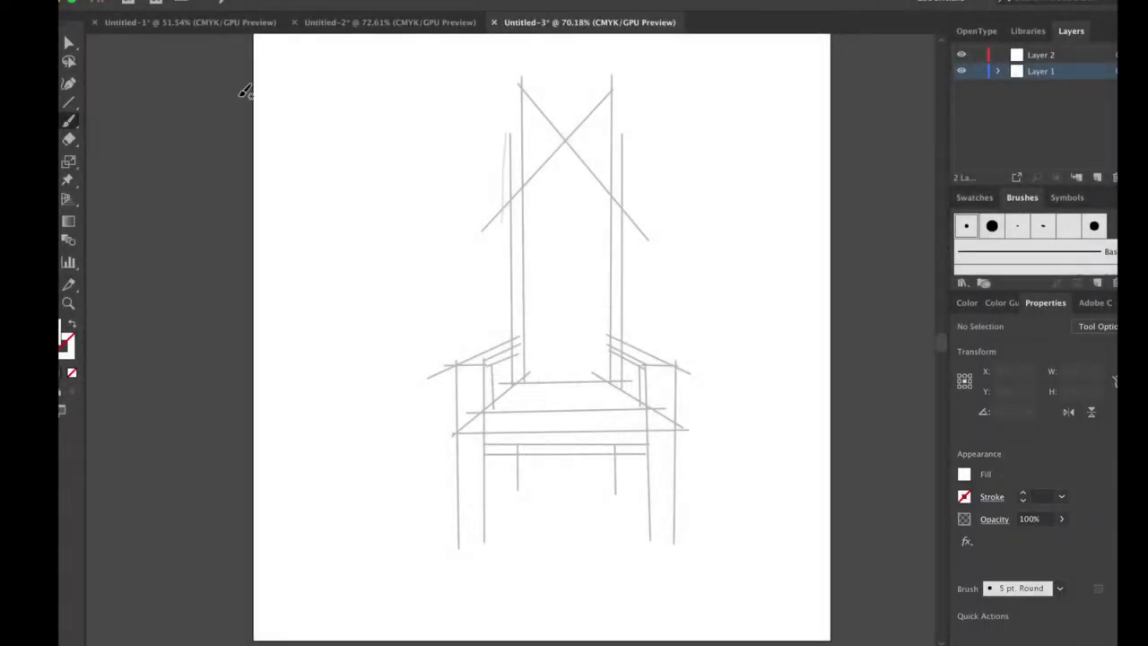
# Step: Trace the left and right armrest edges with black stroke lines
pyautogui.moveTo(441, 368); pyautogui.dragTo(520, 343)
pyautogui.click(964, 496)
pyautogui.click(835, 359)
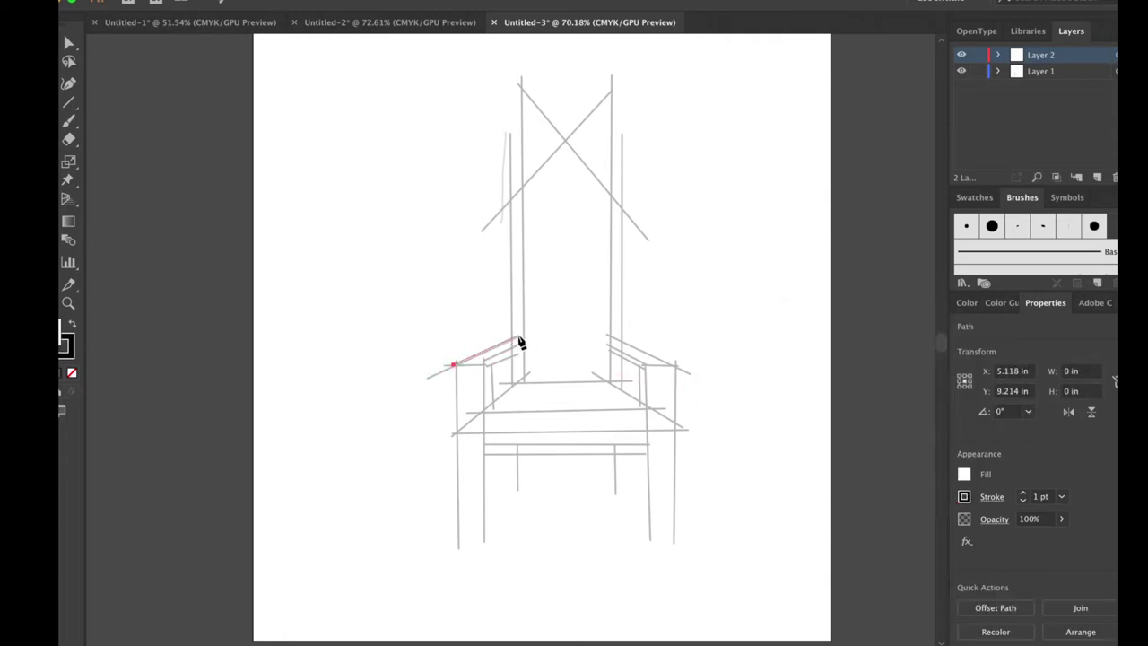
pyautogui.click(520, 344)
pyautogui.click(608, 335)
pyautogui.click(644, 365)
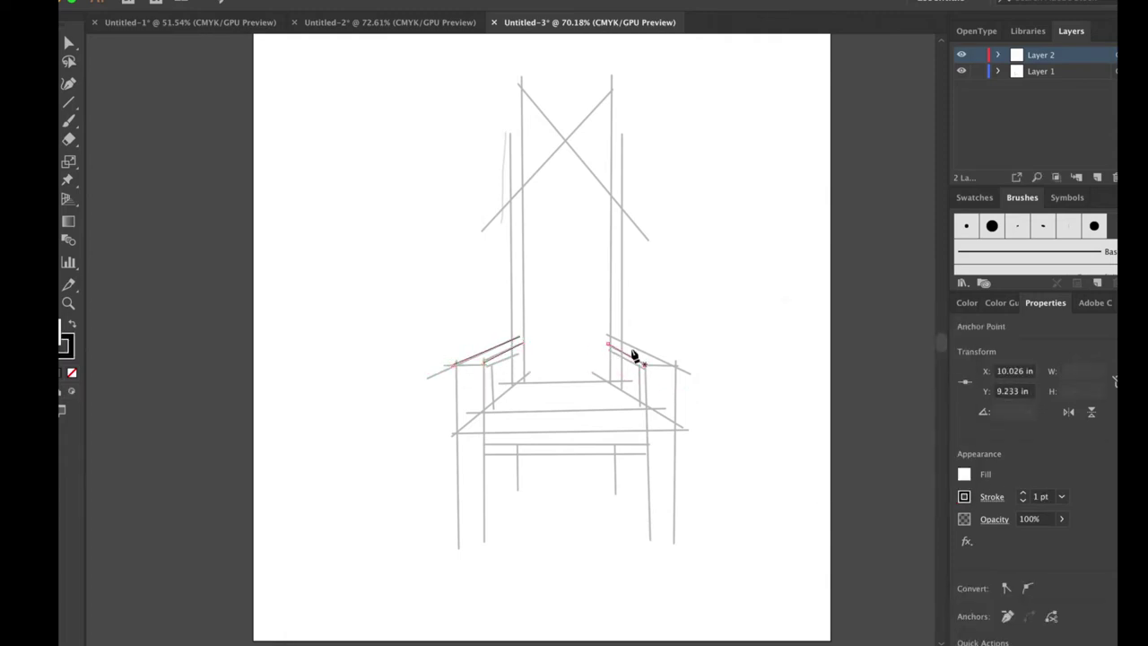
# Step: Trace two lines down the left leg and one down the right front leg
pyautogui.click(484, 361)
pyautogui.click(484, 543)
pyautogui.click(454, 364)
pyautogui.click(457, 538)
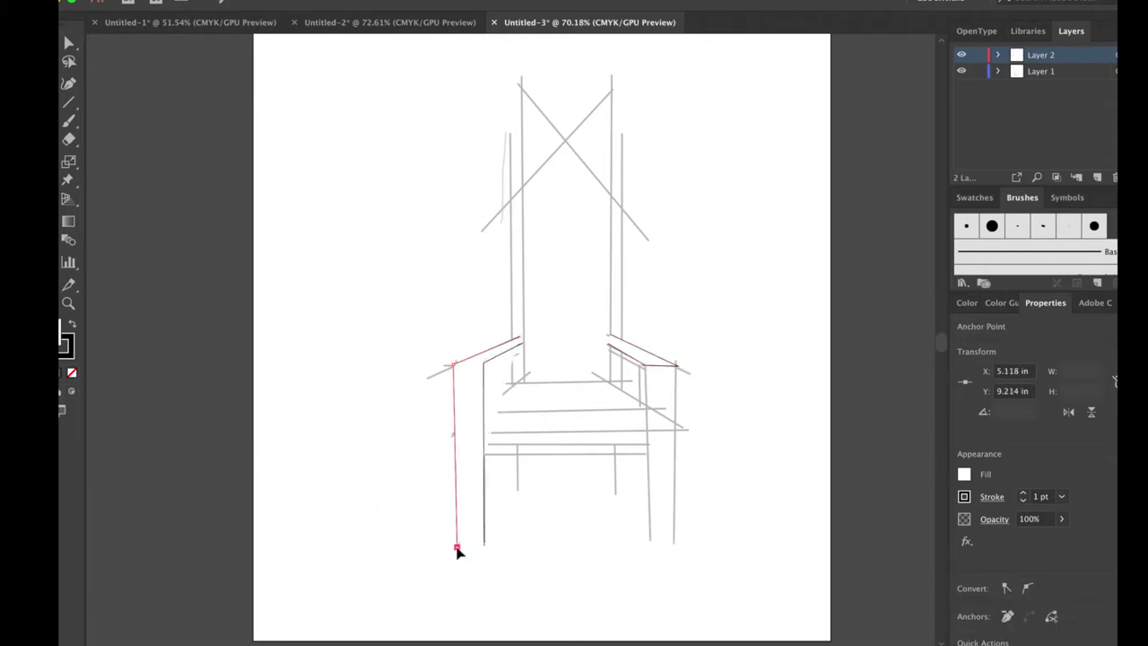
pyautogui.press('Escape')
pyautogui.click(644, 365)
pyautogui.click(652, 540)
pyautogui.press('Escape')
# Step: Trace the right armrest corner line plus the seat's back and front edges
pyautogui.click(678, 366)
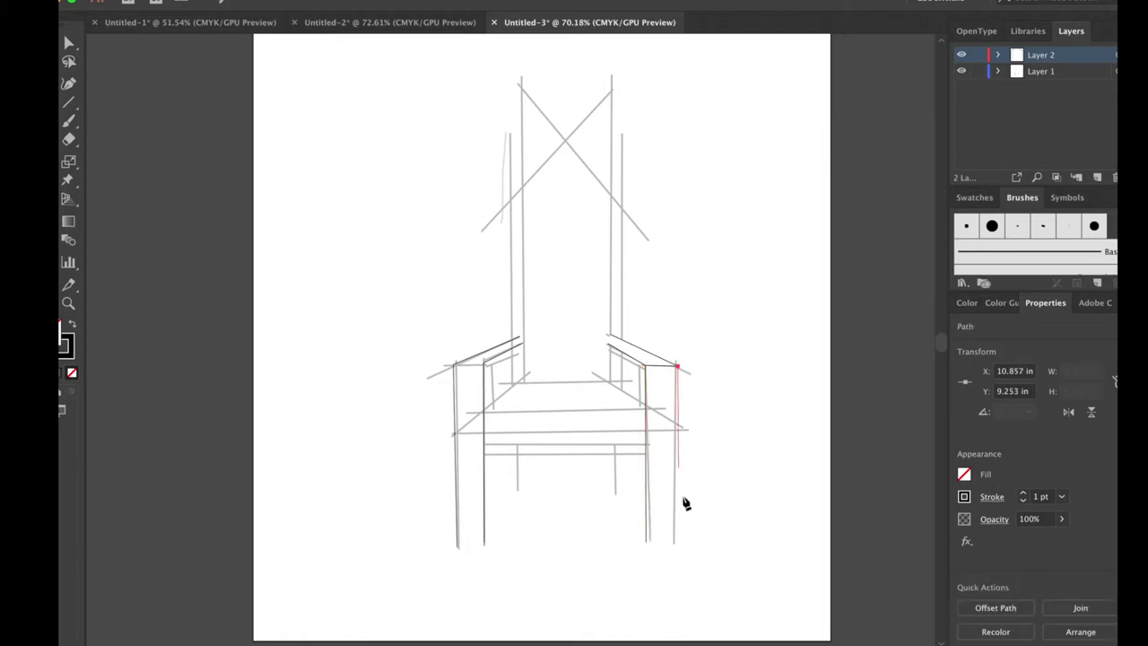
pyautogui.click(677, 543)
pyautogui.press('Escape')
pyautogui.click(516, 386)
pyautogui.click(607, 383)
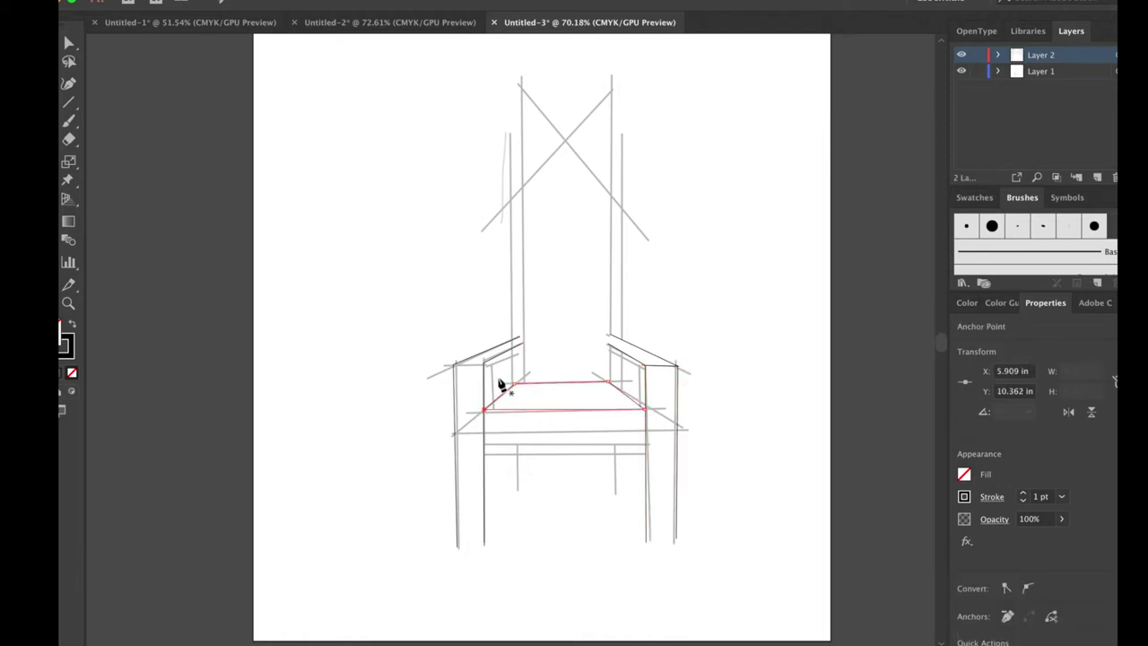
pyautogui.press('Escape')
pyautogui.click(485, 432)
pyautogui.click(645, 431)
pyautogui.press('Escape')
# Step: Draw the long left back post, its short lower segment, and a line under the seat front
pyautogui.click(510, 135)
pyautogui.click(518, 346)
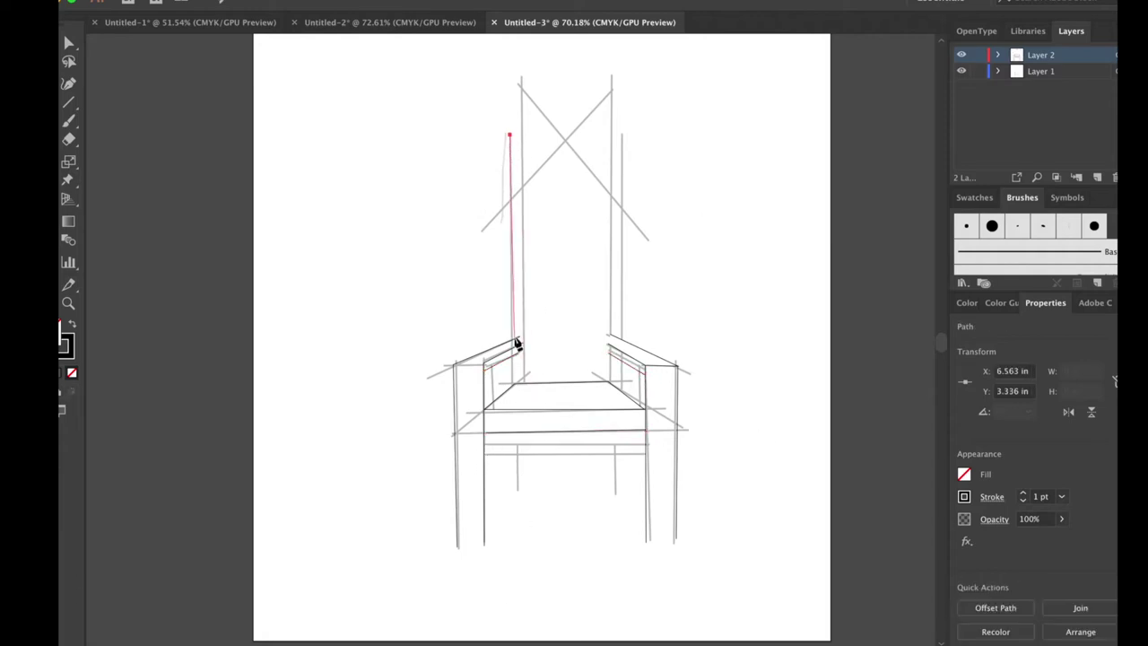
pyautogui.click(517, 348)
pyautogui.click(518, 386)
pyautogui.scroll(2, 518, 389)
pyautogui.click(517, 386)
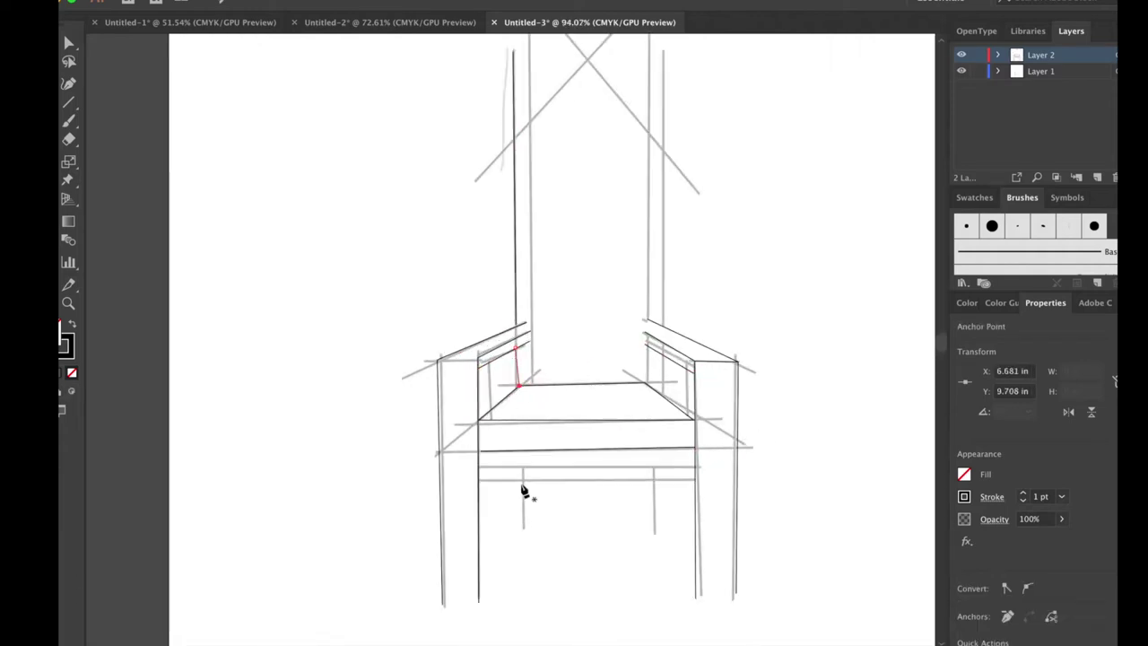
pyautogui.click(514, 450)
pyautogui.click(514, 529)
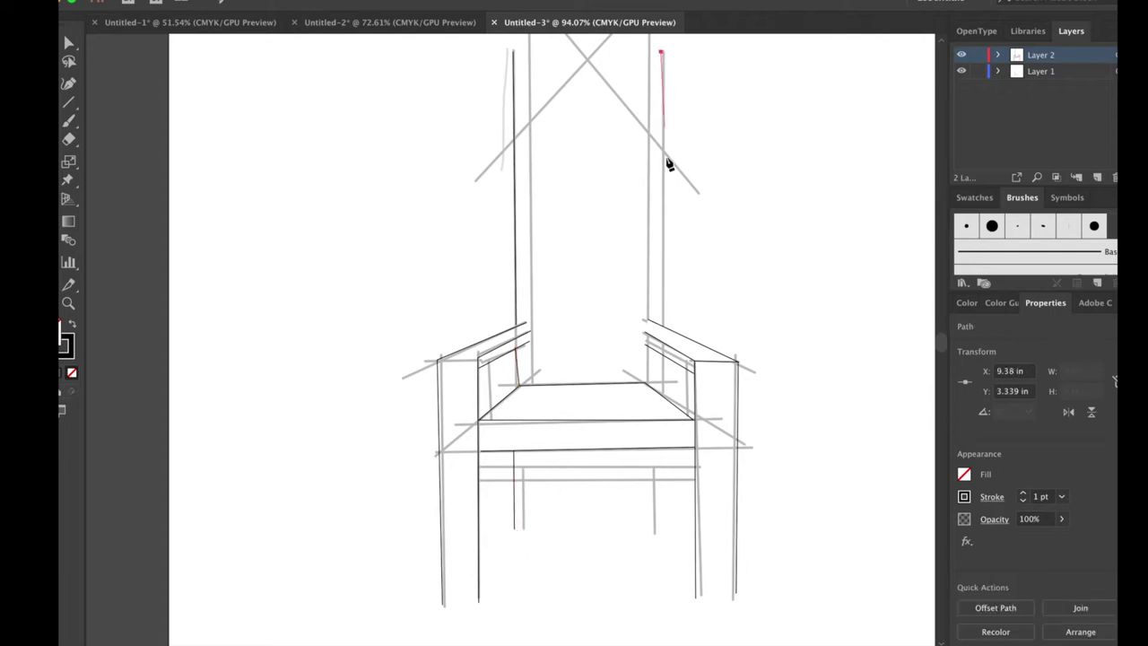
# Step: Draw the right back post with short lines below the seat and seat front
pyautogui.click(663, 54)
pyautogui.click(663, 324)
pyautogui.press('Escape')
pyautogui.click(663, 354)
pyautogui.click(663, 394)
pyautogui.press('Escape')
pyautogui.click(664, 451)
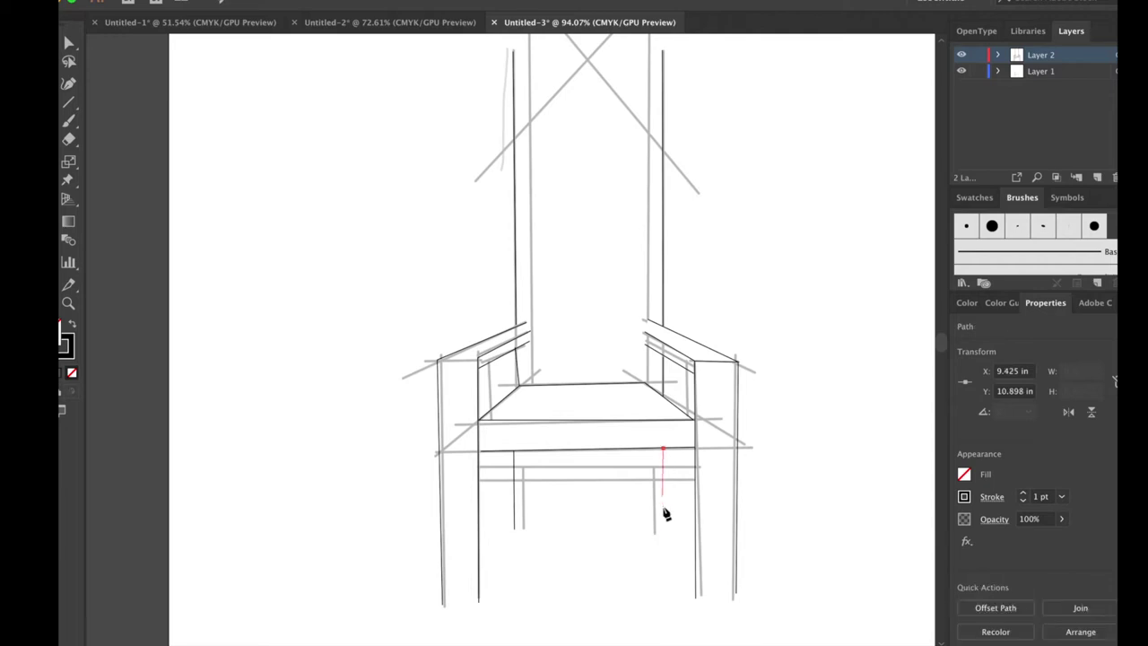
pyautogui.click(664, 533)
pyautogui.scroll(-2, 612, 400)
pyautogui.scroll(-1, 613, 400)
# Step: Draw two tall back posts running down to the seat
pyautogui.click(549, 51)
pyautogui.click(550, 397)
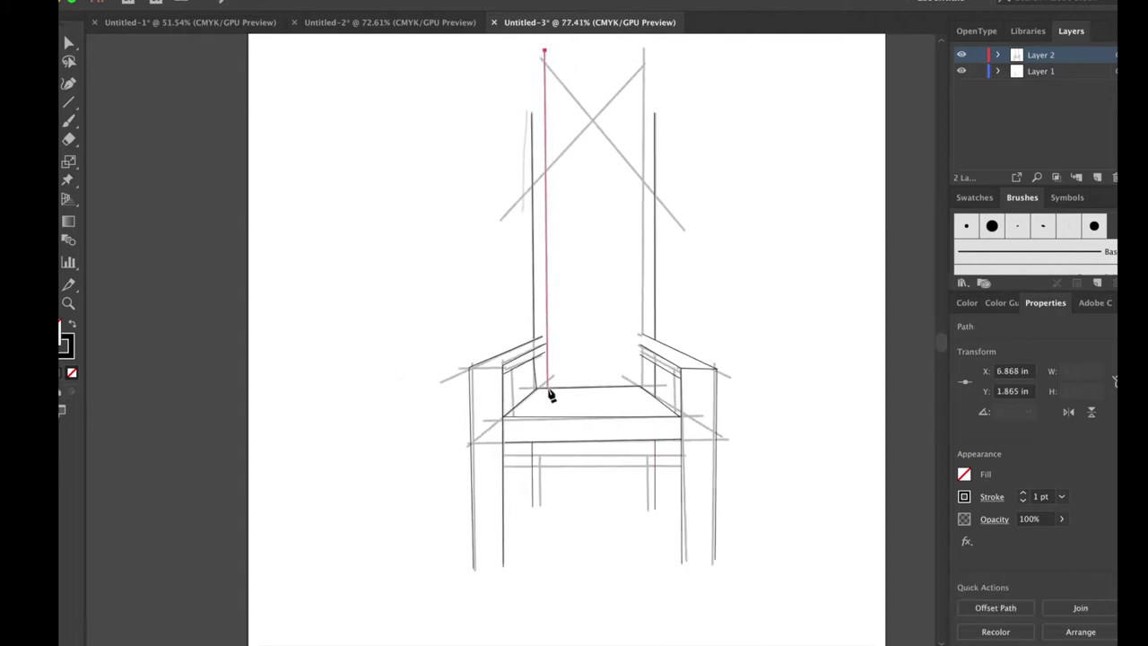
pyautogui.click(643, 96)
pyautogui.click(643, 438)
pyautogui.press('Escape')
# Step: Draw the pointed peak line at the top and add Layer 3
pyautogui.click(532, 277)
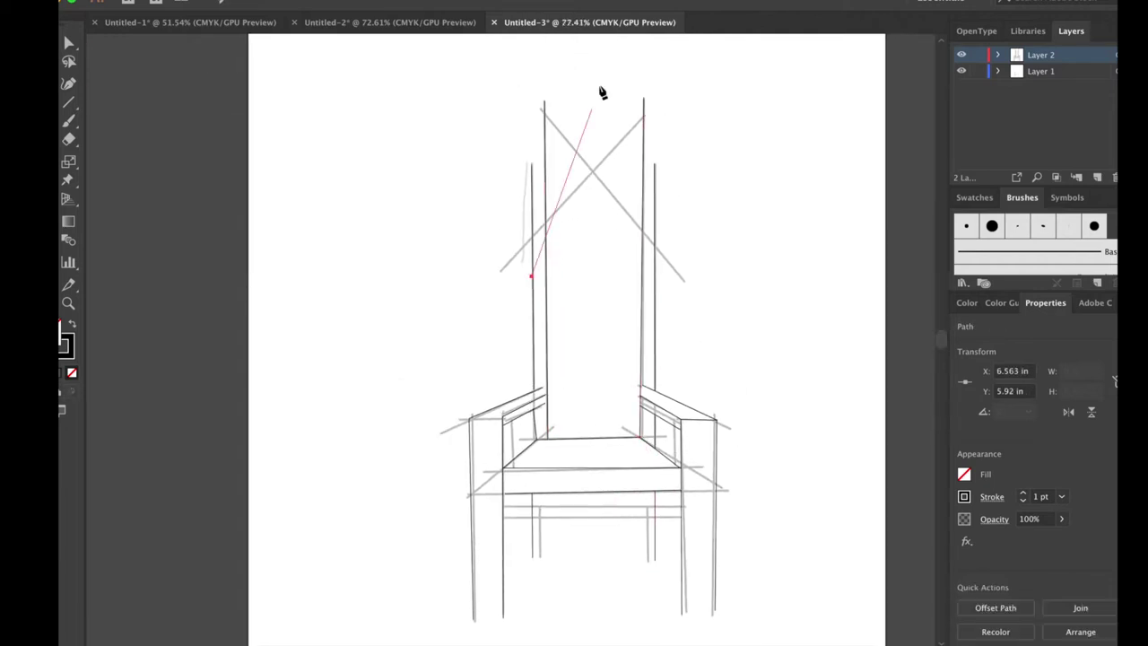
pyautogui.click(591, 45)
pyautogui.scroll(2, 593, 54)
pyautogui.press('Escape')
pyautogui.hotkey('ctrl', 'l')
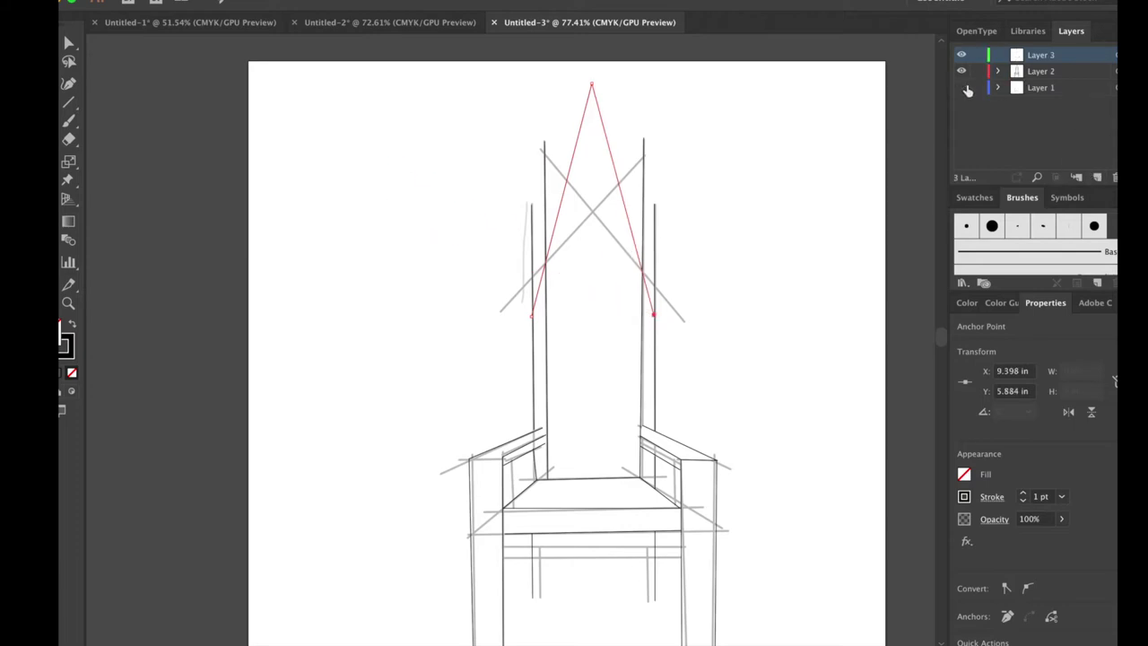
# Step: Trace a horizontal rail across the chair front and hide the grey sketch layer
pyautogui.scroll(-2, 871, 205)
pyautogui.scroll(1, 764, 205)
pyautogui.click(456, 419)
pyautogui.click(583, 420)
pyautogui.click(962, 87)
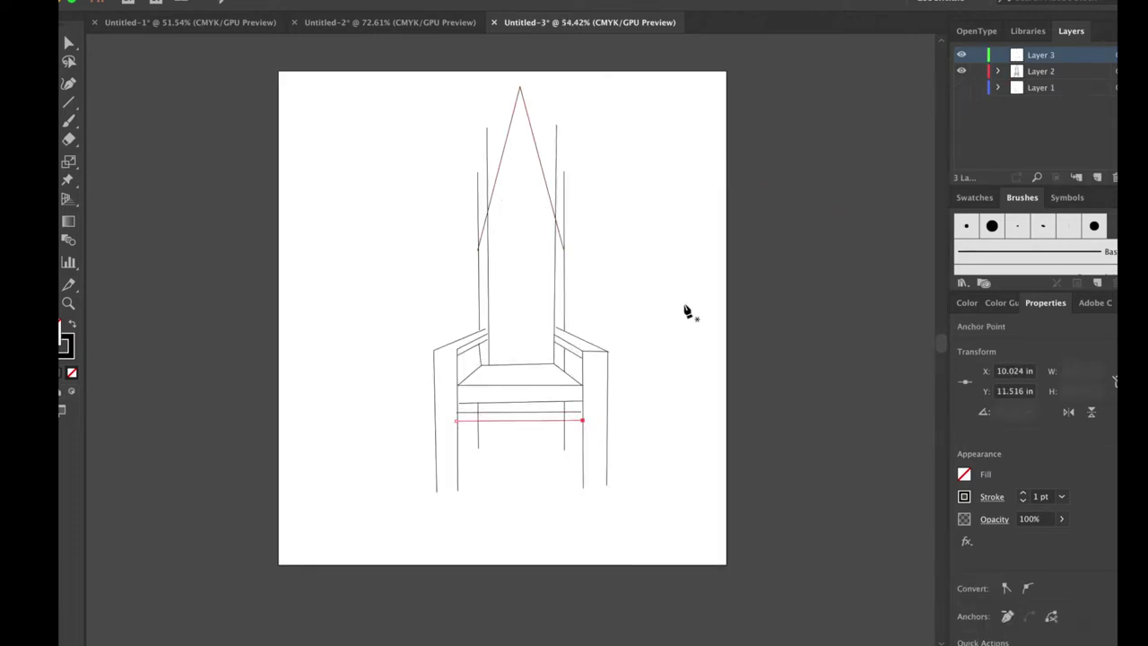
pyautogui.press('Escape')
# Step: Draw a new left armrest line out to the armrest's inner corner
pyautogui.click(435, 355)
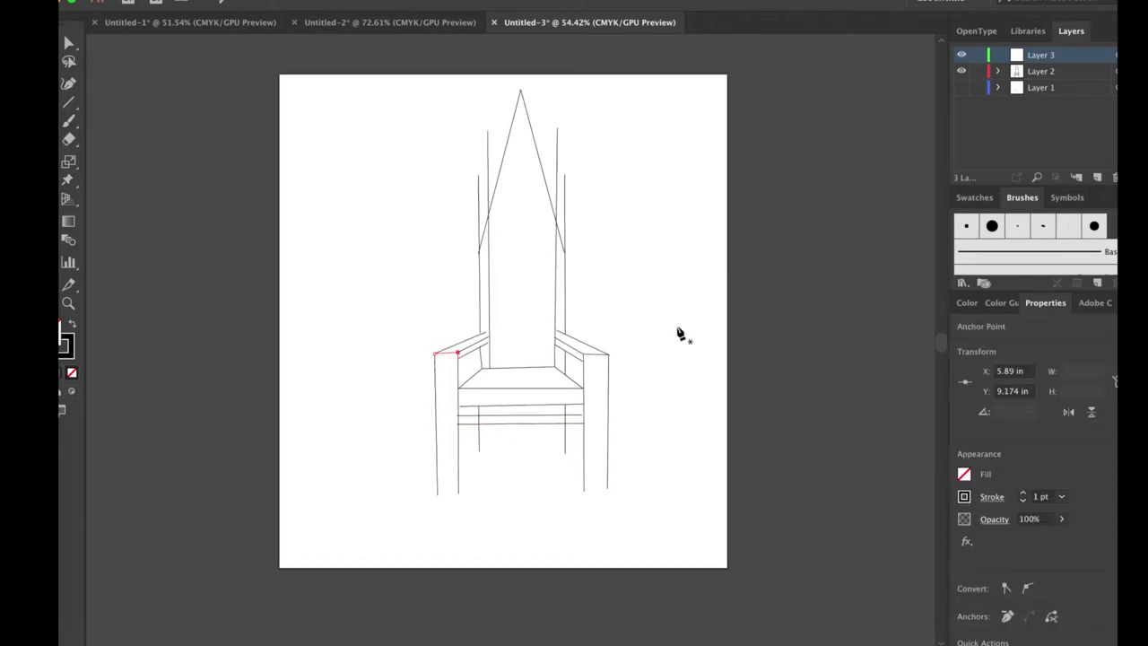
pyautogui.scroll(3, 682, 333)
pyautogui.click(545, 336)
pyautogui.click(561, 320)
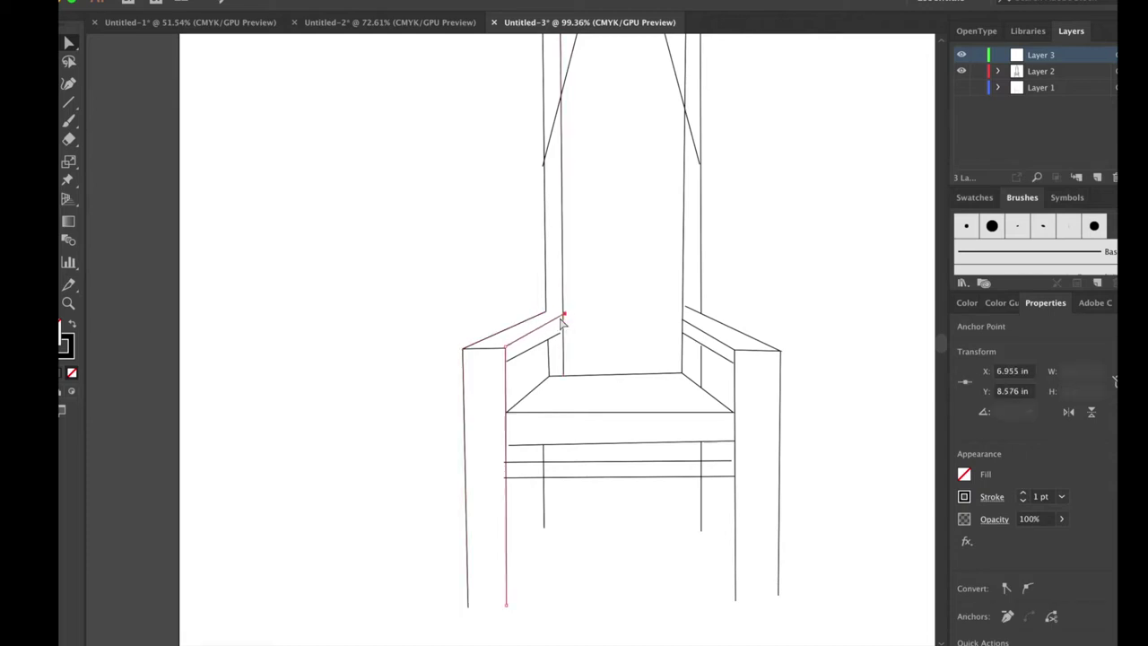
pyautogui.click(560, 335)
# Step: Adjust the backrest's left vertical edge so it ends on the backrest corner
pyautogui.click(684, 316)
pyautogui.click(187, 307)
pyautogui.click(545, 313)
pyautogui.scroll(5, 556, 318)
pyautogui.scroll(-2, 569, 318)
pyautogui.scroll(-4, 569, 317)
pyautogui.click(499, 336)
pyautogui.scroll(4, 499, 335)
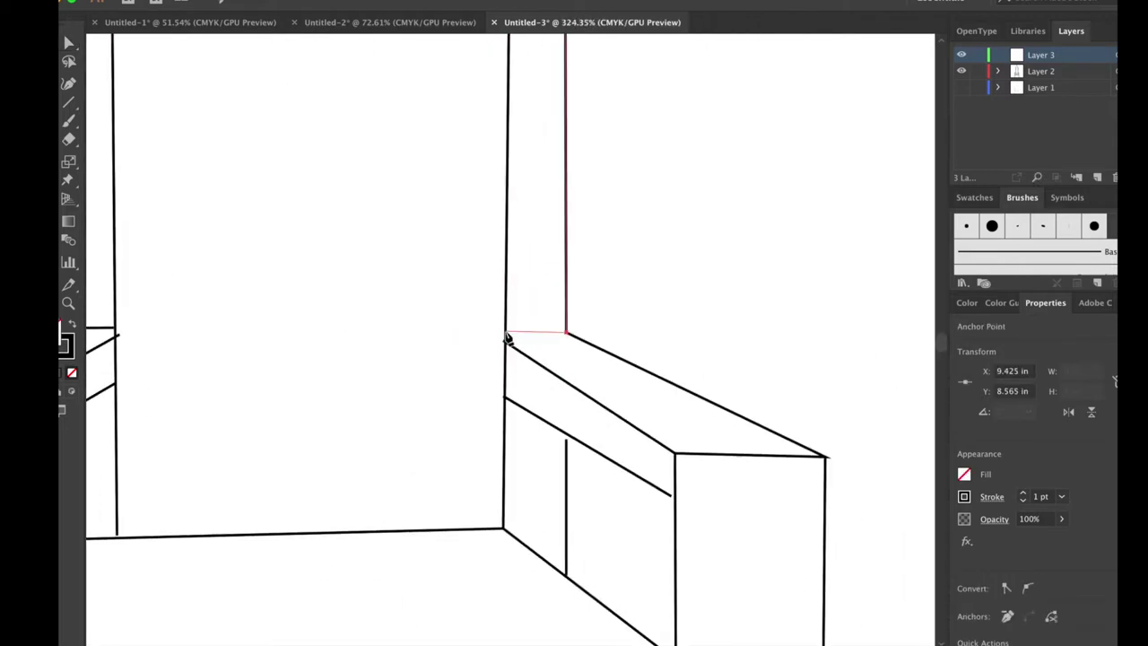
# Step: Select the armrest's inner side line and nudge its end upward
pyautogui.click(505, 333)
pyautogui.click(505, 397)
pyautogui.press('Up')
pyautogui.press('Up')
pyautogui.press('Up')
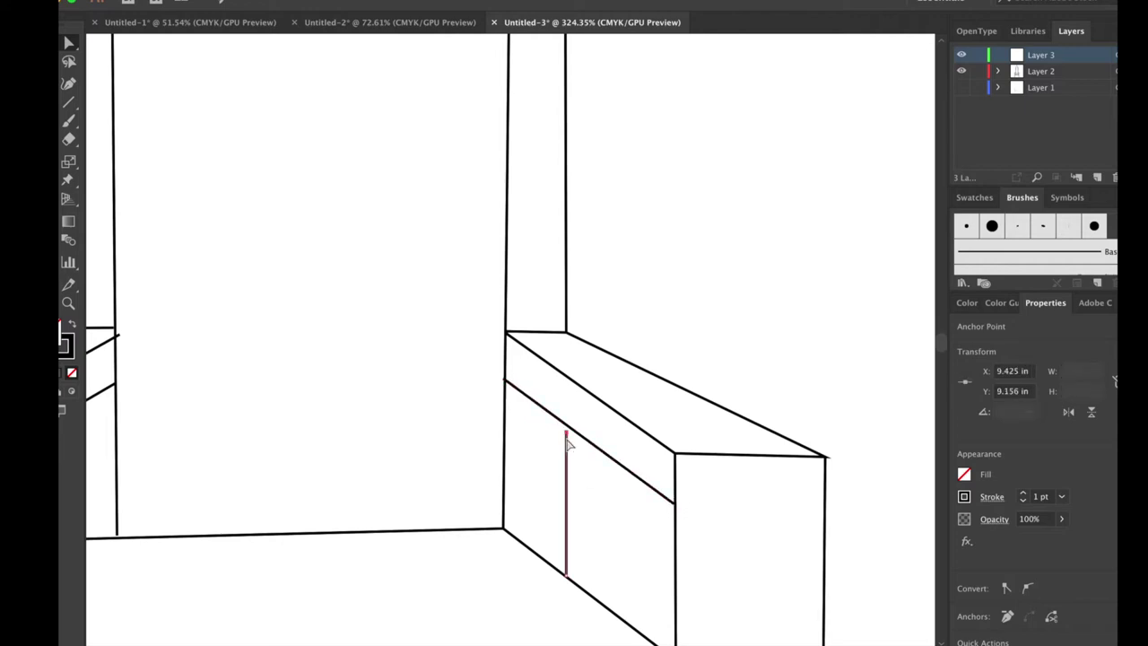
pyautogui.scroll(-4, 417, 303)
pyautogui.scroll(3, 218, 379)
pyautogui.scroll(1, 316, 520)
# Step: Refine the left armrest's corner joint with the Direct Selection tool
pyautogui.click(302, 510)
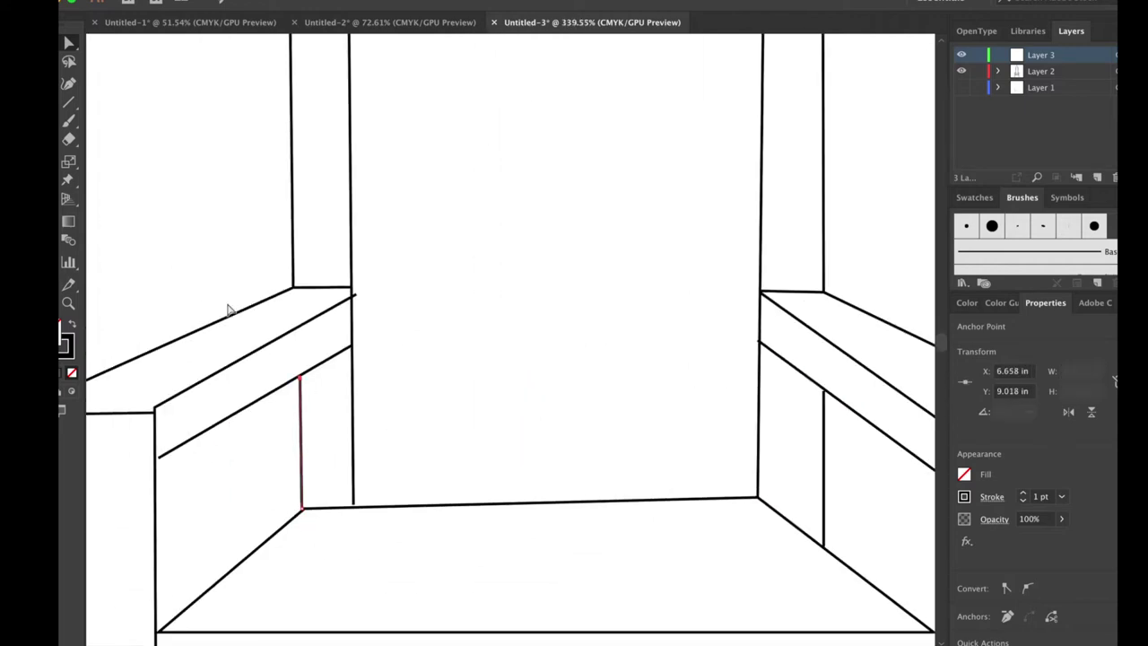
pyautogui.scroll(-1, 229, 310)
pyautogui.click(204, 441)
pyautogui.click(357, 344)
pyautogui.click(312, 333)
pyautogui.click(359, 347)
pyautogui.click(248, 285)
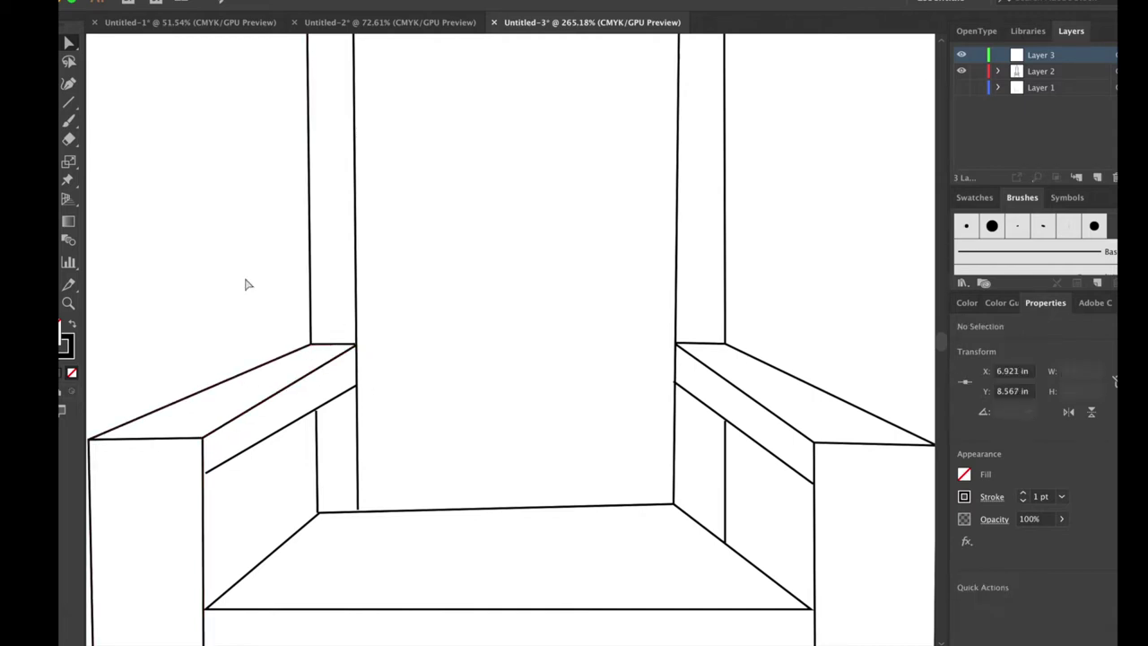
pyautogui.scroll(-1, 164, 436)
pyautogui.scroll(-2, 464, 384)
# Step: Alt-drag a copy of a vertical leg line sideways to form a new leg edge
pyautogui.click(179, 482)
pyautogui.click(225, 574)
pyautogui.scroll(-1, 225, 579)
pyautogui.moveTo(225, 579)
pyautogui.mouseDown()
pyautogui.moveTo(240, 513)
pyautogui.moveTo(373, 477)
pyautogui.mouseUp()
pyautogui.moveTo(372, 535); pyautogui.dragTo(371, 536)
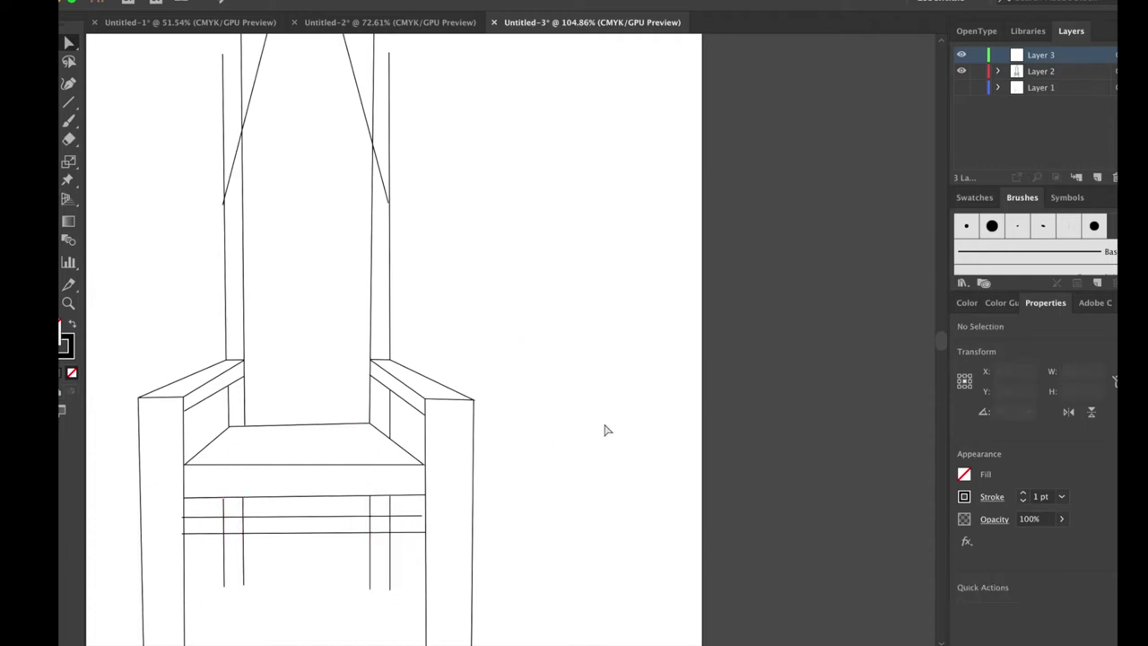
pyautogui.scroll(2, 329, 331)
# Step: Draw inner vertical lines inside the left armrest, from seat front to middle rail, and down the leg
pyautogui.click(268, 185)
pyautogui.click(267, 286)
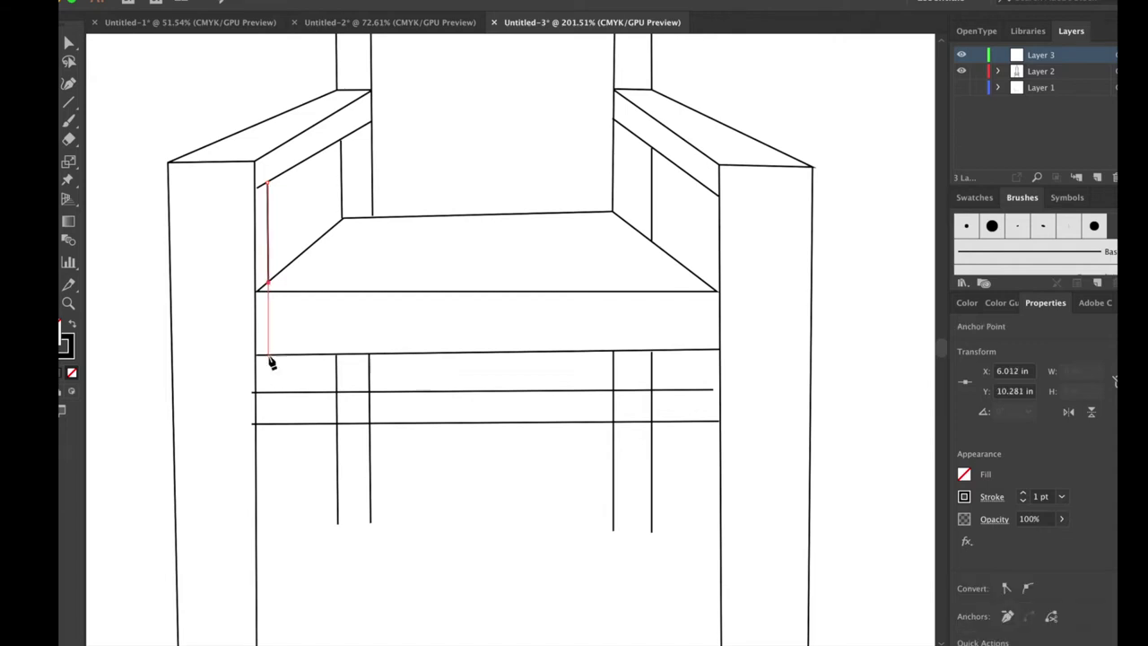
pyautogui.press('Escape')
pyautogui.click(268, 356)
pyautogui.click(268, 391)
pyautogui.press('Escape')
pyautogui.click(268, 422)
pyautogui.scroll(-4, 254, 514)
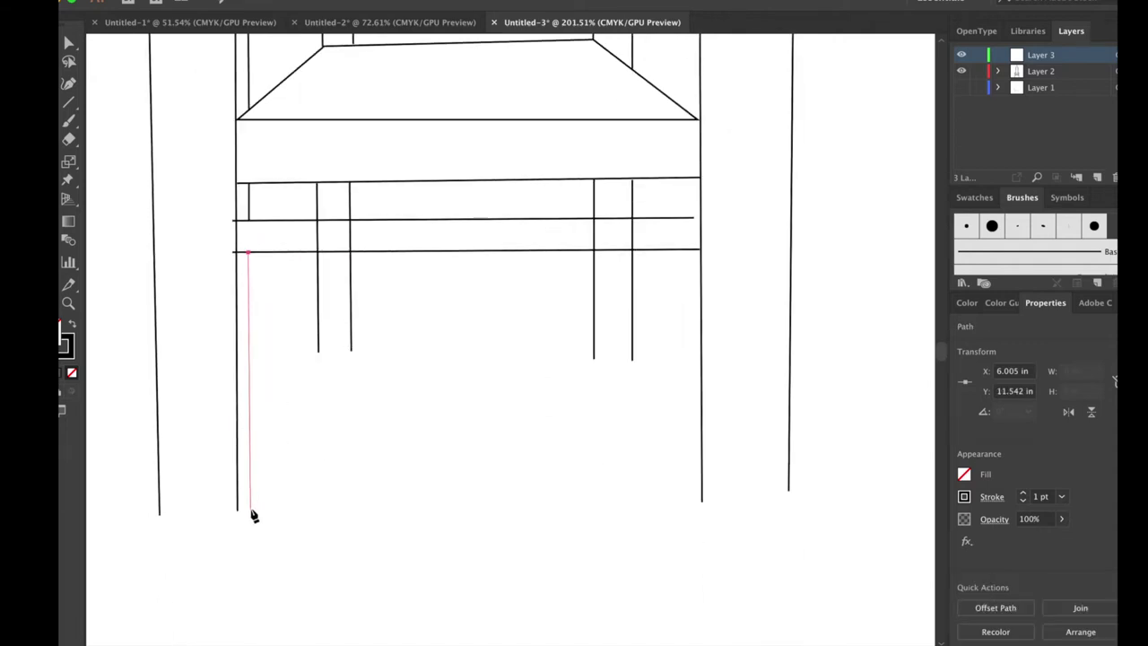
pyautogui.click(250, 512)
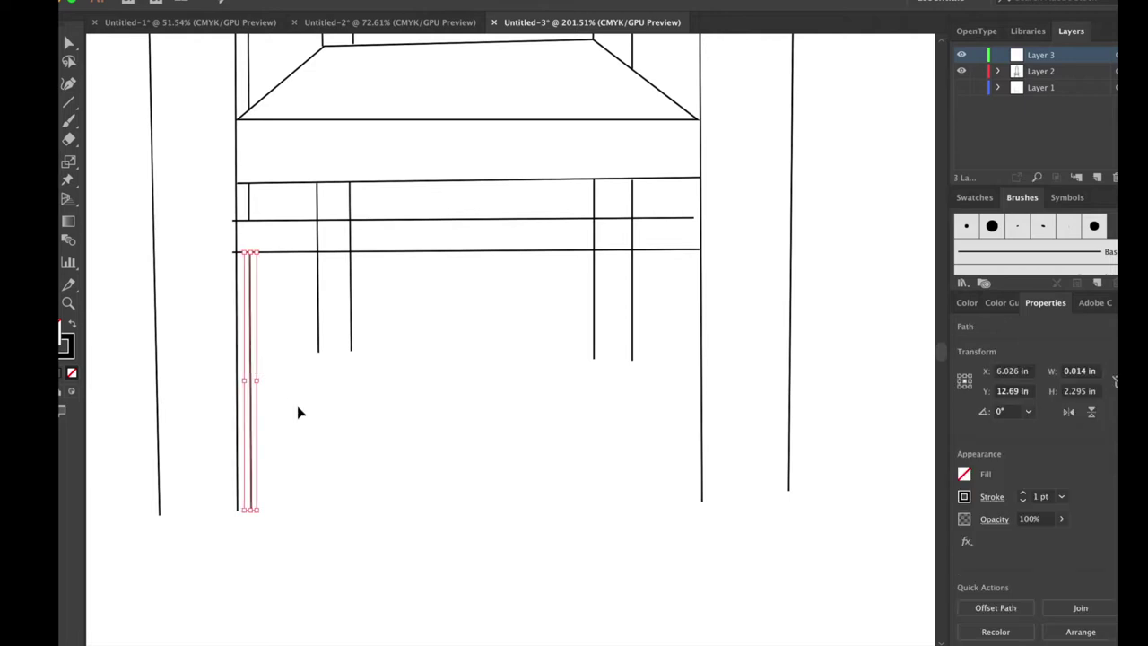
pyautogui.press('Escape')
pyautogui.scroll(3, 389, 269)
# Step: Duplicate the inner left leg line over to the right side, then deselect
pyautogui.click(251, 326)
pyautogui.moveTo(251, 325)
pyautogui.mouseDown()
pyautogui.moveTo(688, 328)
pyautogui.moveTo(688, 303)
pyautogui.mouseUp()
pyautogui.hotkey('shift', 'ctrl', 'a')
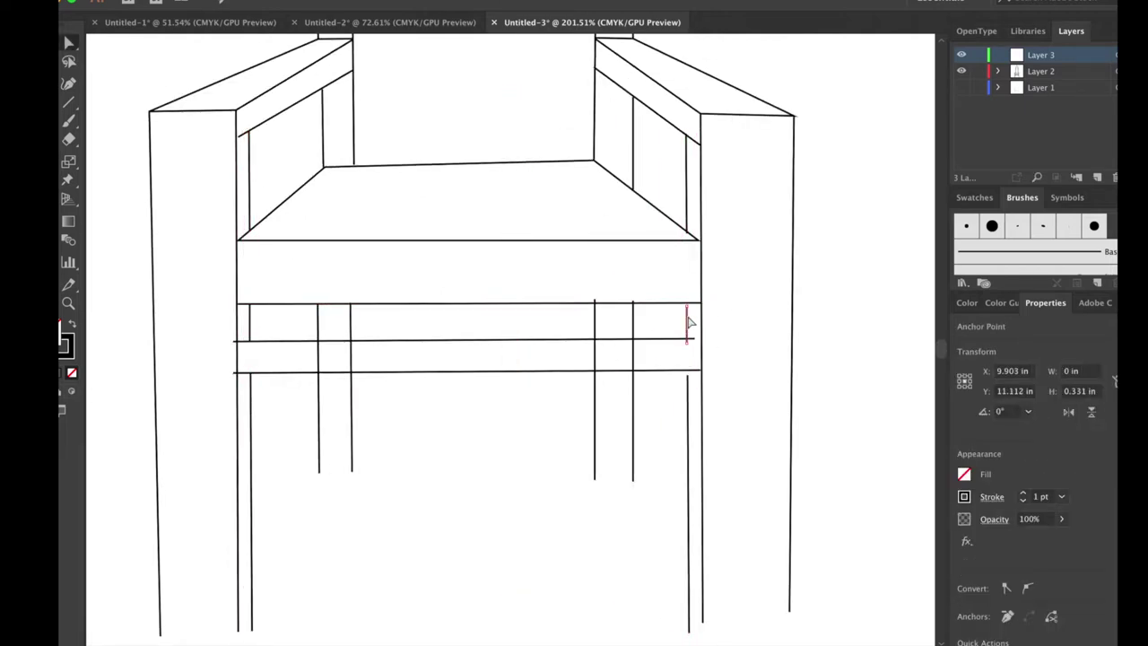
pyautogui.click(867, 308)
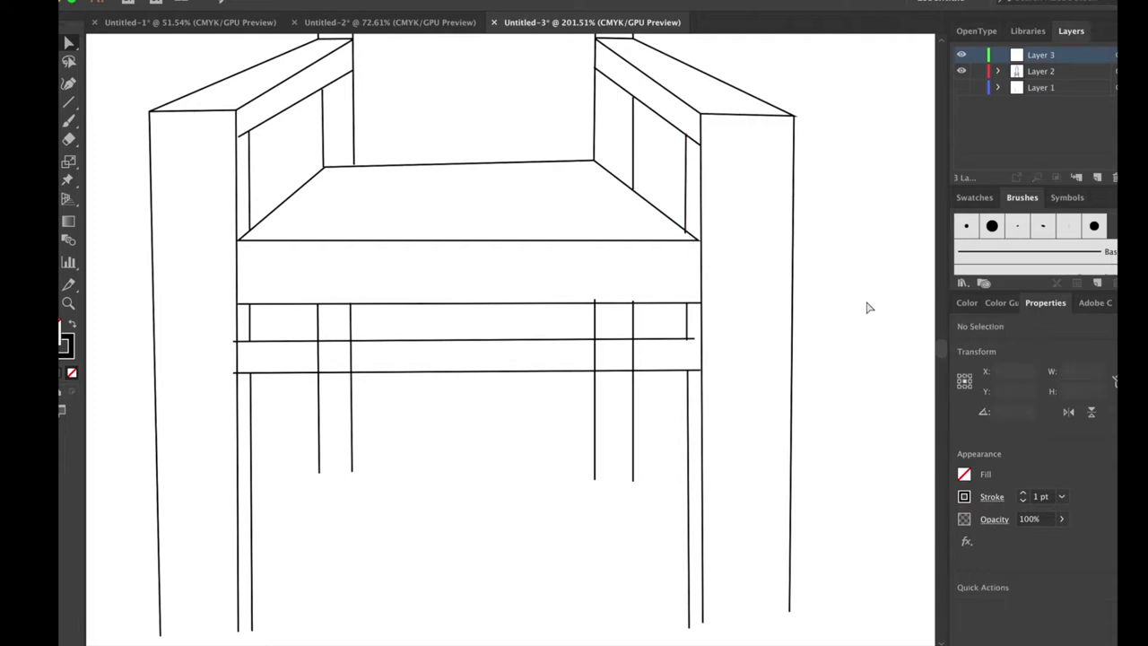
pyautogui.scroll(-2, 464, 569)
pyautogui.scroll(-3, 588, 480)
pyautogui.hscroll(3, 587, 480)
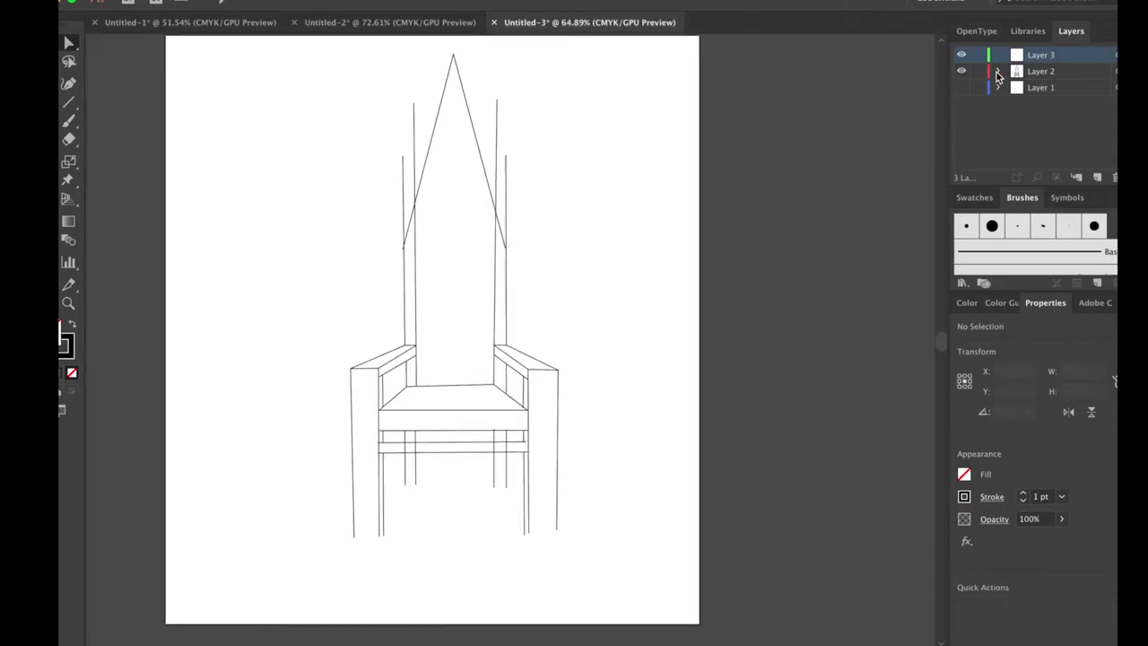
# Step: Lighten the chair sketch lines and delete the selected spike
pyautogui.scroll(3, 457, 316)
pyautogui.scroll(-2, 458, 316)
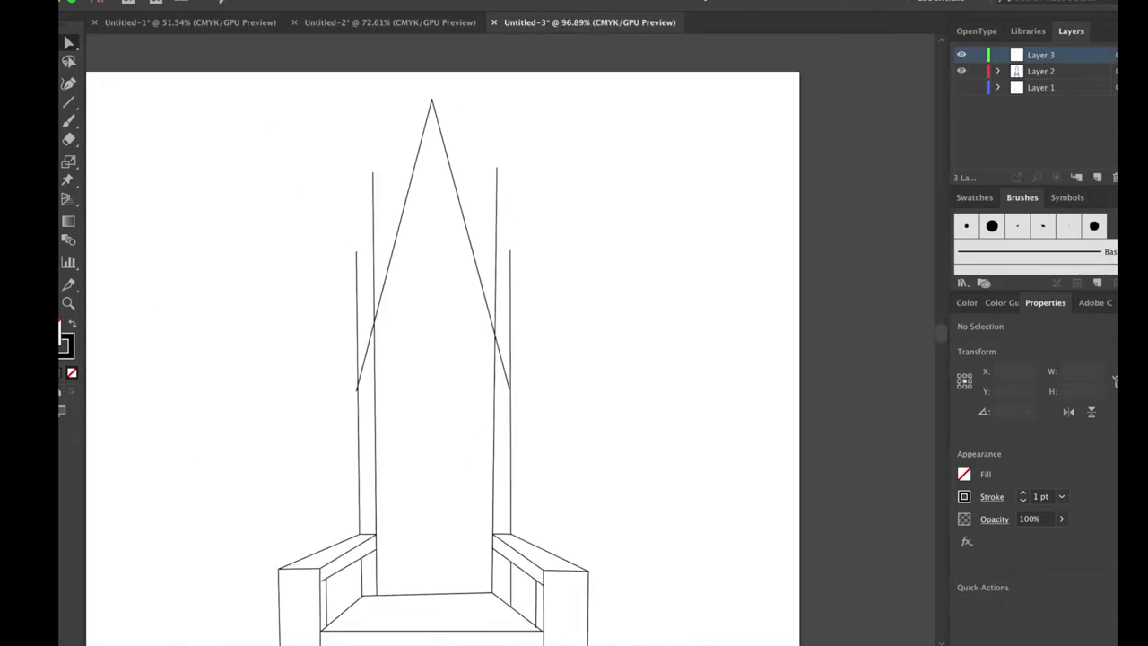
pyautogui.scroll(-1, 613, 313)
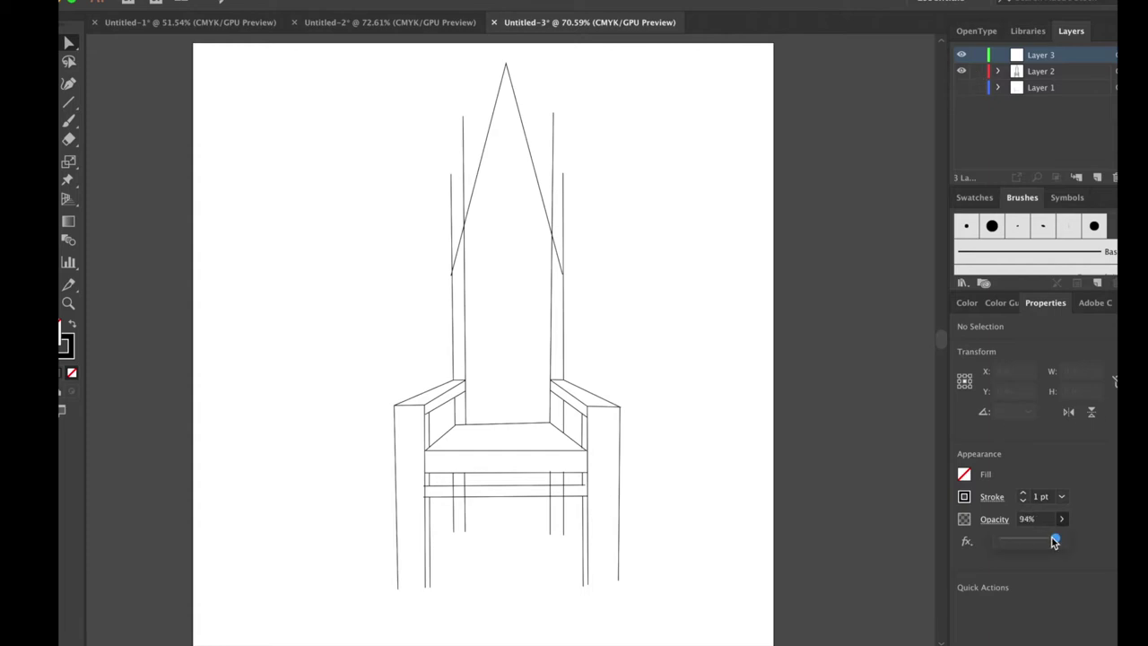
pyautogui.hotkey('ctrl', 'a')
pyautogui.click(632, 480)
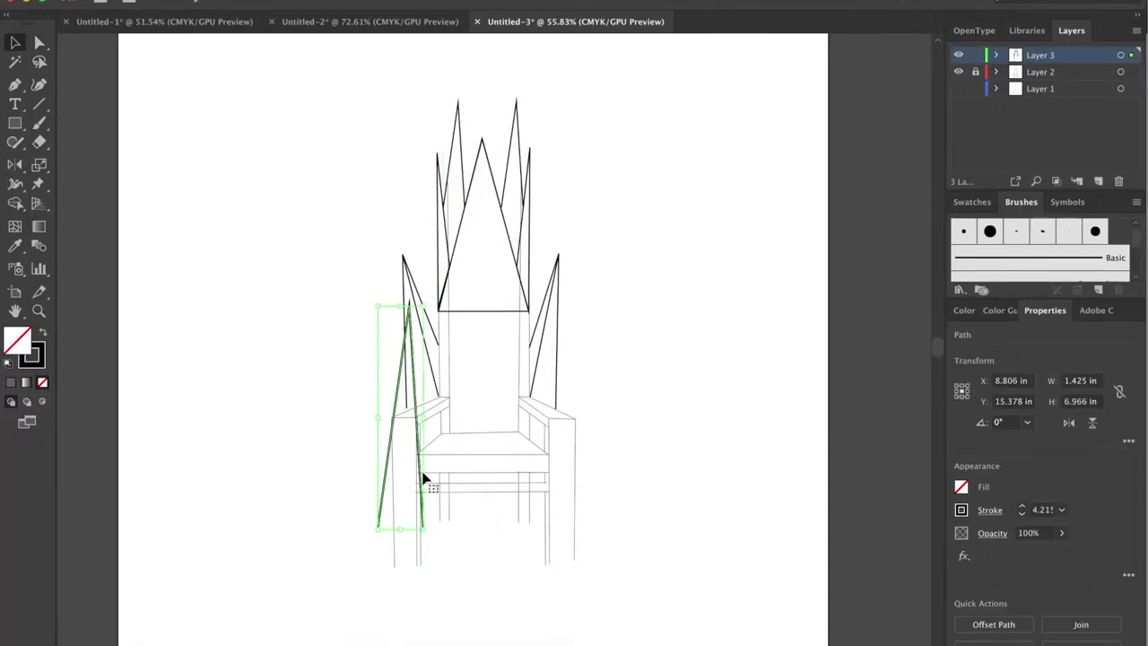
pyautogui.press('Delete')
# Step: Draw a spike on the left armrest and place a copy on the right armrest
pyautogui.press('p')
pyautogui.click(393, 417)
pyautogui.click(408, 329)
pyautogui.click(409, 325)
pyautogui.click(415, 414)
pyautogui.press('v')
pyautogui.moveTo(410, 367); pyautogui.dragTo(503, 353)
pyautogui.moveTo(568, 373); pyautogui.dragTo(569, 372)
# Step: Mirror the right-armrest spike horizontally and extend it with extra segments
pyautogui.rightClick(411, 334)
pyautogui.click(487, 49)
pyautogui.press('Return')
pyautogui.click(341, 338)
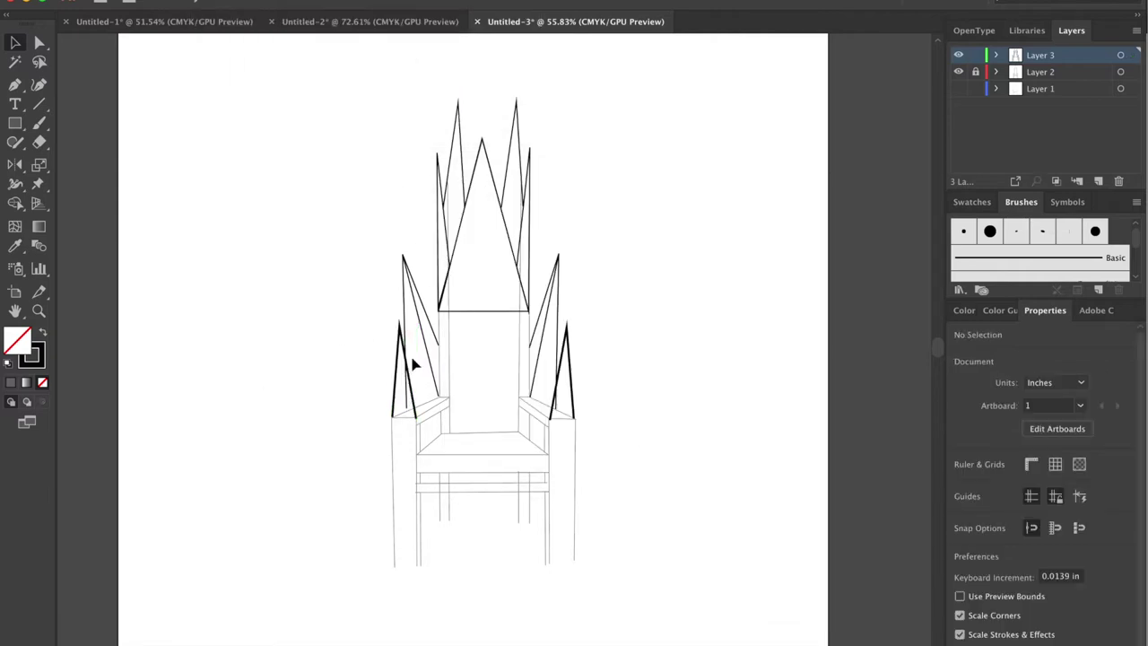
pyautogui.press('p')
pyautogui.click(538, 410)
pyautogui.click(566, 326)
# Step: Move the thin outer spikes out to the far left and far right
pyautogui.click(15, 42)
pyautogui.moveTo(403, 275); pyautogui.dragTo(240, 205)
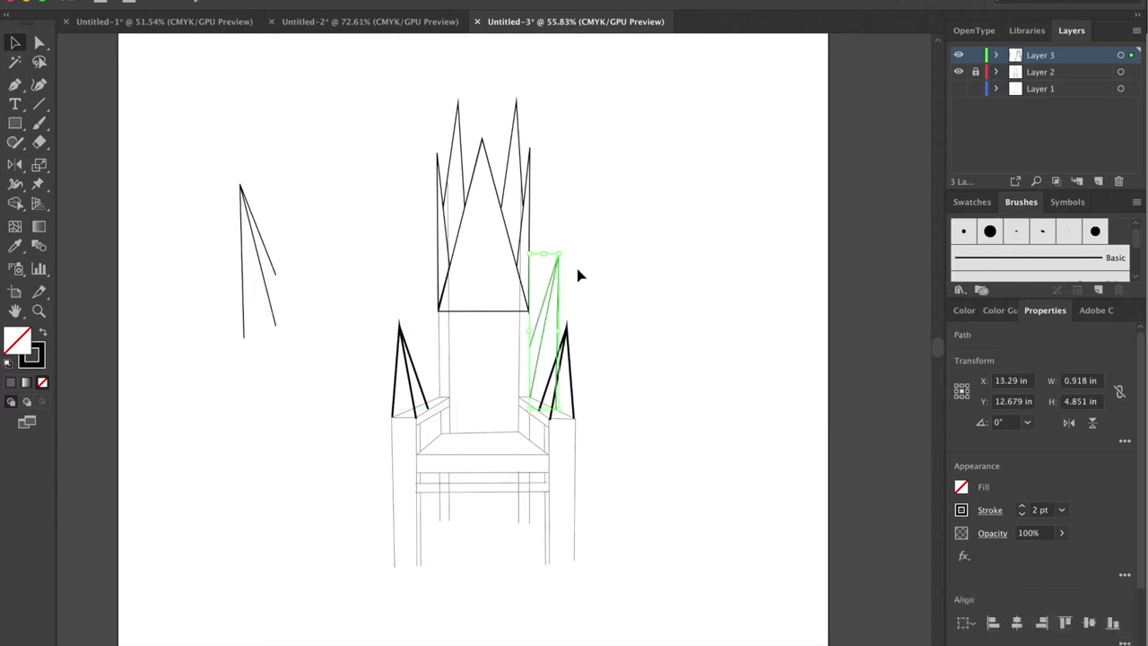
pyautogui.moveTo(560, 269); pyautogui.dragTo(700, 193)
pyautogui.click(641, 356)
# Step: Place a copy of the armrest spike beside the left armrest spike
pyautogui.click(415, 340)
pyautogui.hotkey('ctrl', 'c')
pyautogui.hotkey('ctrl', 'v')
pyautogui.moveTo(488, 346); pyautogui.dragTo(421, 361)
pyautogui.moveTo(313, 174); pyautogui.dragTo(429, 372)
# Step: Add spike copies to the right armrest and a shrunken one on the left armrest
pyautogui.hotkey('ctrl', 'v')
pyautogui.click(274, 2)
pyautogui.click(408, 63)
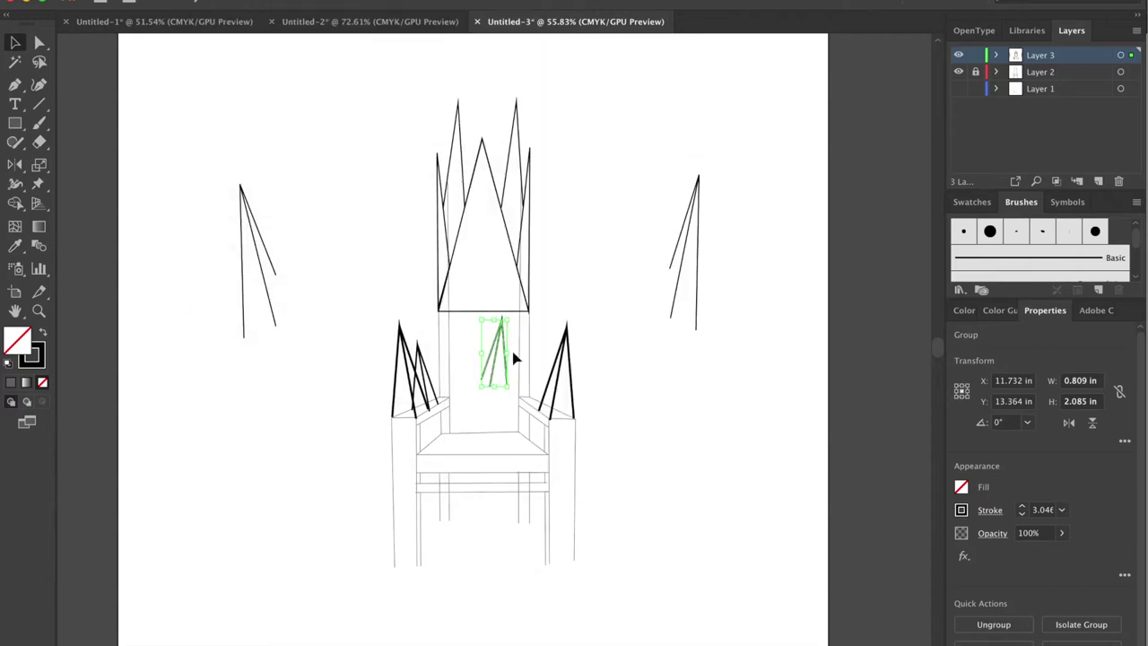
pyautogui.moveTo(556, 366); pyautogui.dragTo(556, 368)
pyautogui.scroll(3, 644, 368)
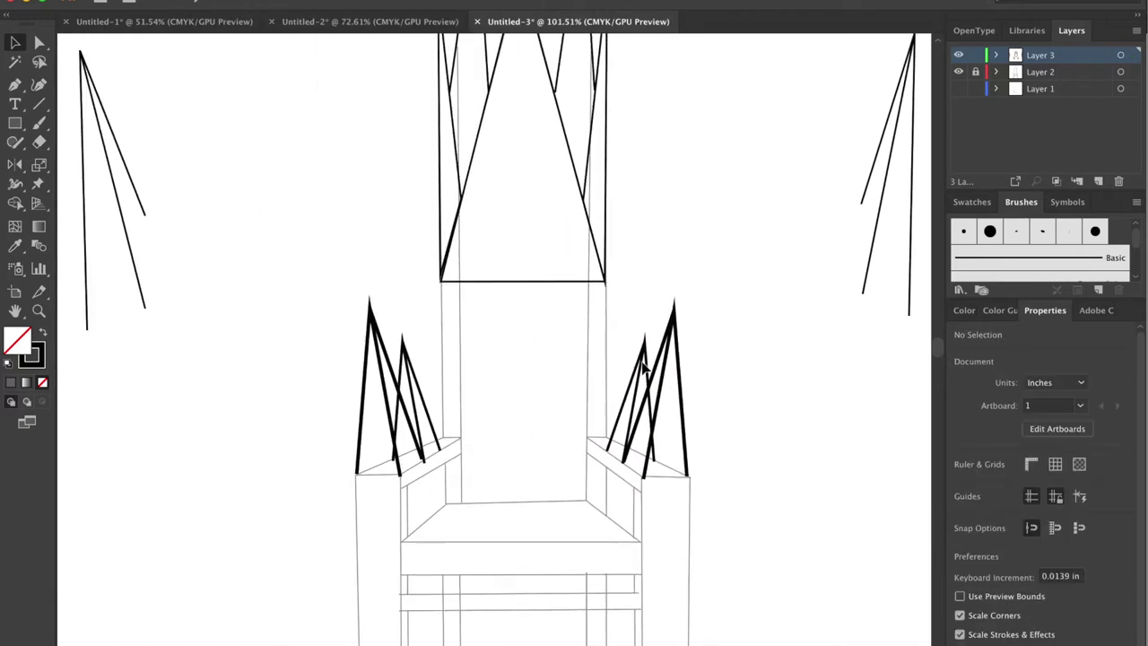
pyautogui.hotkey('ctrl', 'v')
pyautogui.moveTo(469, 293)
pyautogui.mouseDown()
pyautogui.moveTo(487, 335)
pyautogui.moveTo(436, 395)
pyautogui.mouseUp()
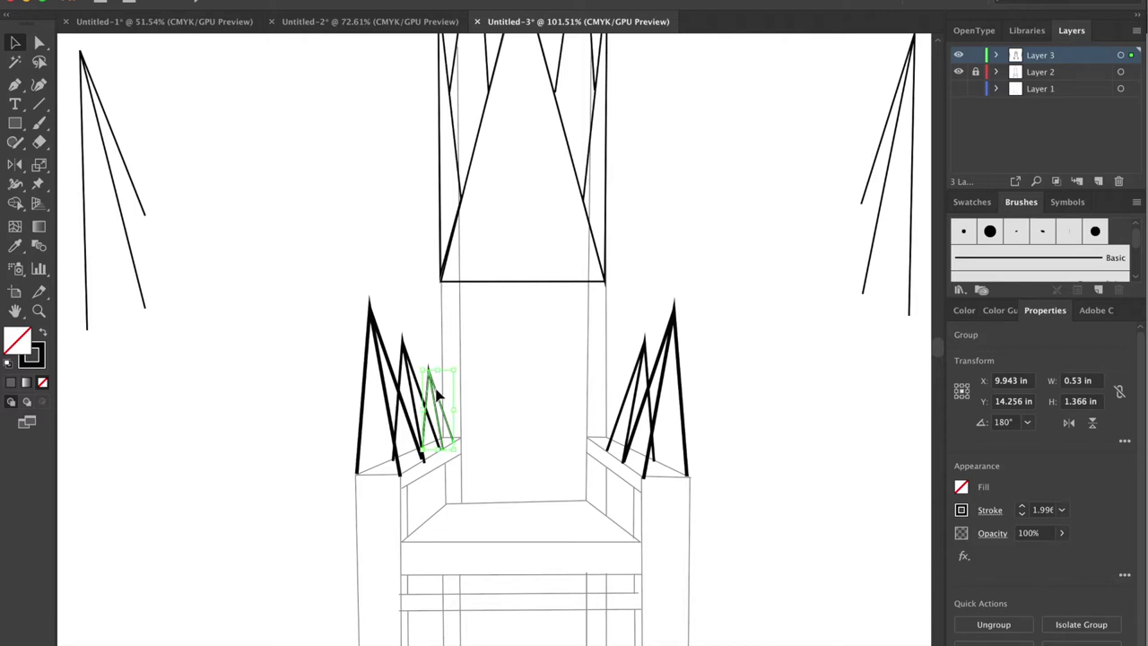
# Step: Arrange the tall spike group and a small spike into the right armrest cluster
pyautogui.click(710, 328)
pyautogui.click(680, 341)
pyautogui.moveTo(680, 341); pyautogui.dragTo(748, 340)
pyautogui.moveTo(651, 366); pyautogui.dragTo(708, 178)
pyautogui.moveTo(748, 386); pyautogui.dragTo(646, 361)
pyautogui.click(679, 422)
pyautogui.click(654, 461)
pyautogui.click(681, 162)
pyautogui.moveTo(682, 163); pyautogui.dragTo(636, 358)
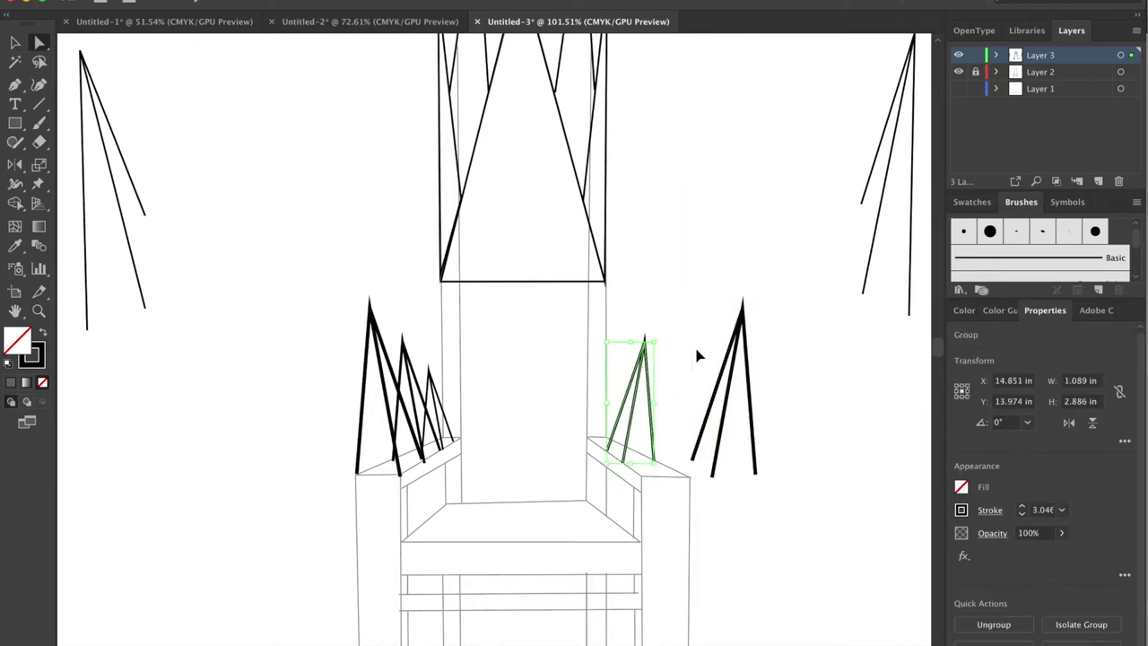
# Step: Copy a left-armrest spike, group it, and drop it onto the right armrest
pyautogui.click(428, 370)
pyautogui.hotkey('ctrl', 'c')
pyautogui.hotkey('ctrl', 'v')
pyautogui.hotkey('ctrl', 'g')
pyautogui.moveTo(507, 334); pyautogui.dragTo(616, 381)
pyautogui.moveTo(94, 93); pyautogui.dragTo(389, 159)
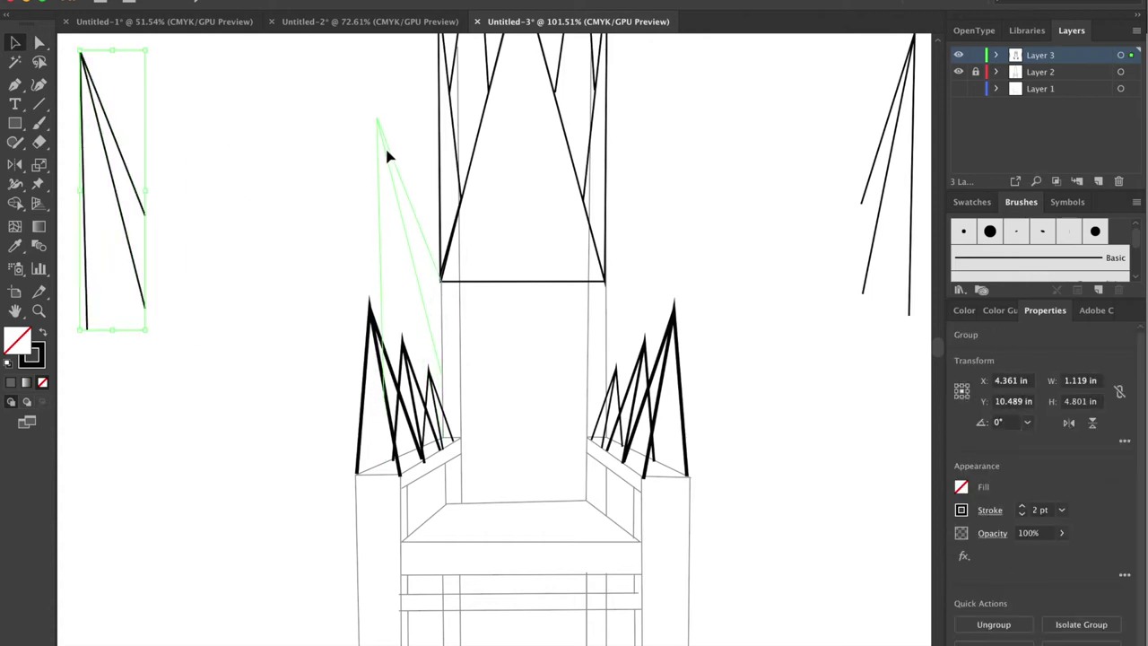
# Step: Move the tall right spike against the side of the throne back
pyautogui.click(662, 191)
pyautogui.scroll(-1, 662, 191)
pyautogui.moveTo(839, 153); pyautogui.dragTo(653, 167)
pyautogui.click(756, 248)
pyautogui.scroll(-1, 766, 372)
pyautogui.scroll(1, 477, 445)
pyautogui.press('p')
pyautogui.click(484, 425)
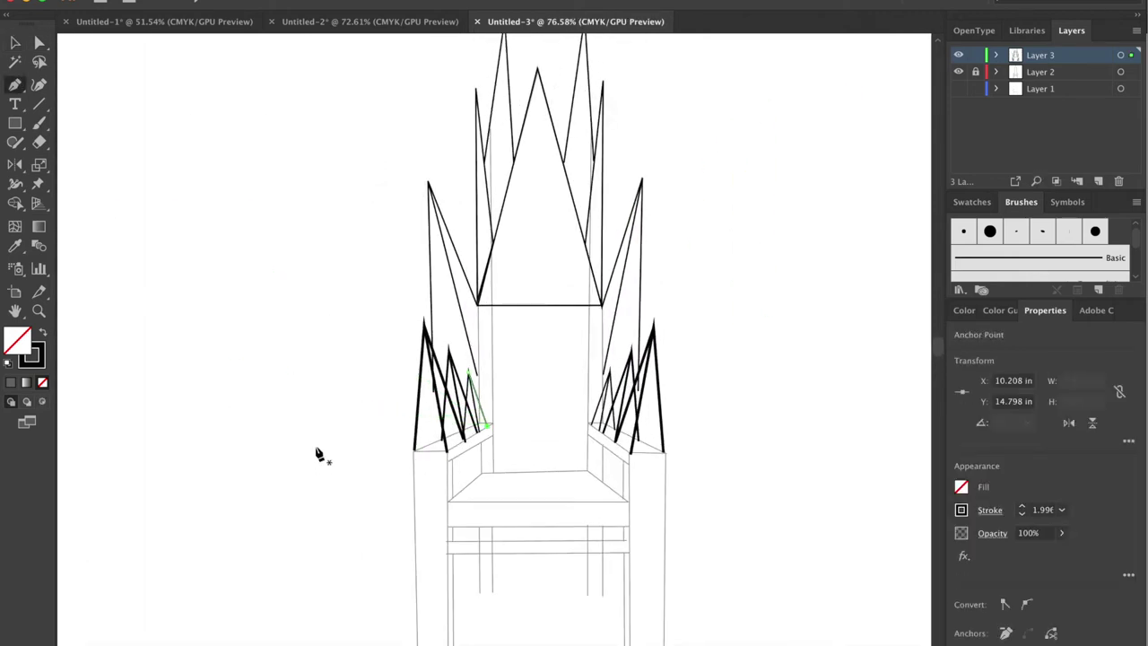
# Step: Close the bases of the left and right armrest spikes into triangles
pyautogui.click(588, 435)
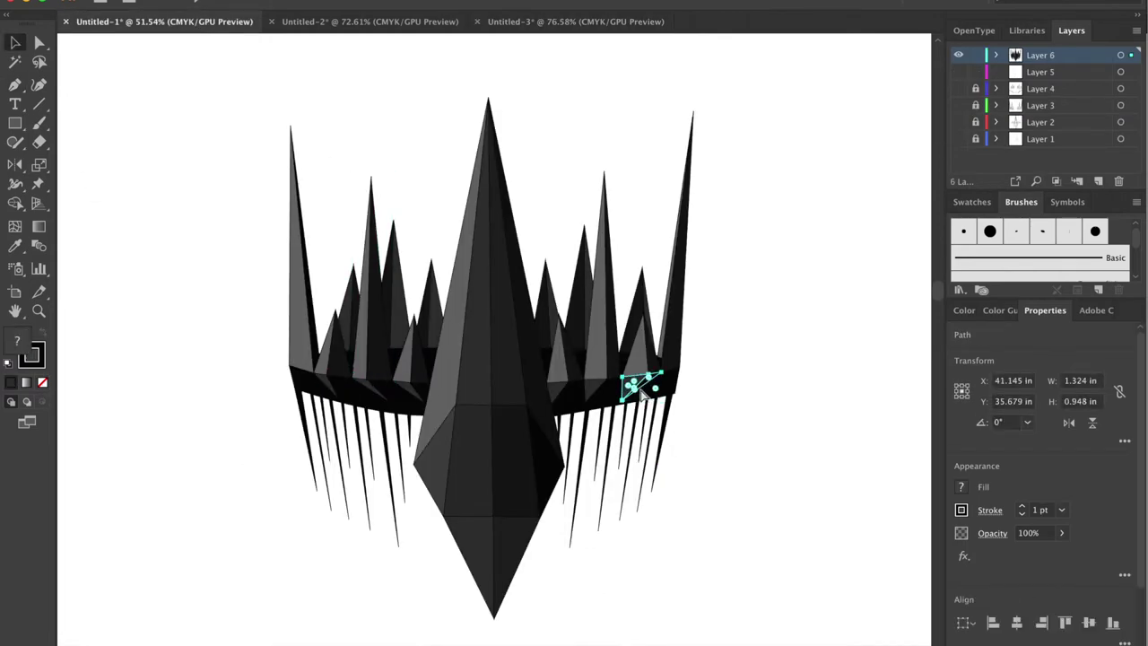
pyautogui.press('p')
pyautogui.click(661, 454)
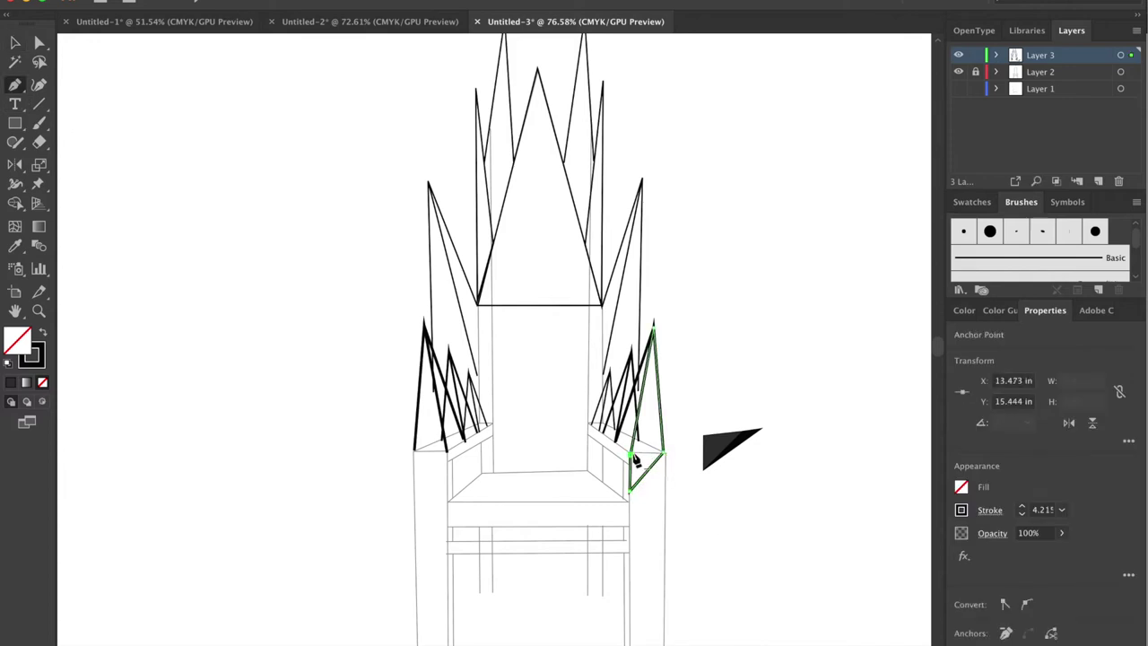
pyautogui.keyDown('ctrl'); pyautogui.click(740, 416); pyautogui.keyUp('ctrl')
pyautogui.click(415, 450)
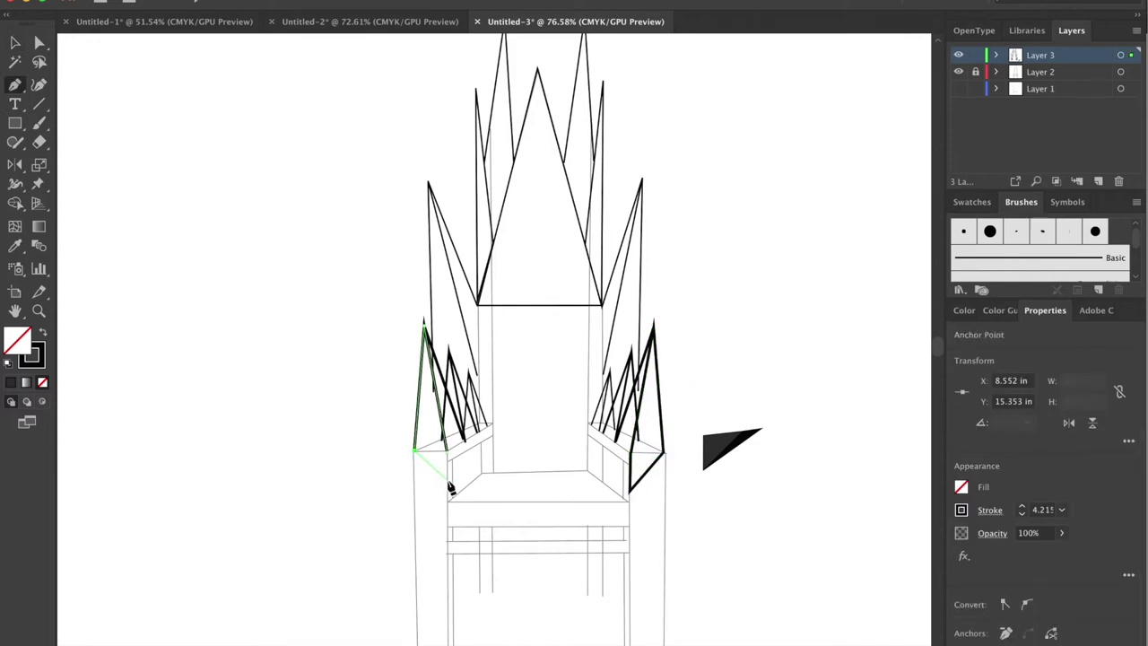
pyautogui.hotkey('ctrl', 'z')
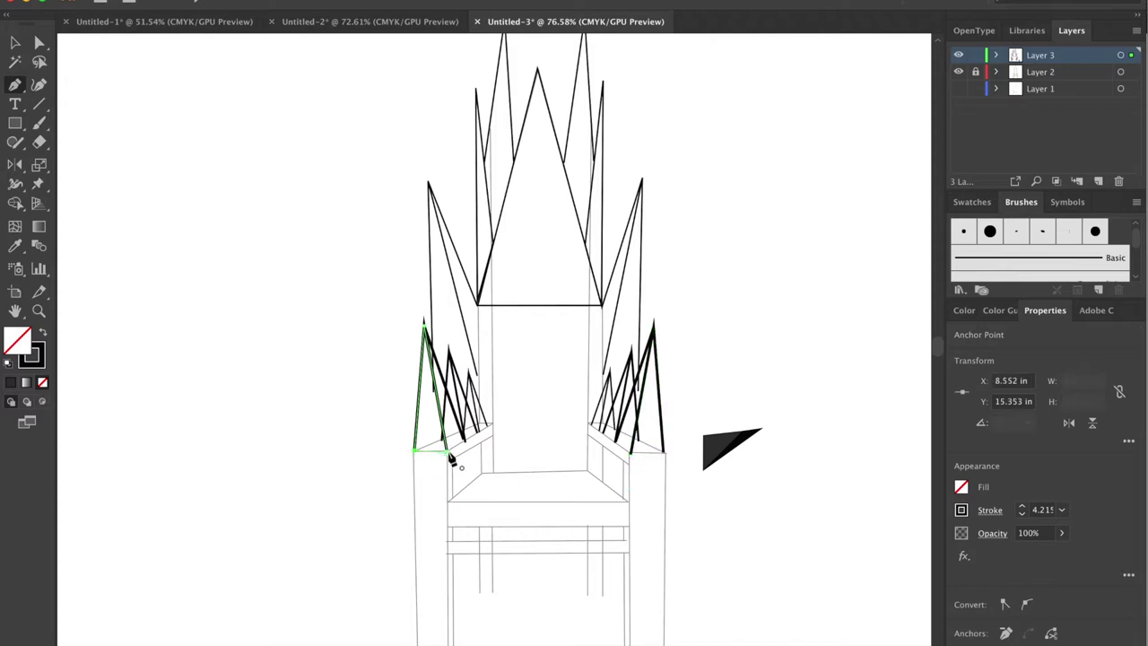
pyautogui.click(663, 455)
pyautogui.press('v')
pyautogui.click(245, 275)
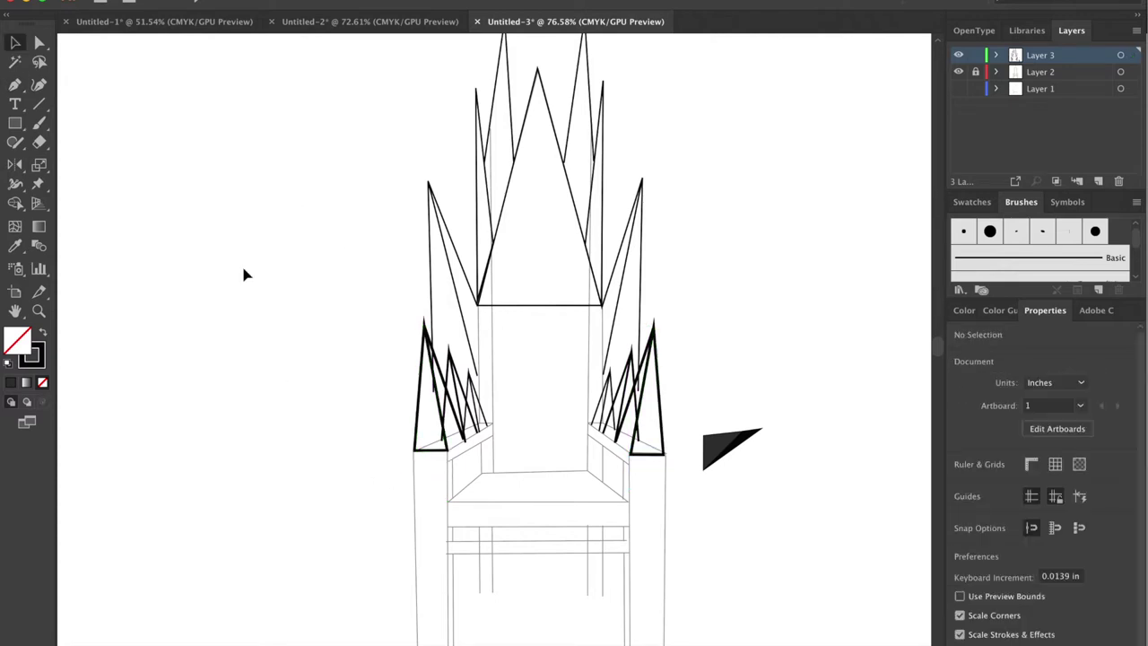
# Step: Draw a small square on the left armrest front, duplicate it right, and begin a diagonal
pyautogui.moveTo(423, 465); pyautogui.dragTo(422, 480)
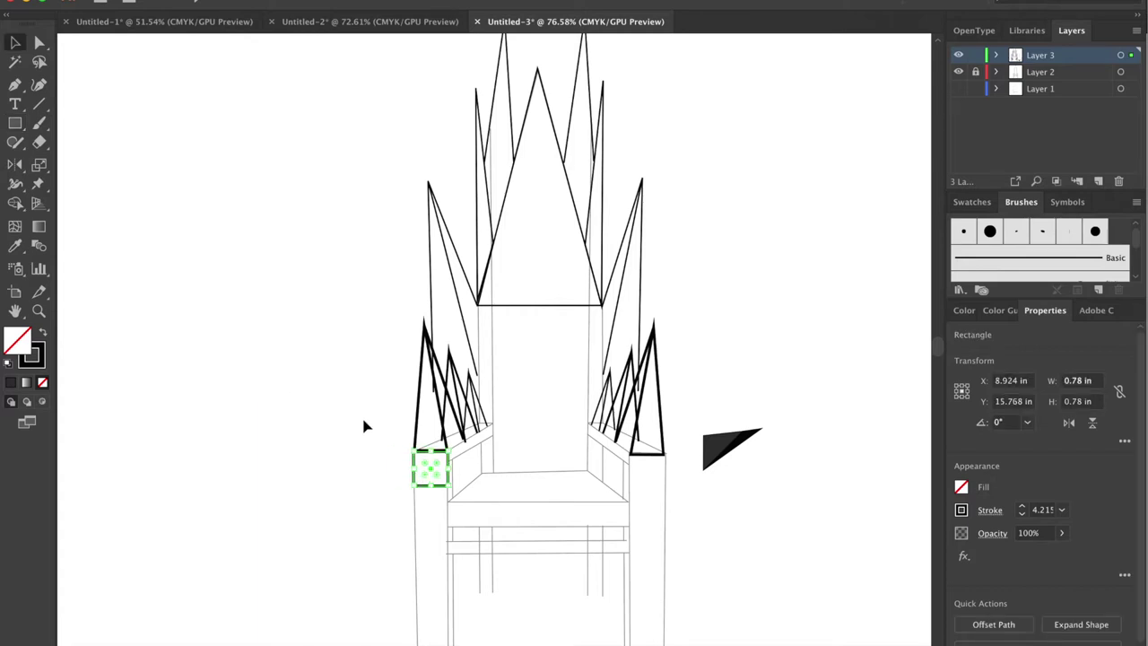
pyautogui.moveTo(433, 485); pyautogui.dragTo(647, 471)
pyautogui.click(552, 508)
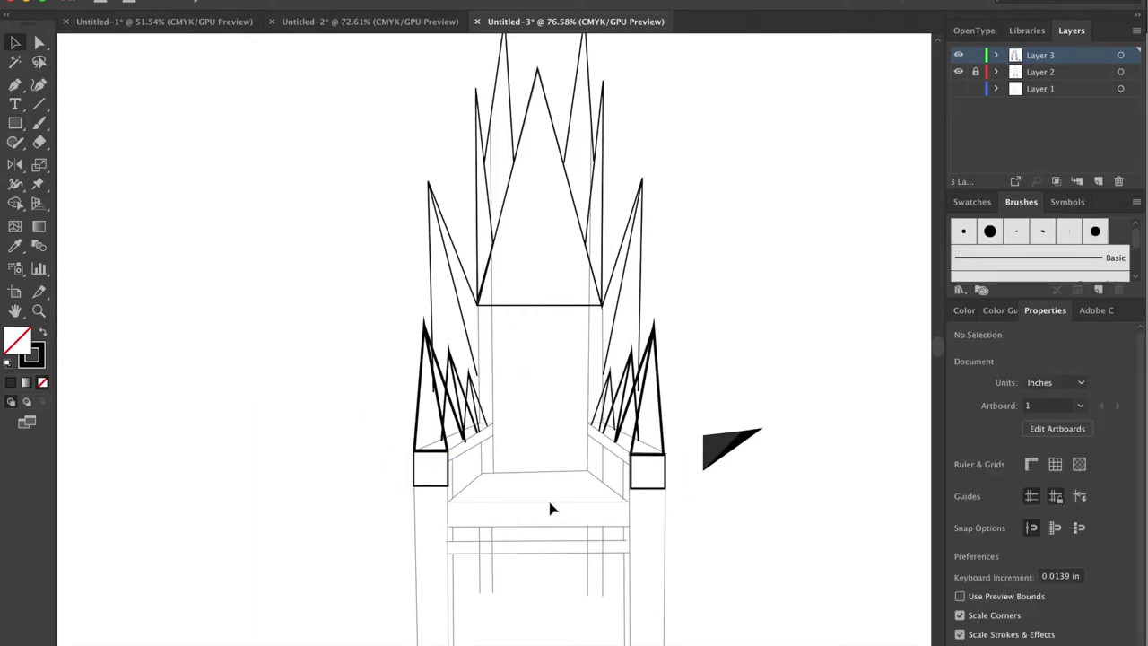
pyautogui.press('p')
pyautogui.click(448, 453)
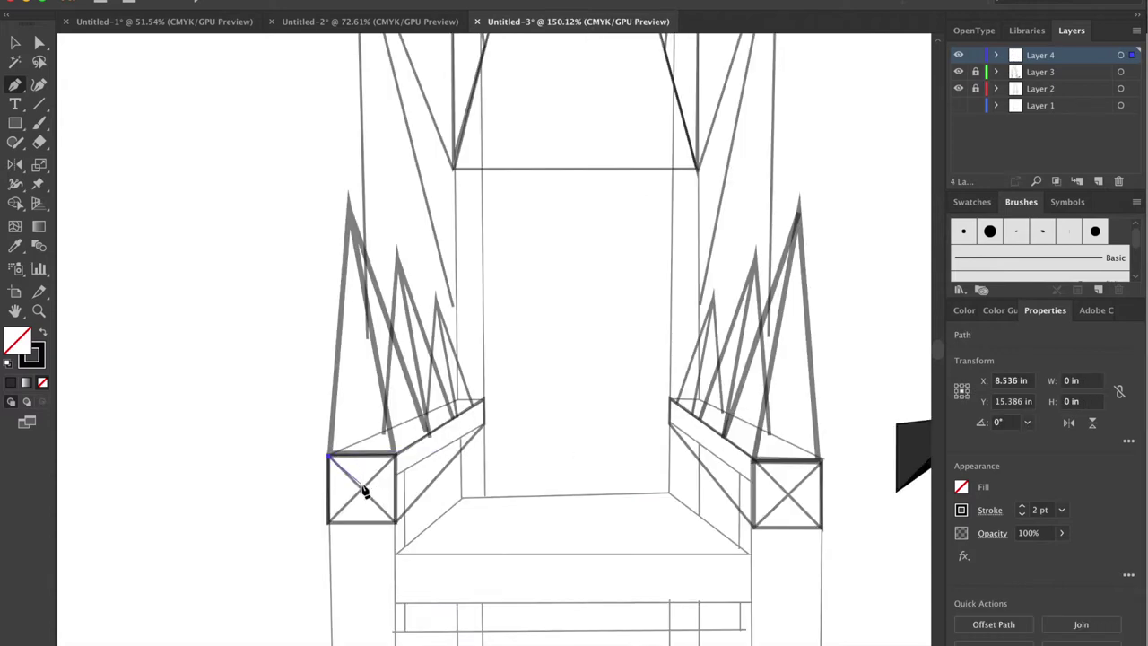
pyautogui.doubleClick(16, 339)
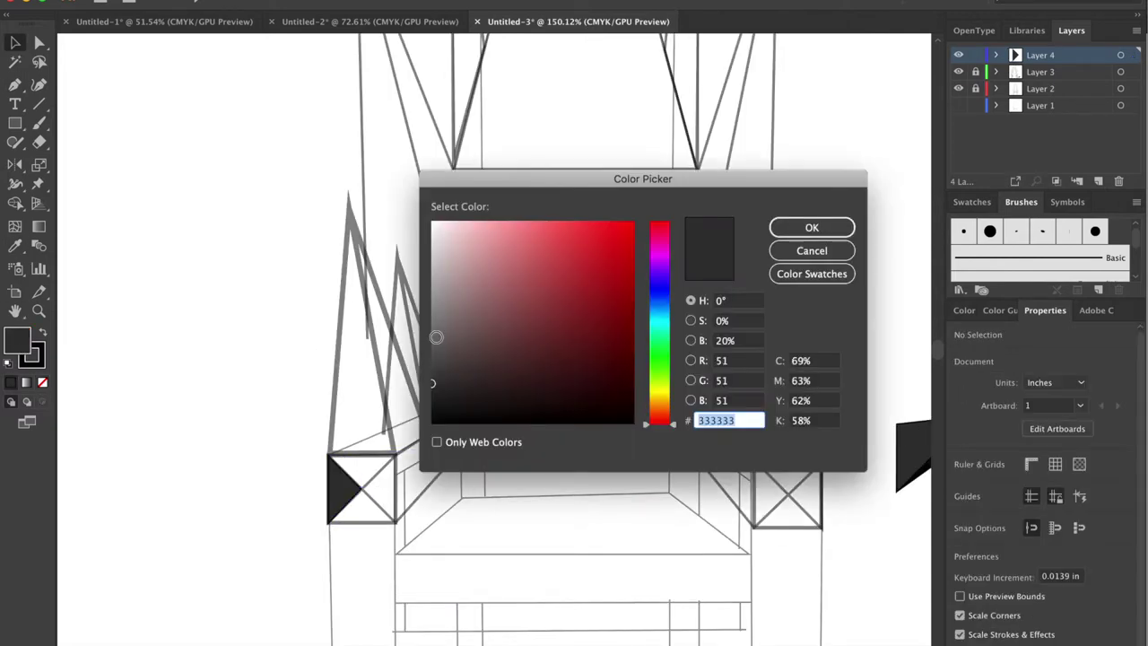
# Step: Create dark grey and light grey fill samples with the Color Picker
pyautogui.click(814, 225)
pyautogui.click(160, 264)
pyautogui.press('v')
pyautogui.hotkey('ctrl', 'shift', 'a')
pyautogui.doubleClick(16, 339)
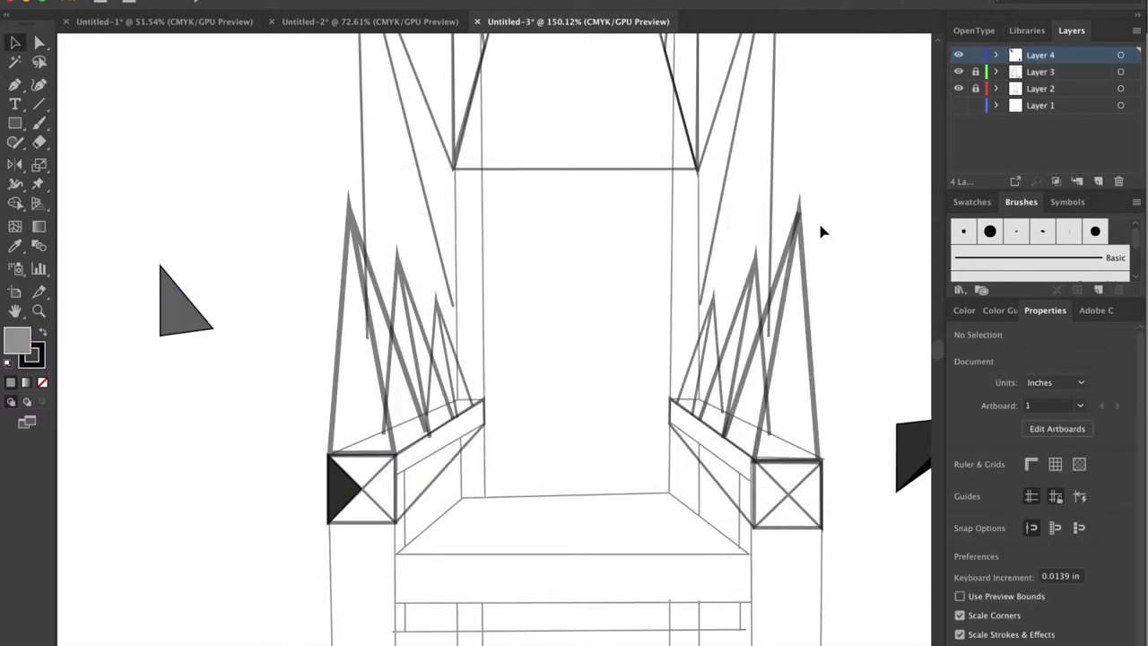
pyautogui.click(815, 225)
pyautogui.click(210, 171)
pyautogui.press('v')
pyautogui.hotkey('ctrl', 'shift', 'a')
# Step: Give the dark triangle in the left block the light grey sample's fill
pyautogui.click(359, 476)
pyautogui.press('i')
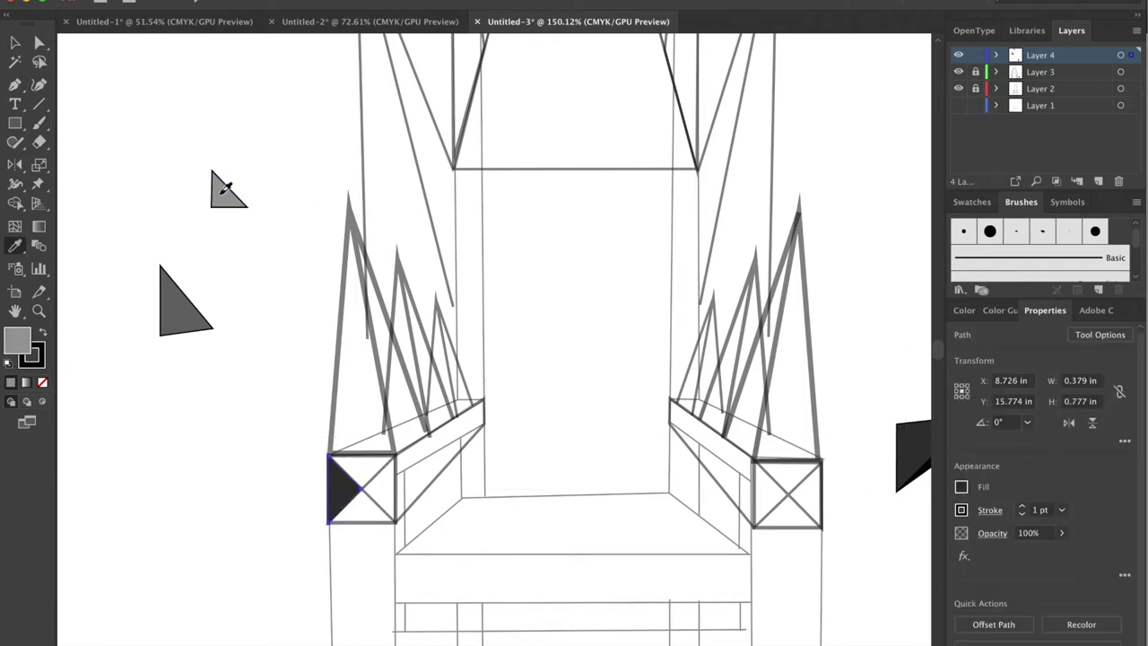
pyautogui.click(226, 190)
pyautogui.press('v')
pyautogui.click(276, 484)
# Step: Draw the lower and right triangles of the left block, filled dark grey
pyautogui.press('p')
pyautogui.click(329, 522)
pyautogui.click(395, 522)
pyautogui.click(362, 490)
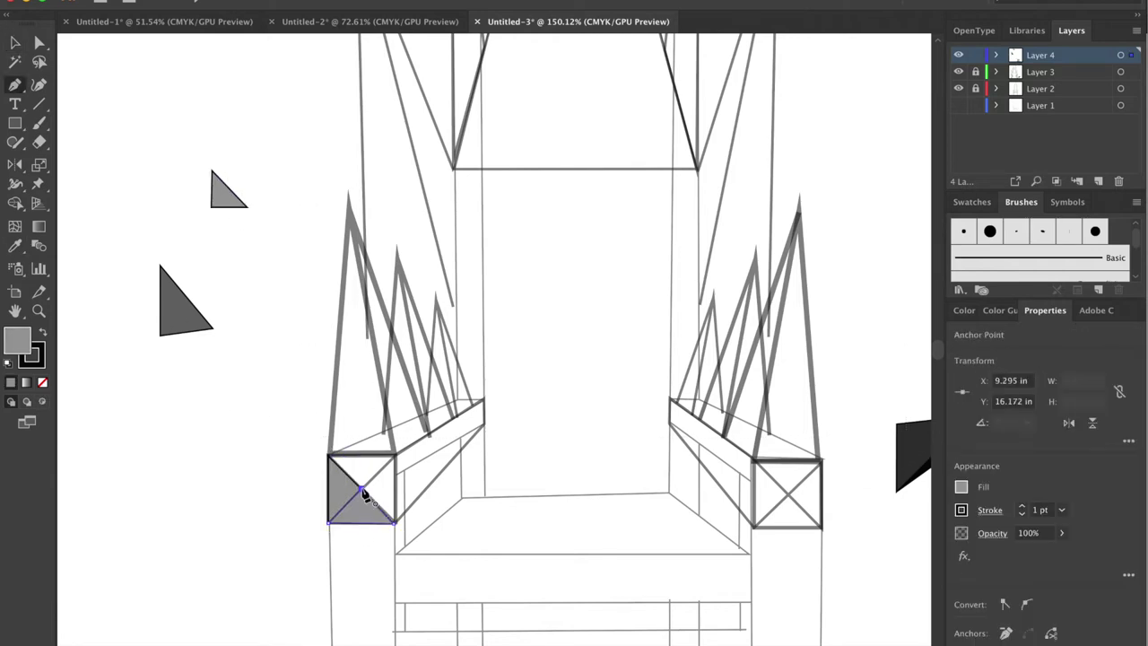
pyautogui.press('i')
pyautogui.click(175, 287)
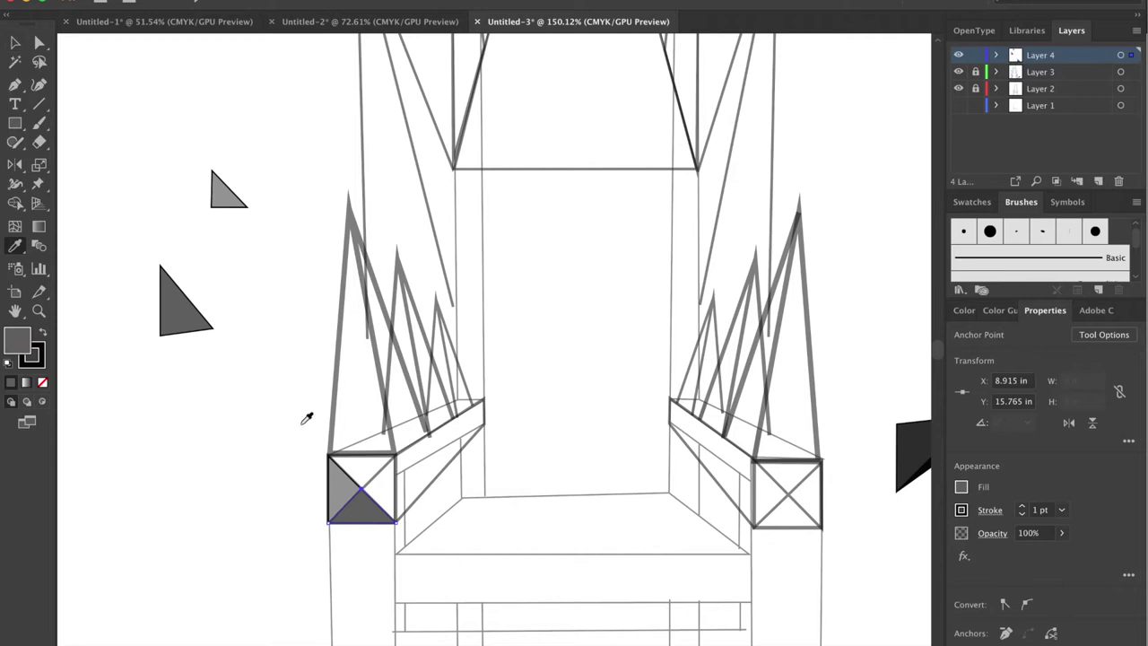
pyautogui.press('p')
pyautogui.click(395, 455)
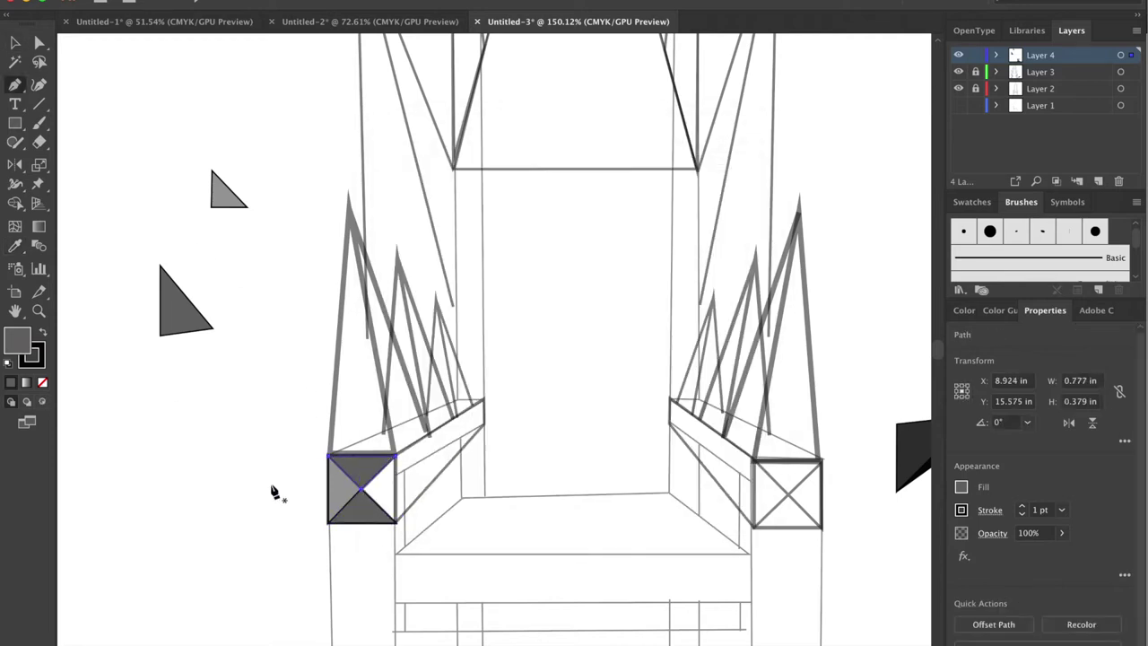
pyautogui.click(363, 491)
pyautogui.press('i')
pyautogui.click(906, 440)
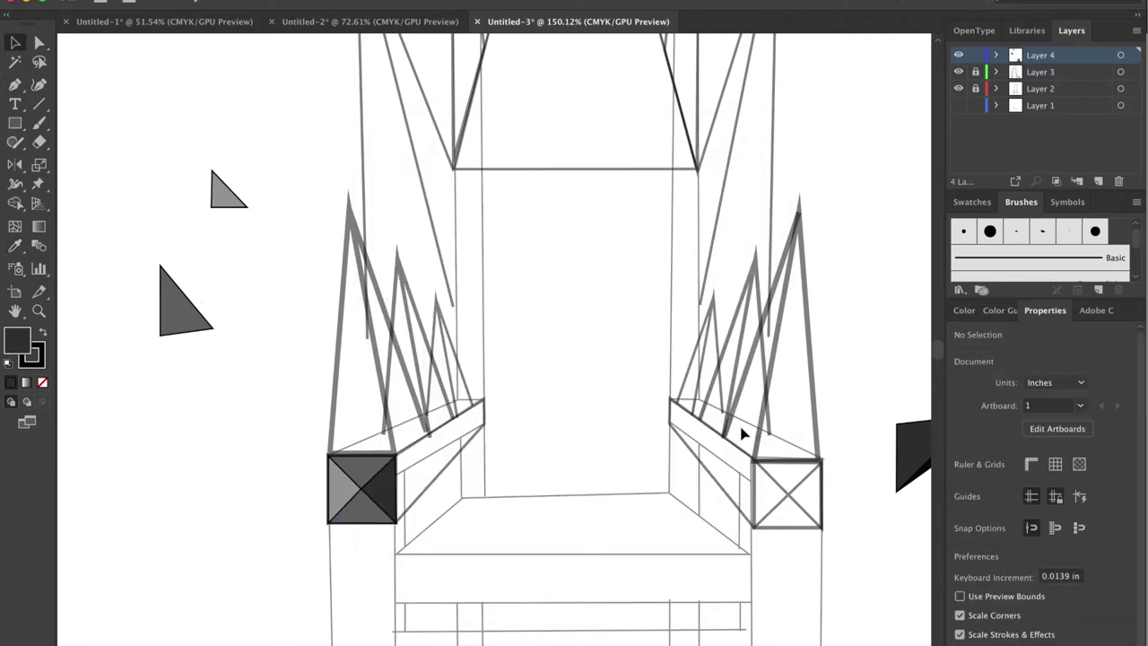
# Step: Outline the left armrest's side face as a closed shape
pyautogui.press('p')
pyautogui.click(394, 455)
pyautogui.click(484, 404)
pyautogui.click(485, 426)
pyautogui.click(396, 520)
pyautogui.click(174, 479)
# Step: Draw a black sample triangle and fill the left side face black
pyautogui.click(216, 477)
pyautogui.doubleClick(16, 339)
pyautogui.click(807, 228)
pyautogui.press('i')
pyautogui.click(199, 462)
pyautogui.hotkey('ctrl', 'shift', 'a')
pyautogui.press('p')
# Step: Draw the right armrest's side face and fill it a darker grey
pyautogui.click(671, 398)
pyautogui.click(754, 459)
pyautogui.click(753, 527)
pyautogui.click(671, 422)
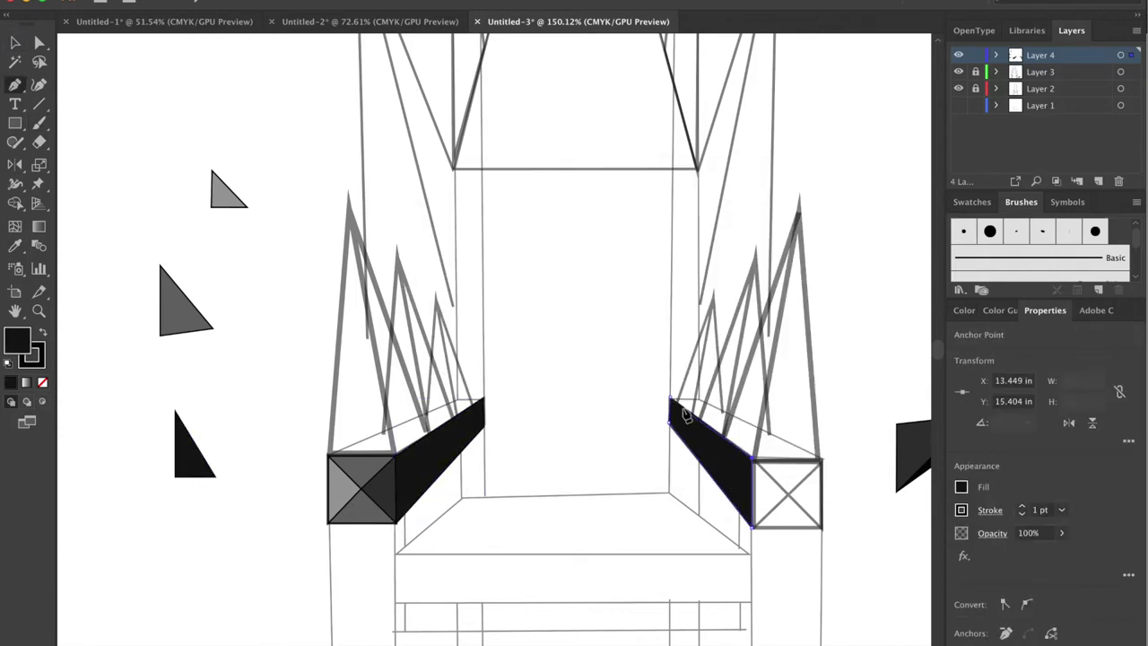
pyautogui.press('i')
pyautogui.click(348, 482)
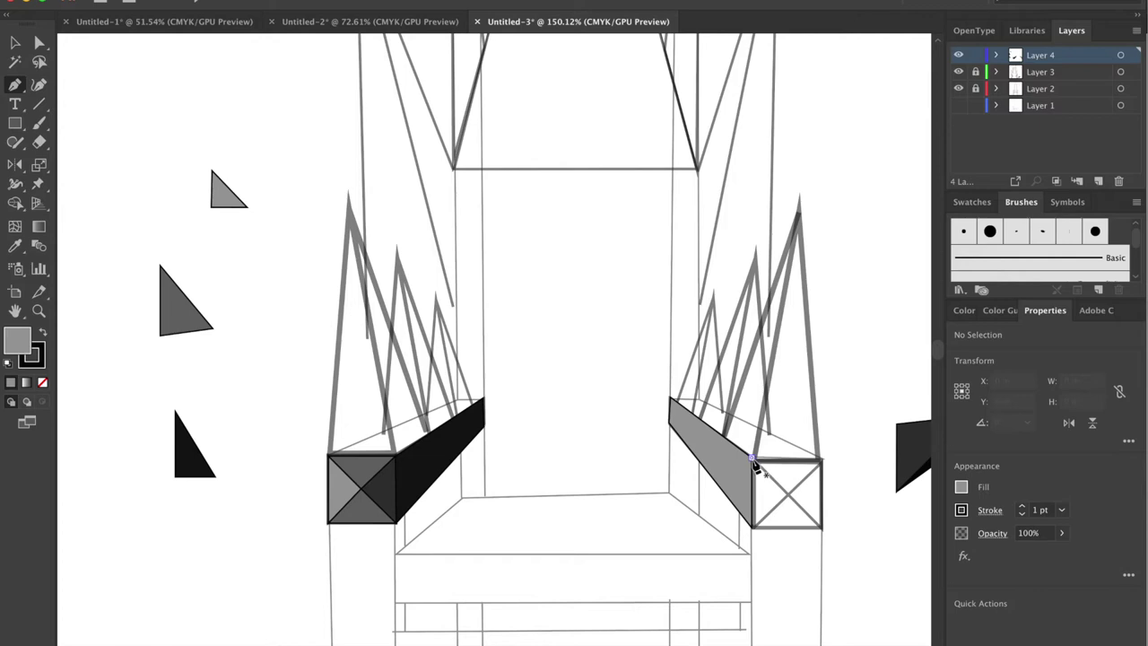
pyautogui.press('v')
pyautogui.press('i')
pyautogui.click(364, 461)
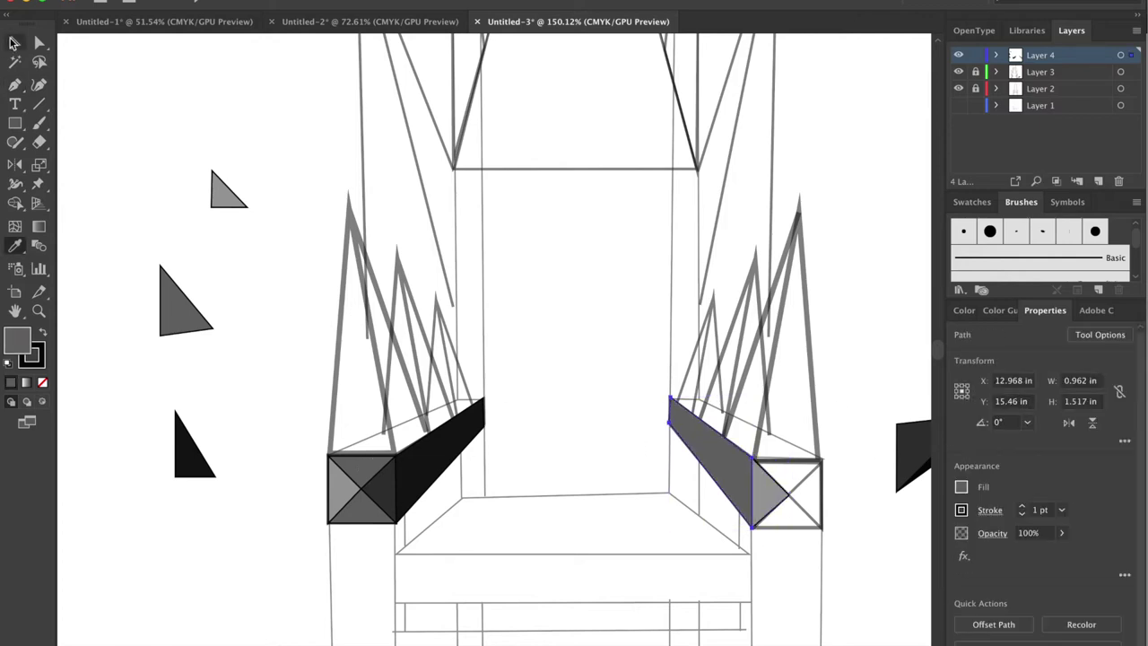
# Step: Draw the top and lower triangles inside the right armrest block
pyautogui.press('p')
pyautogui.click(754, 459)
pyautogui.click(788, 493)
pyautogui.click(823, 461)
pyautogui.click(754, 459)
pyautogui.click(752, 528)
pyautogui.click(788, 494)
pyautogui.click(821, 527)
pyautogui.click(752, 527)
# Step: Draw the right block's right triangle and fill it with the black sample
pyautogui.click(787, 493)
pyautogui.click(823, 461)
pyautogui.click(823, 528)
pyautogui.click(788, 494)
pyautogui.press('i')
pyautogui.click(188, 476)
pyautogui.click(114, 133)
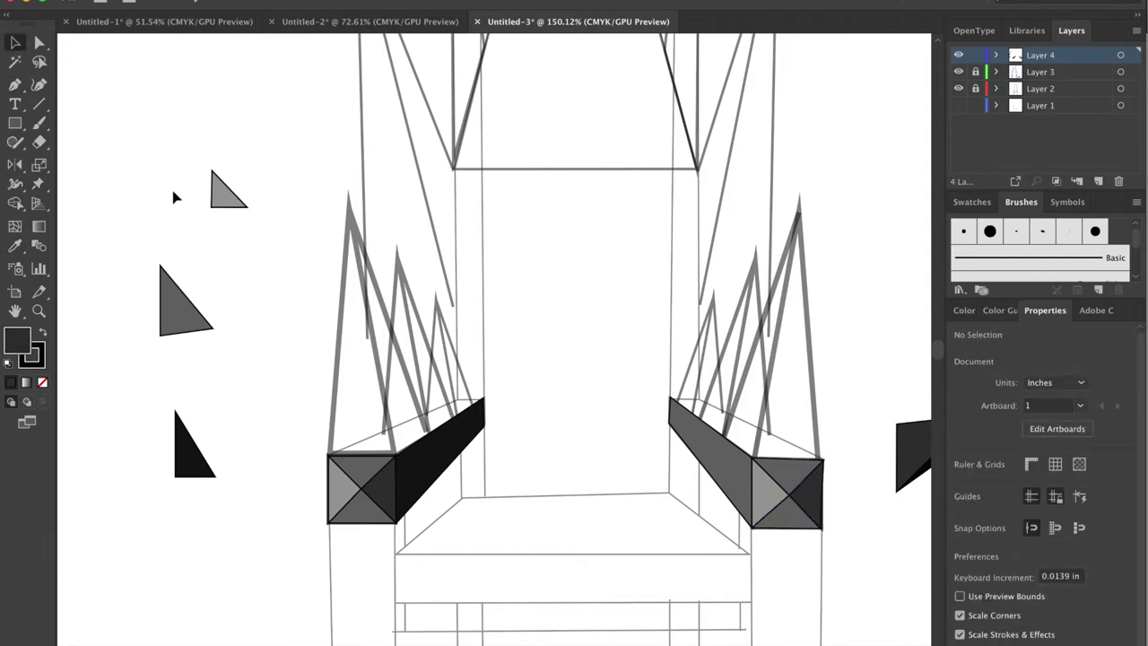
# Step: Draw the tall spike above the left block with a right facet, and fill the facet black
pyautogui.press('p')
pyautogui.click(348, 193)
pyautogui.click(328, 455)
pyautogui.click(395, 455)
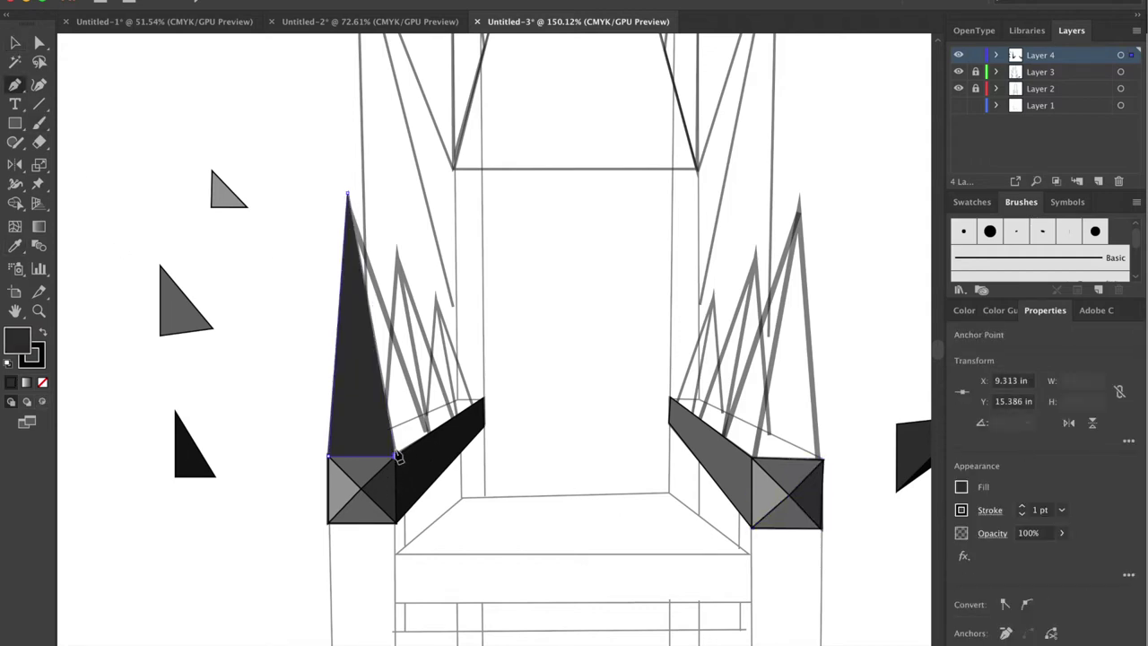
pyautogui.click(348, 193)
pyautogui.click(395, 456)
pyautogui.click(430, 432)
pyautogui.click(348, 193)
pyautogui.press('i')
pyautogui.click(197, 467)
# Step: Add a second spike behind the first and fill it black
pyautogui.press('p')
pyautogui.click(395, 245)
pyautogui.press('i')
pyautogui.click(185, 307)
pyautogui.press('p')
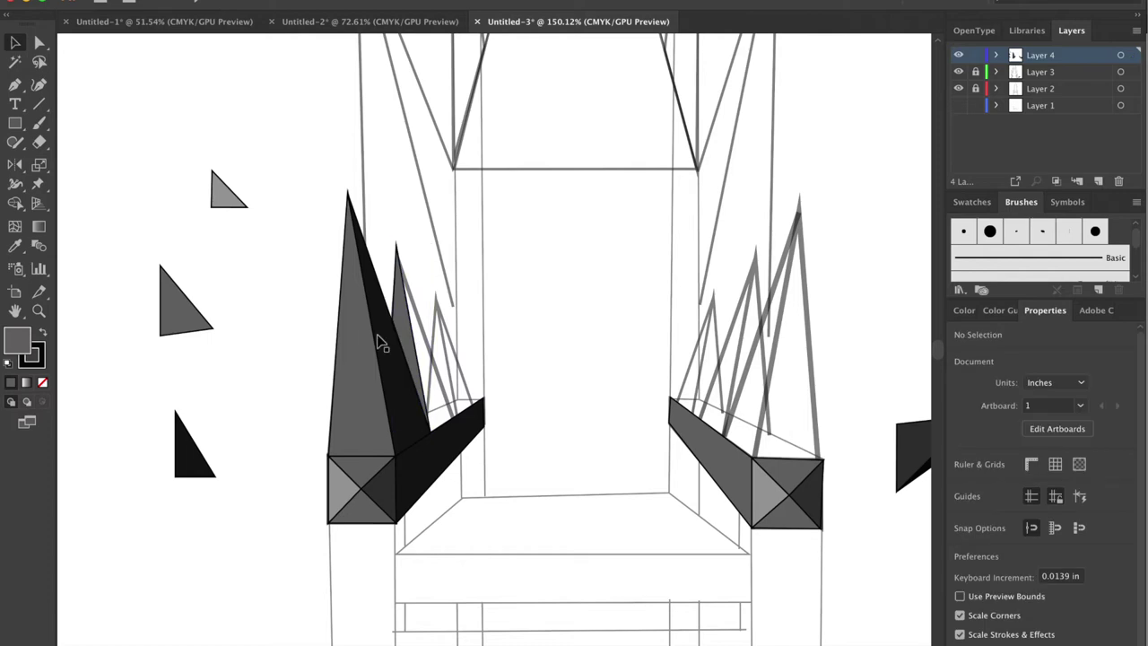
pyautogui.click(456, 416)
pyautogui.click(419, 435)
pyautogui.keyDown('ctrl'); pyautogui.click(187, 186); pyautogui.keyUp('ctrl')
# Step: Draw a third, smaller spike and fill it grey
pyautogui.press('p')
pyautogui.click(435, 294)
pyautogui.click(458, 418)
pyautogui.press('i')
pyautogui.click(359, 313)
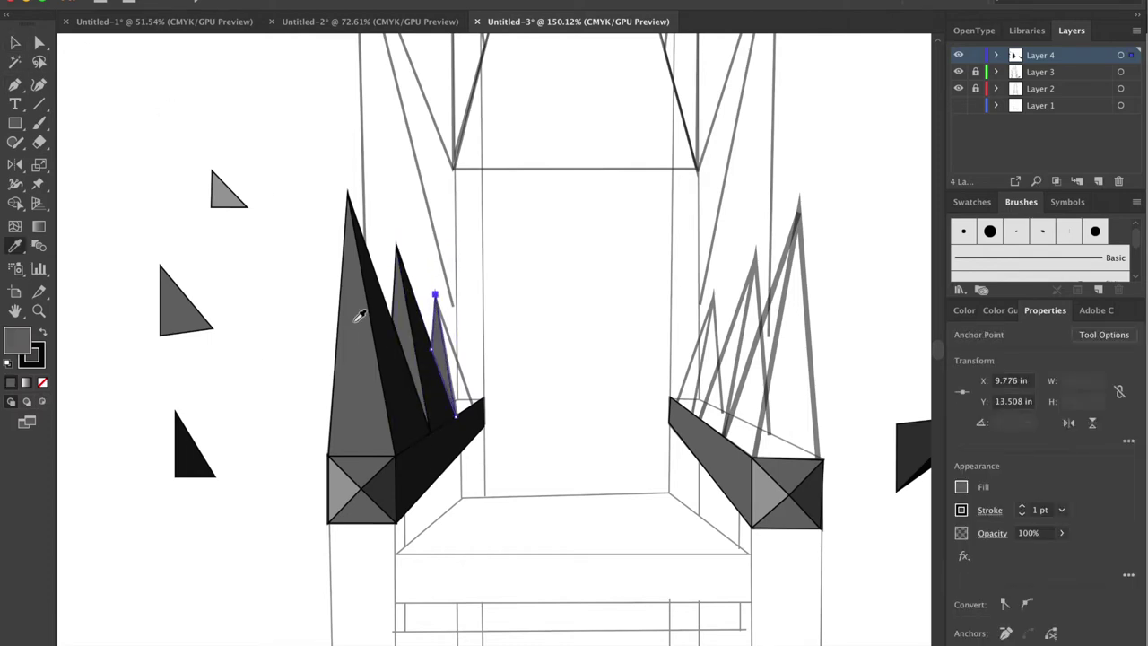
# Step: Pick a dark grey fill and draw a dark grey sample triangle
pyautogui.hotkey('ctrl', 'v')
pyautogui.press('v')
pyautogui.moveTo(494, 350); pyautogui.dragTo(253, 359)
pyautogui.doubleClick(16, 339)
pyautogui.click(810, 225)
pyautogui.click(260, 304)
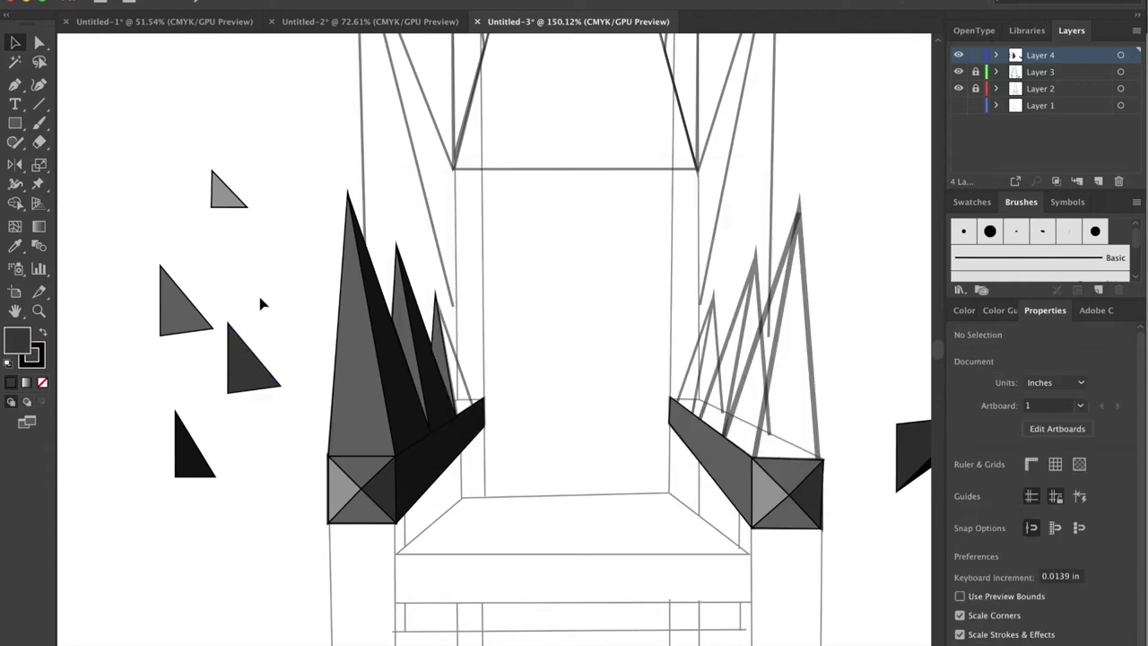
# Step: Refill the third spike with the dark grey sample
pyautogui.click(365, 359)
pyautogui.press('i')
pyautogui.click(244, 354)
pyautogui.press('v')
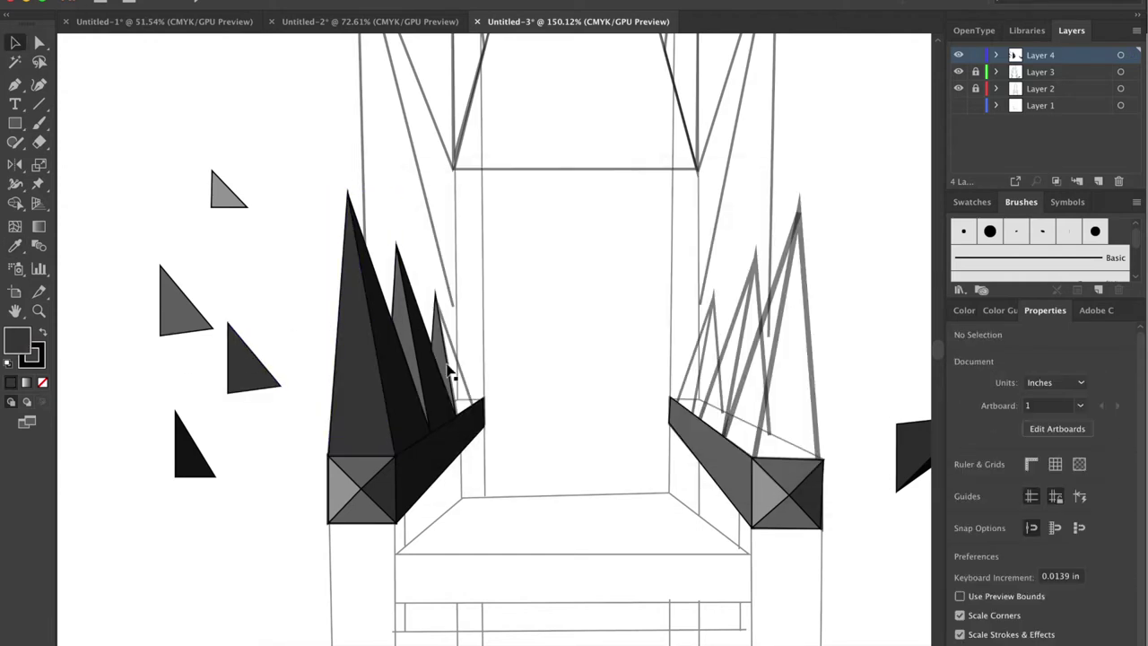
# Step: Give the tall front spike a mid-grey fill
pyautogui.click(400, 269)
pyautogui.click(359, 359)
pyautogui.press('i')
pyautogui.click(190, 305)
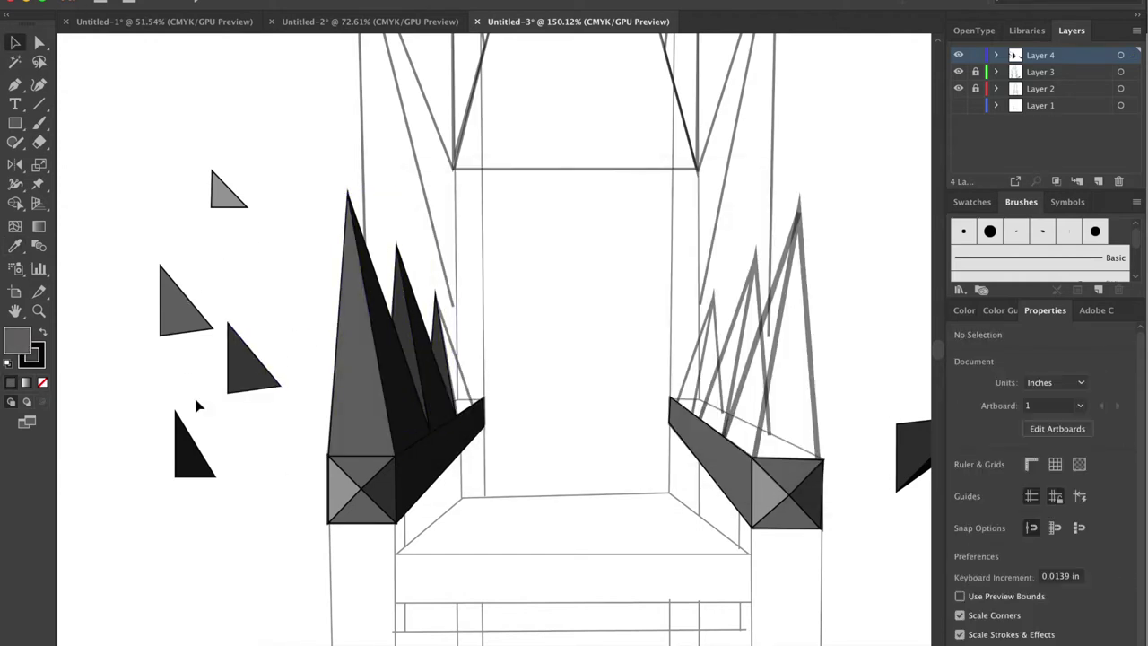
pyautogui.press('v')
pyautogui.click(274, 259)
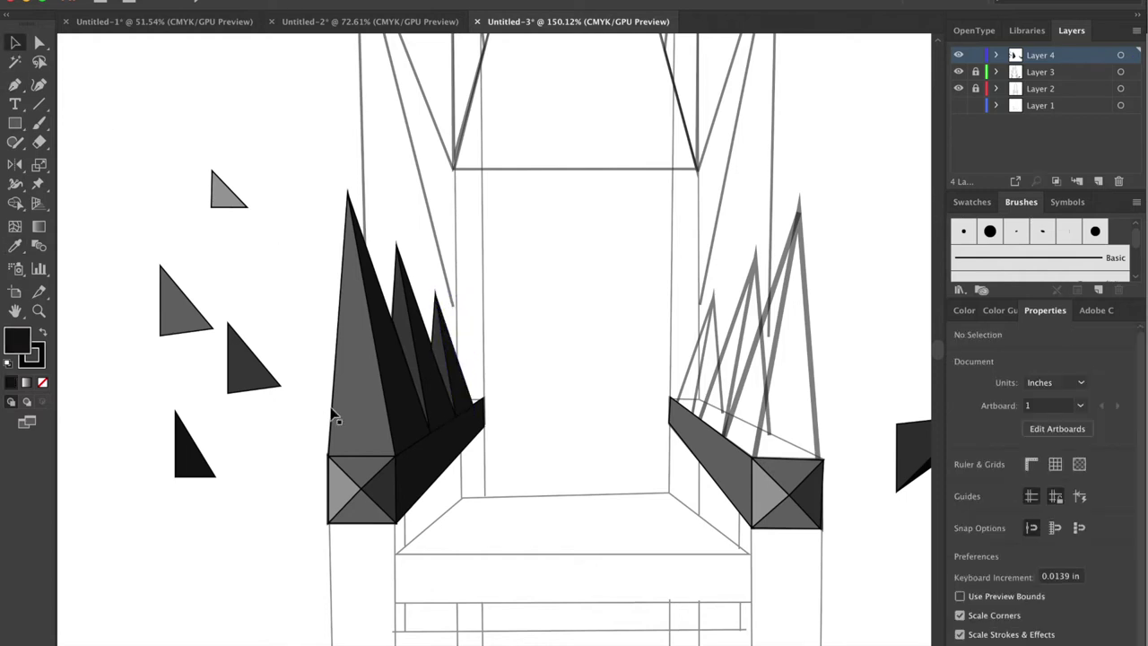
pyautogui.scroll(-2, 224, 108)
# Step: Trace a face of the tall left spike and fill it mid-grey
pyautogui.press('p')
pyautogui.click(339, 148)
pyautogui.click(343, 381)
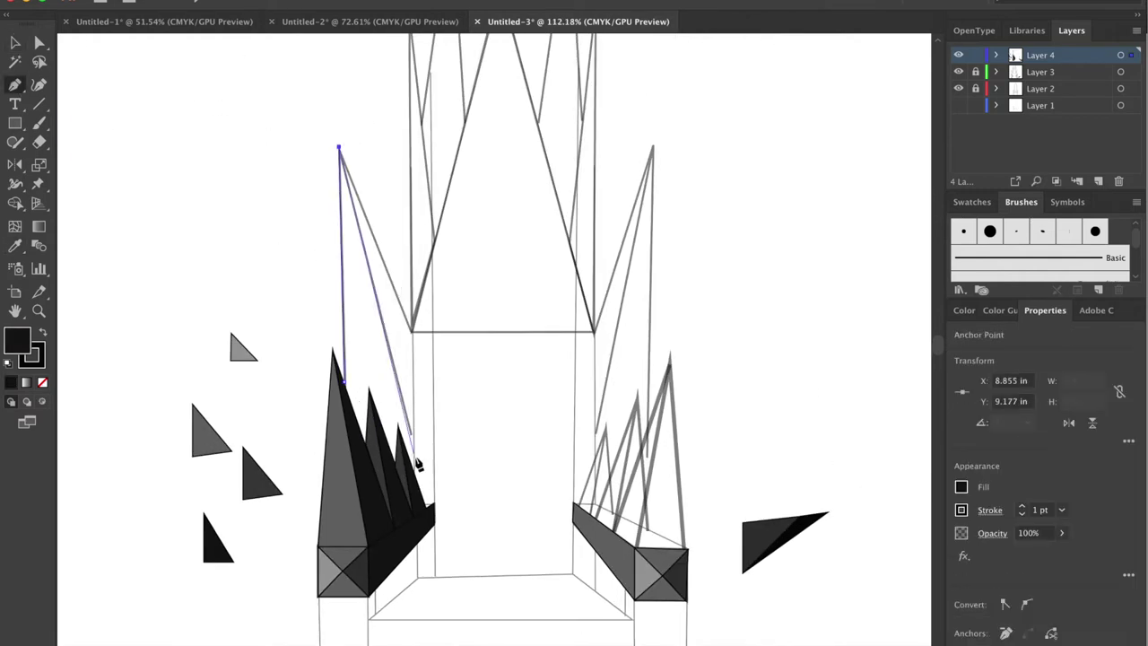
pyautogui.click(434, 507)
pyautogui.click(342, 571)
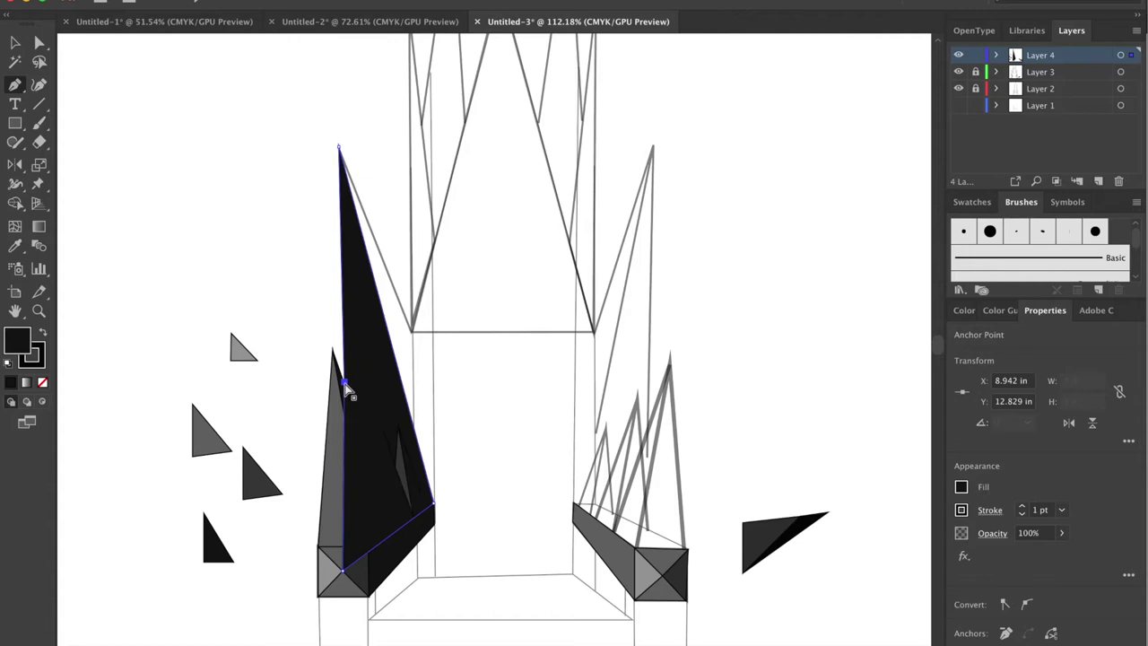
pyautogui.press('i')
pyautogui.click(338, 440)
pyautogui.press('v')
pyautogui.click(313, 259)
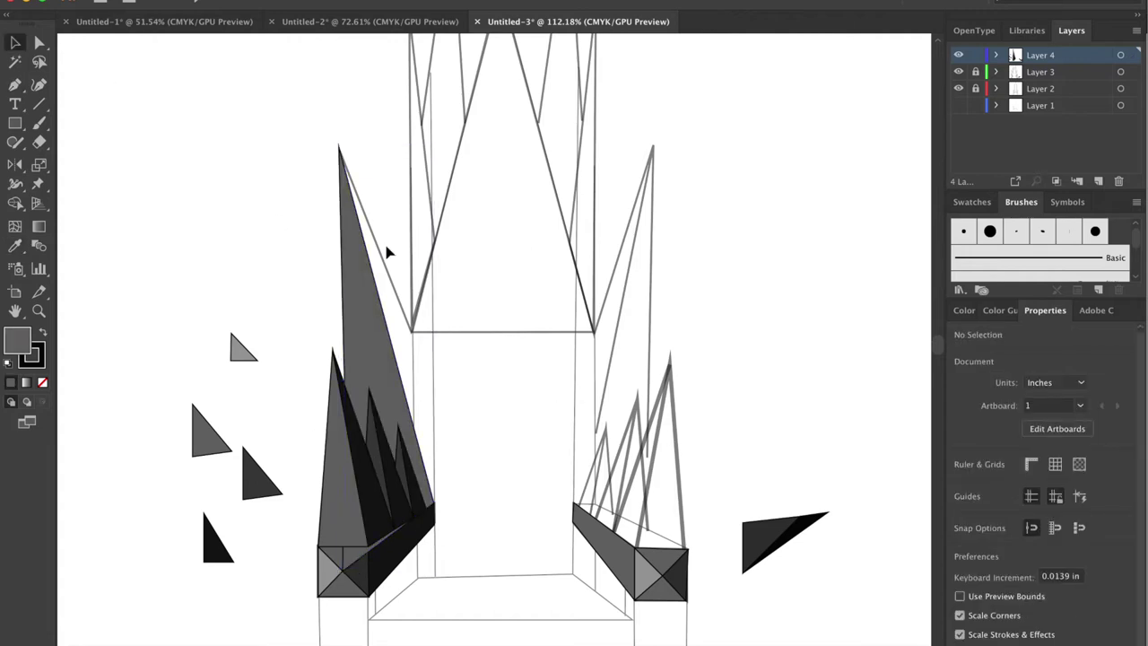
# Step: Trace the left spike's inner face from its tip and fill it black
pyautogui.press('p')
pyautogui.click(338, 148)
pyautogui.click(413, 423)
pyautogui.click(413, 332)
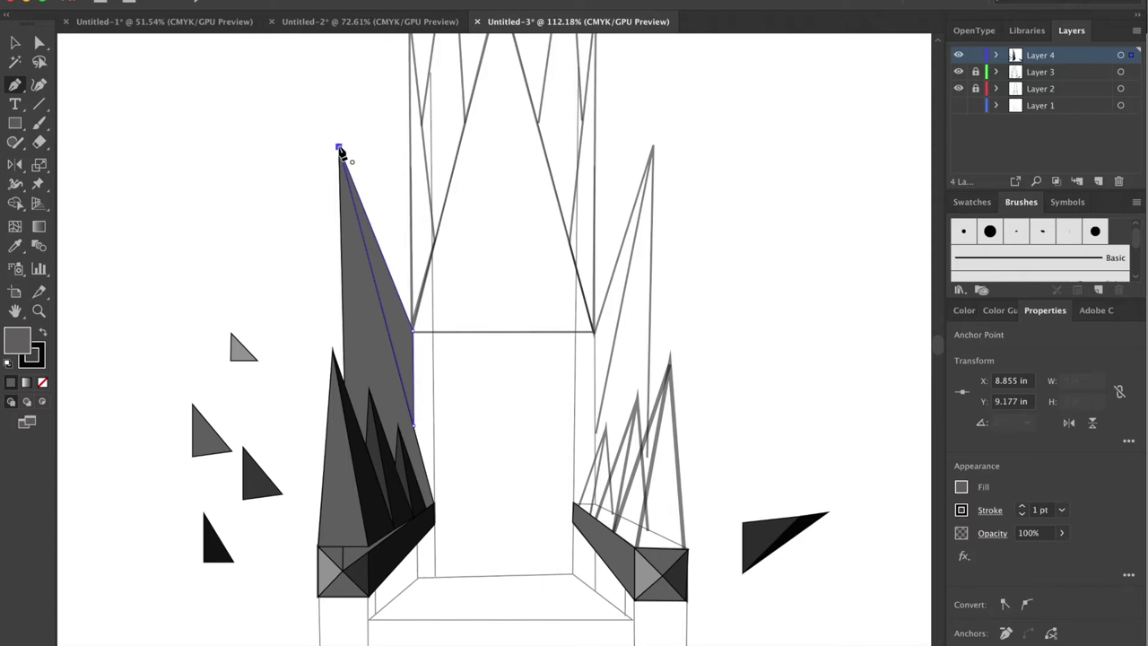
pyautogui.click(339, 148)
pyautogui.press('i')
pyautogui.click(377, 491)
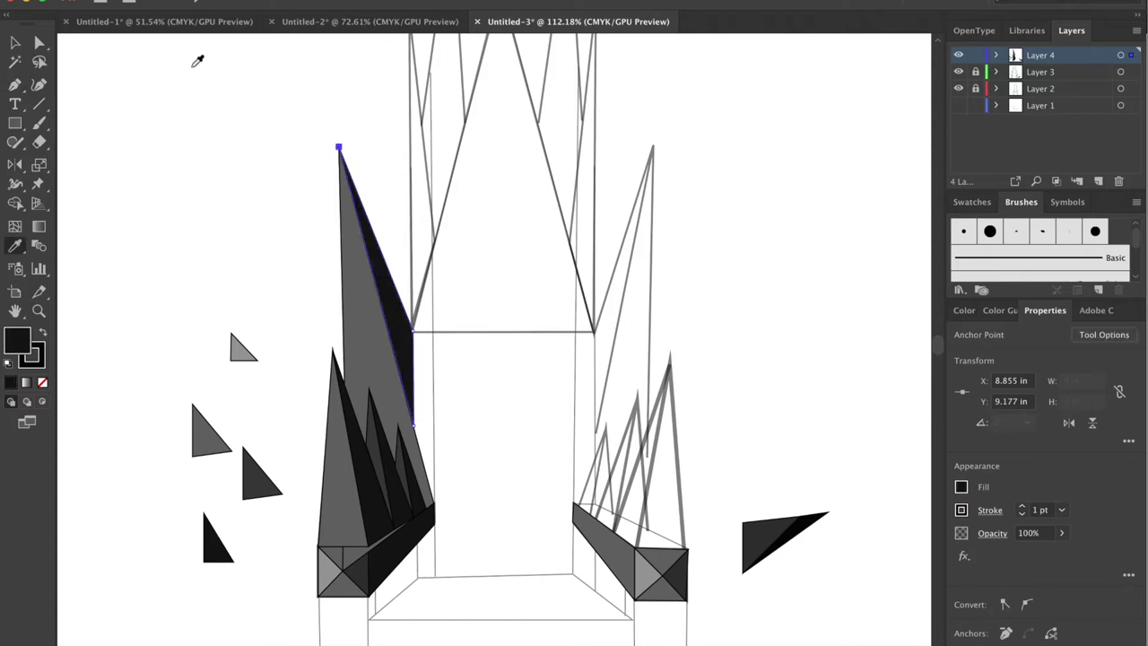
pyautogui.click(16, 49)
pyautogui.scroll(3, 457, 392)
# Step: Outline the trapezoid band below the central spire with no fill
pyautogui.press('p')
pyautogui.click(452, 347)
pyautogui.click(585, 347)
pyautogui.click(612, 440)
pyautogui.click(430, 440)
pyautogui.click(453, 347)
pyautogui.click(42, 382)
pyautogui.keyDown('ctrl'); pyautogui.click(166, 249); pyautogui.keyUp('ctrl')
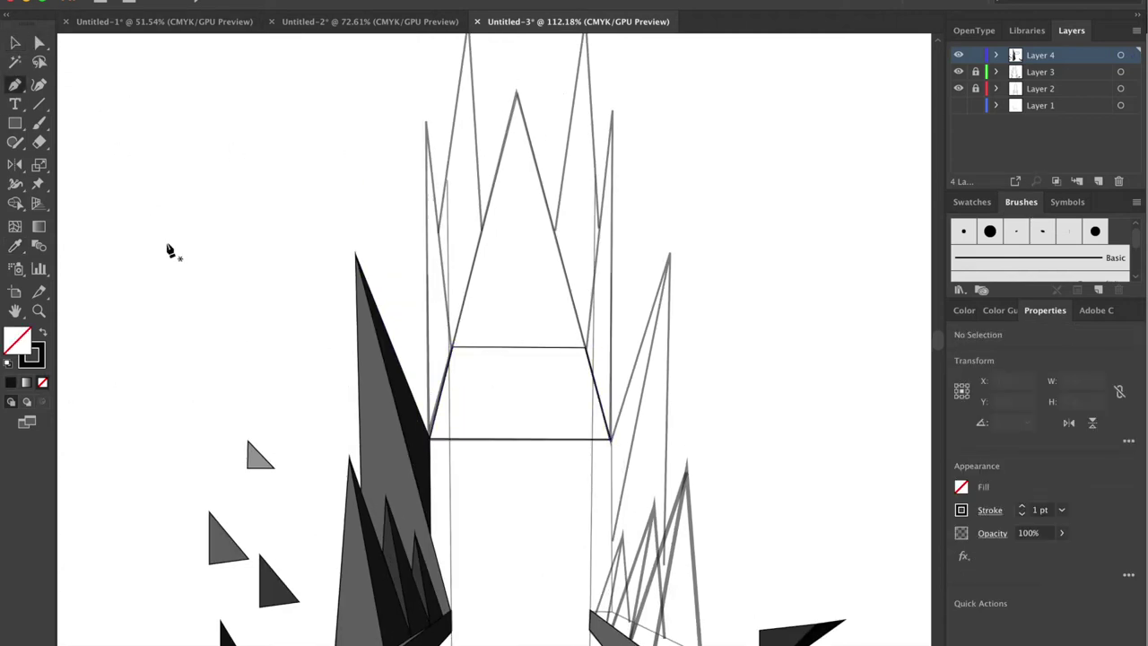
# Step: Draw a left line and a centre line from the spire's apex to its base
pyautogui.click(453, 347)
pyautogui.click(517, 90)
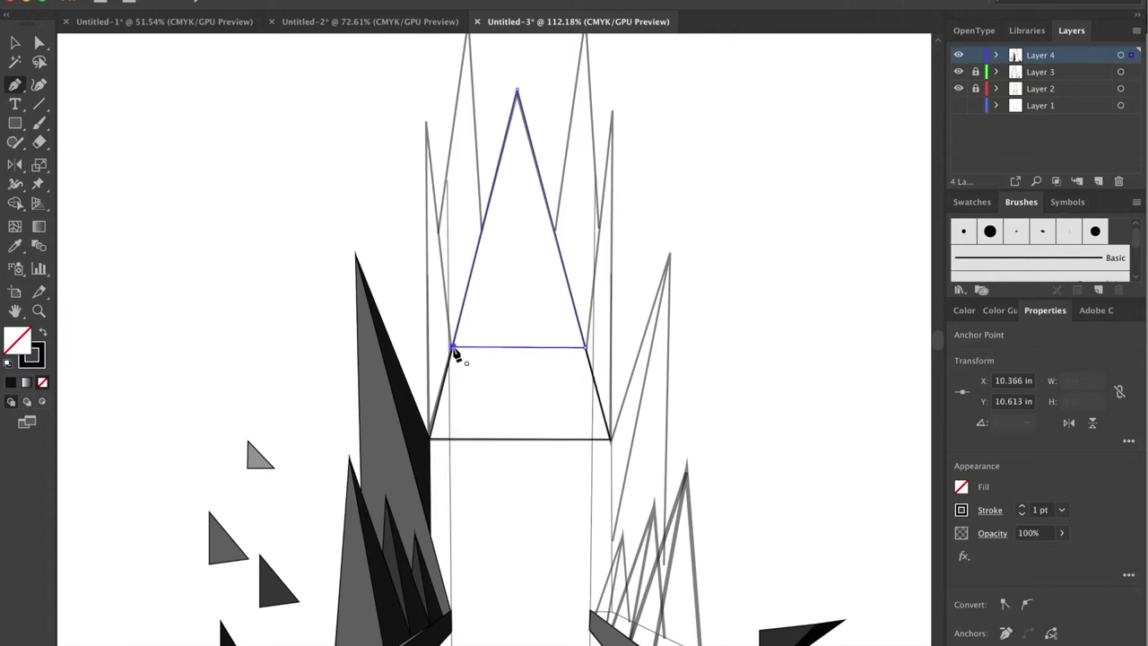
pyautogui.click(517, 91)
pyautogui.click(518, 348)
pyautogui.press('a')
pyautogui.click(516, 79)
pyautogui.press('p')
# Step: Add a third apex line and extend dividers down through the band into four panels
pyautogui.click(475, 347)
pyautogui.click(517, 91)
pyautogui.click(554, 347)
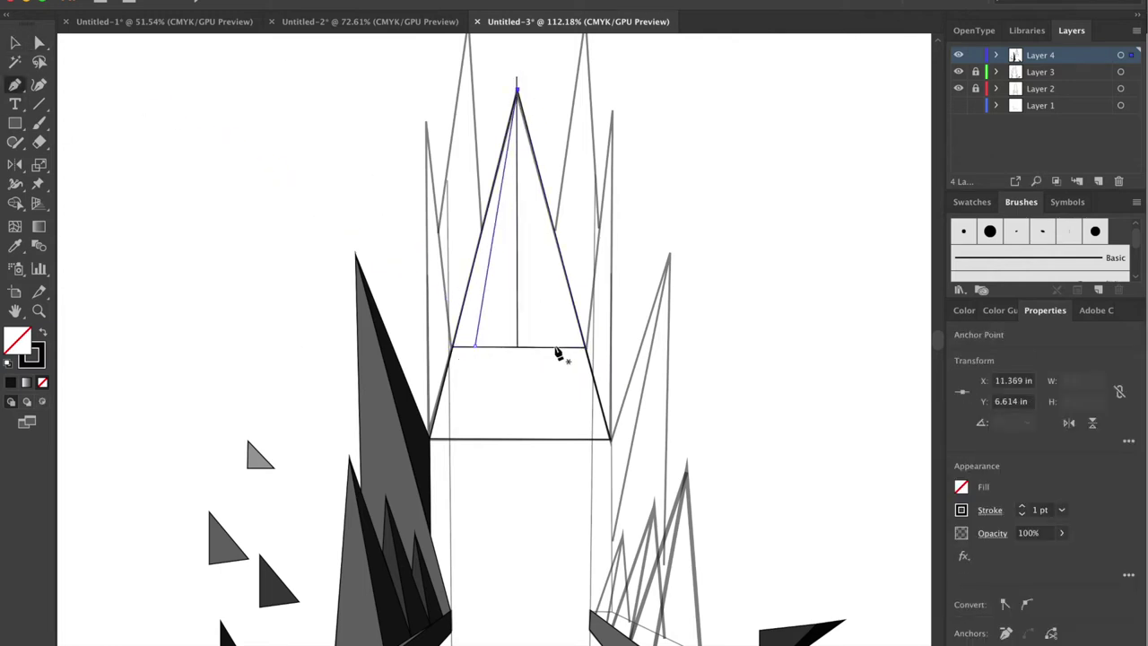
pyautogui.scroll(3, 565, 345)
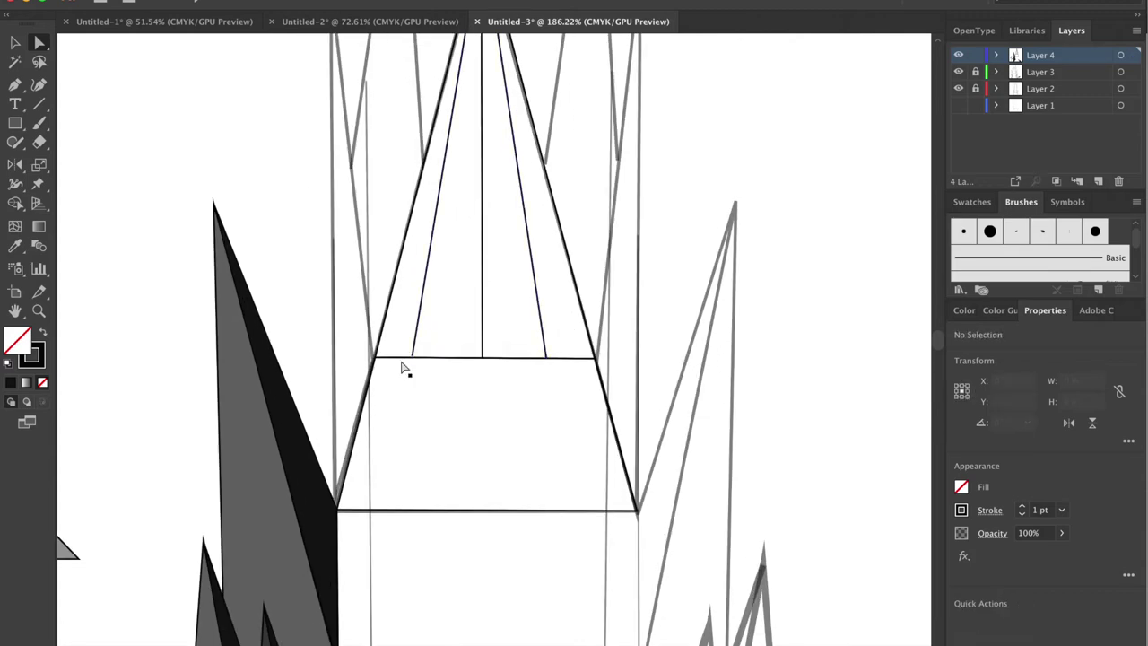
pyautogui.click(482, 510)
pyautogui.click(545, 358)
pyautogui.click(554, 510)
pyautogui.press('a')
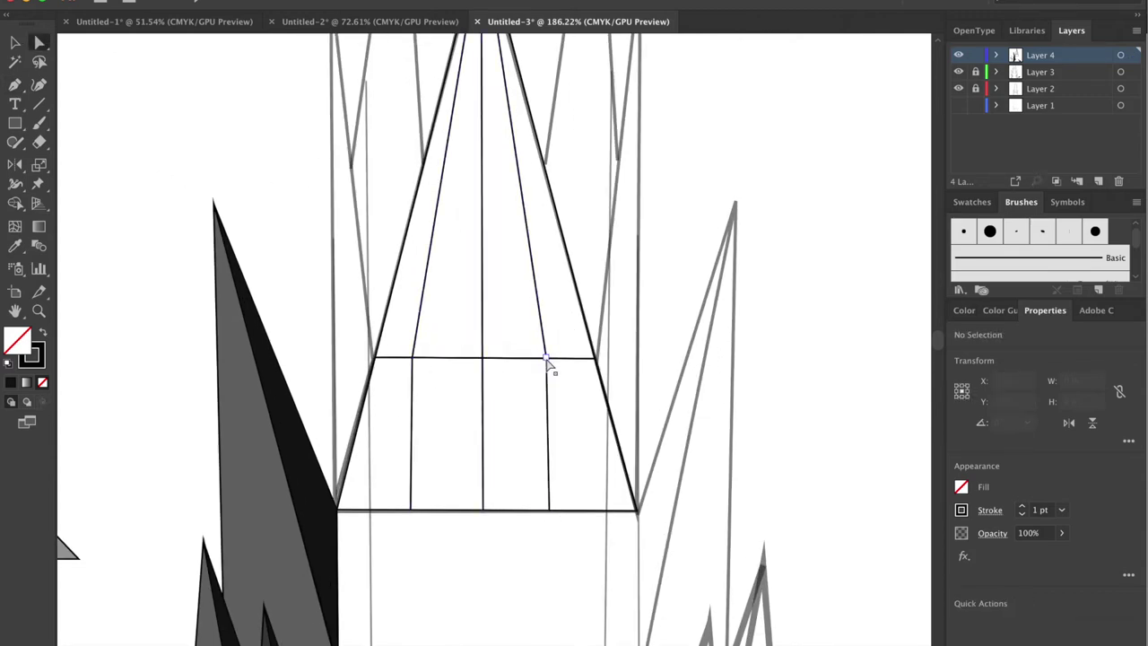
pyautogui.moveTo(546, 358); pyautogui.dragTo(551, 359)
pyautogui.click(627, 259)
pyautogui.hotkey('ctrl', '0')
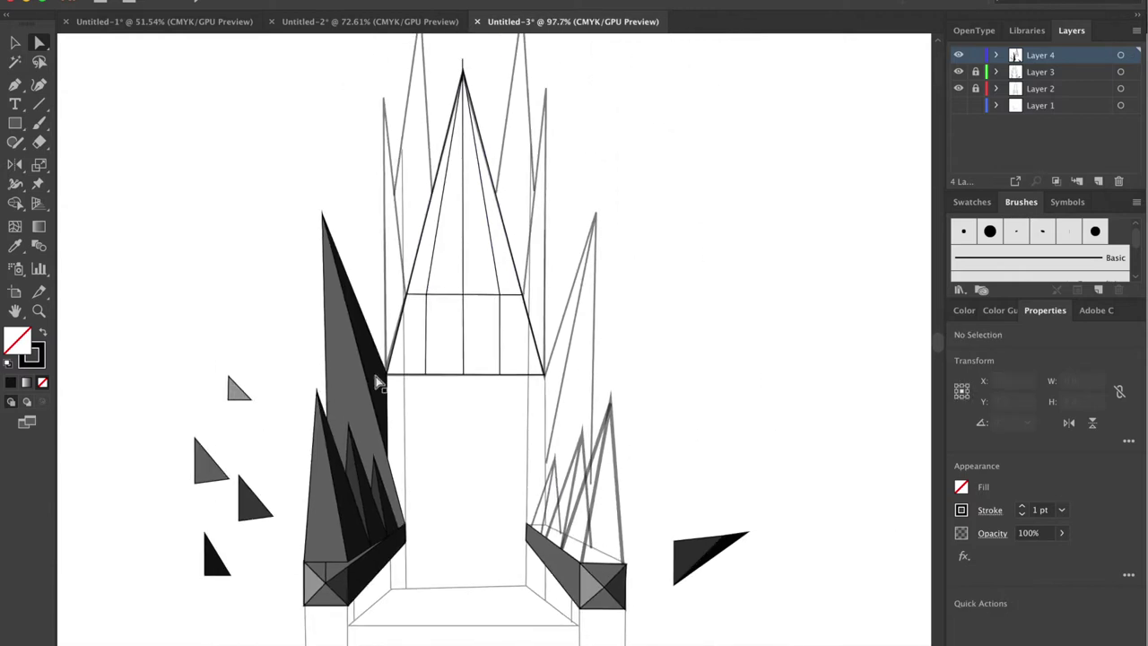
# Step: Draw a grey spike to the left of the central spire
pyautogui.click(382, 96)
pyautogui.click(363, 310)
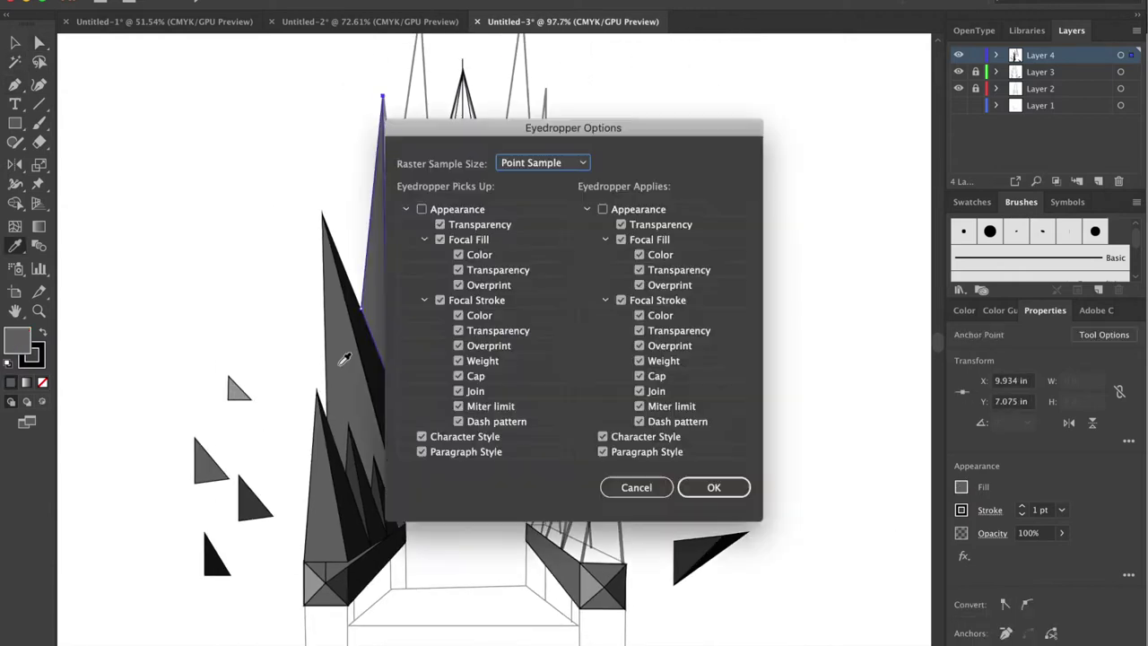
pyautogui.click(426, 116)
pyautogui.click(400, 303)
pyautogui.click(426, 117)
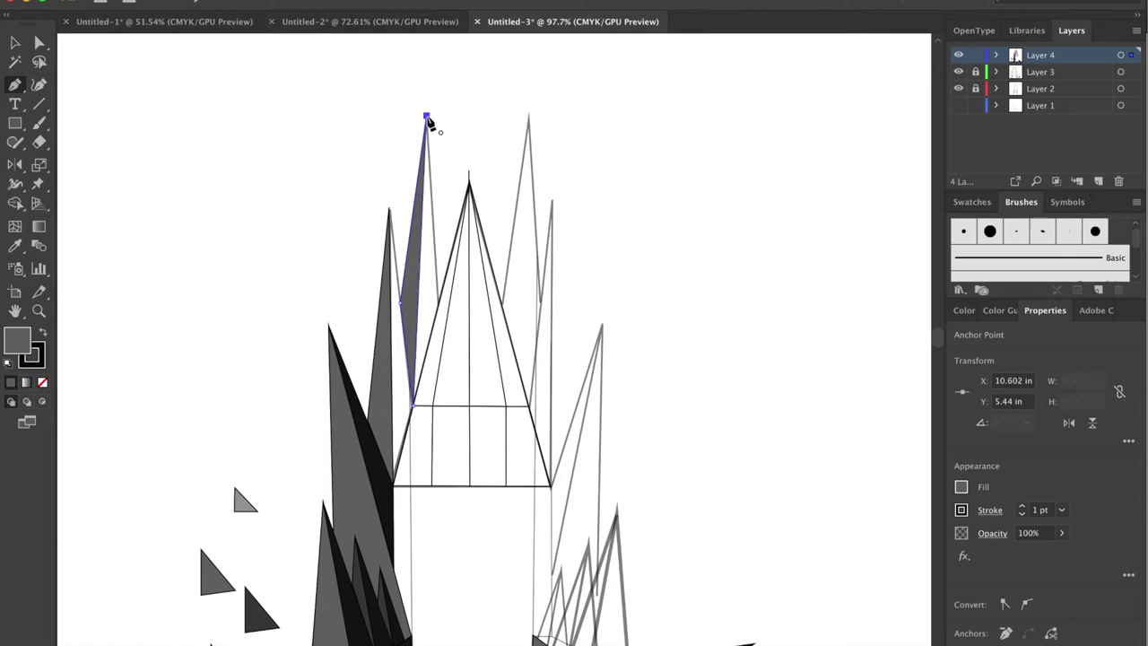
pyautogui.press('p')
# Step: Draw grey spikes to the right of the spire, including the tall right spire
pyautogui.click(528, 109)
pyautogui.click(500, 305)
pyautogui.click(528, 406)
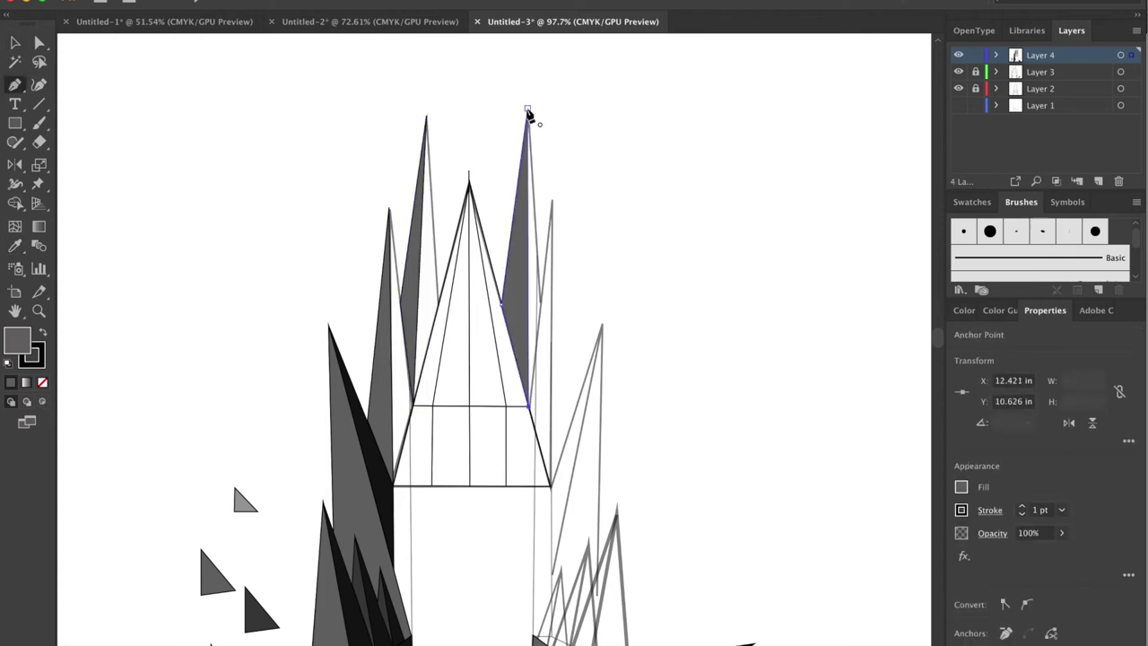
pyautogui.click(553, 202)
pyautogui.click(570, 427)
pyautogui.click(551, 485)
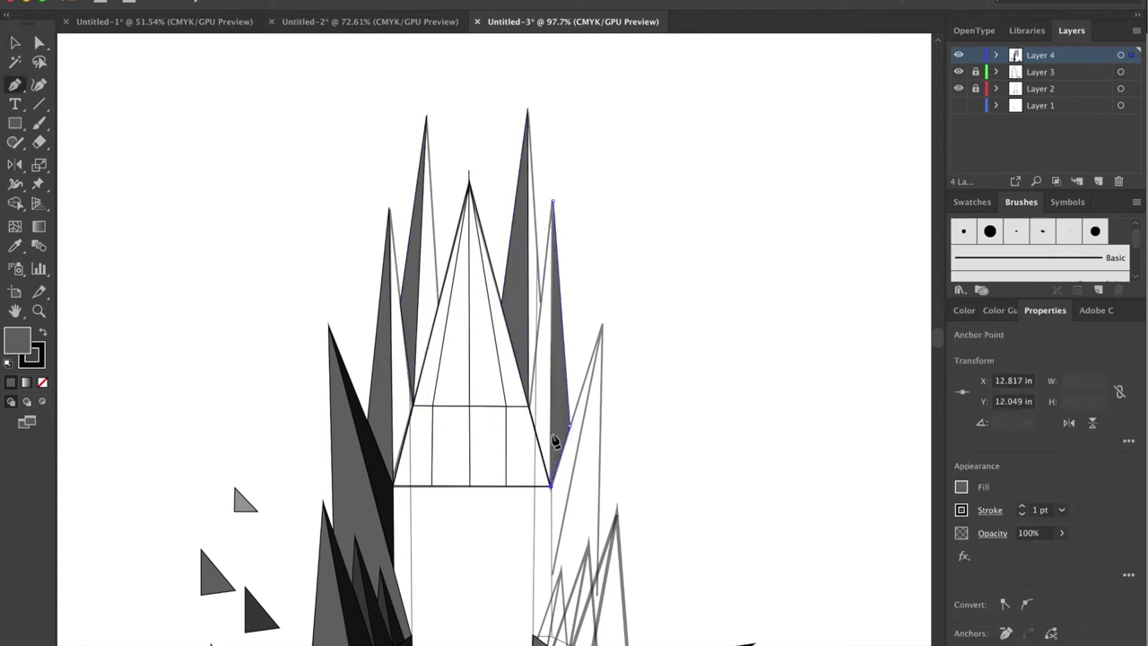
pyautogui.click(552, 202)
# Step: Add a black inner face on the left spike
pyautogui.click(391, 485)
pyautogui.click(389, 208)
pyautogui.press('i')
pyautogui.press('p')
pyautogui.click(432, 410)
# Step: Add a dark face on the right spire and shade the outer right spike black
pyautogui.click(441, 308)
pyautogui.click(426, 117)
pyautogui.click(527, 109)
pyautogui.click(529, 405)
pyautogui.click(541, 296)
pyautogui.click(564, 334)
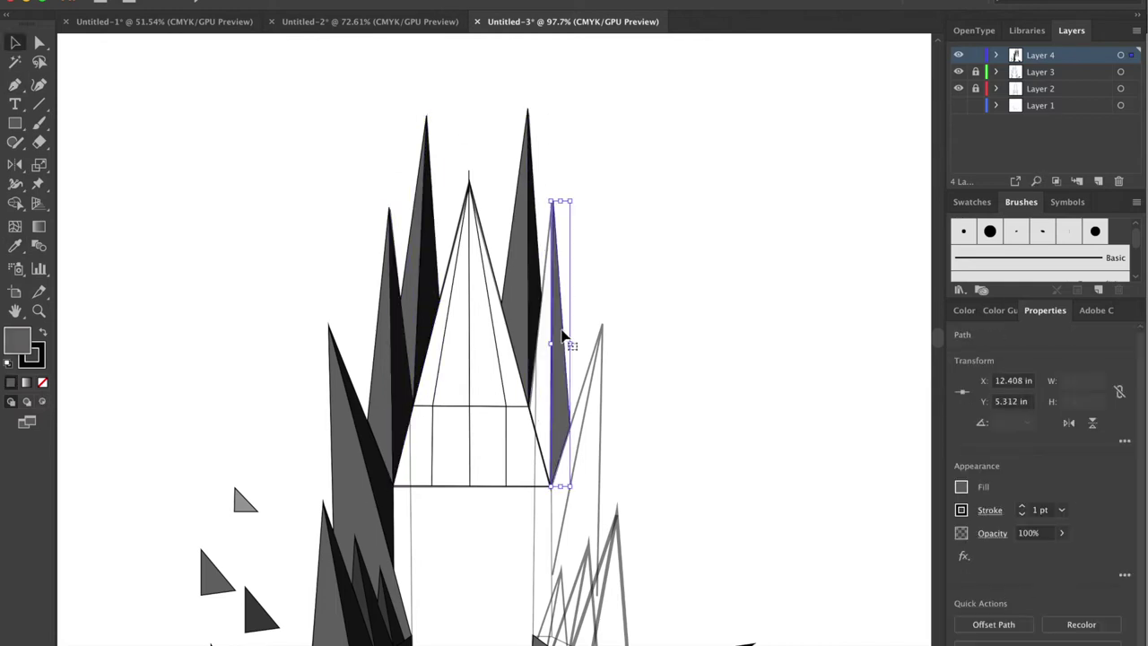
# Step: Add a black wedge on the far right spike and fit the artboard in the window
pyautogui.click(602, 325)
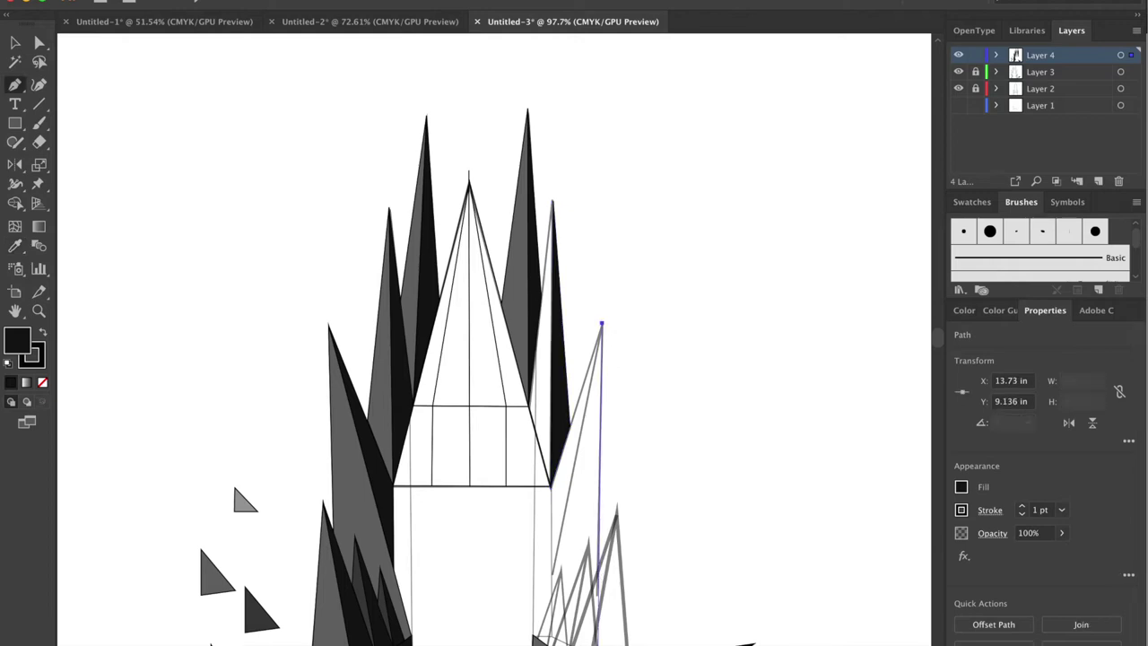
pyautogui.click(599, 642)
pyautogui.click(533, 638)
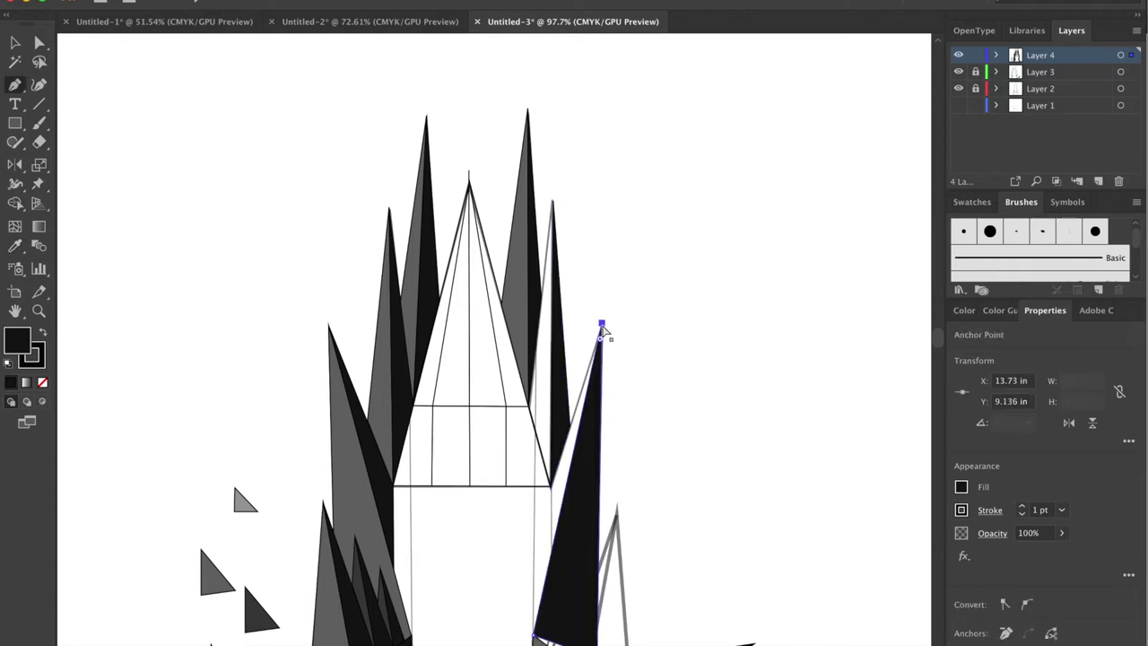
pyautogui.scroll(-3, 604, 367)
pyautogui.click(538, 295)
pyautogui.click(15, 42)
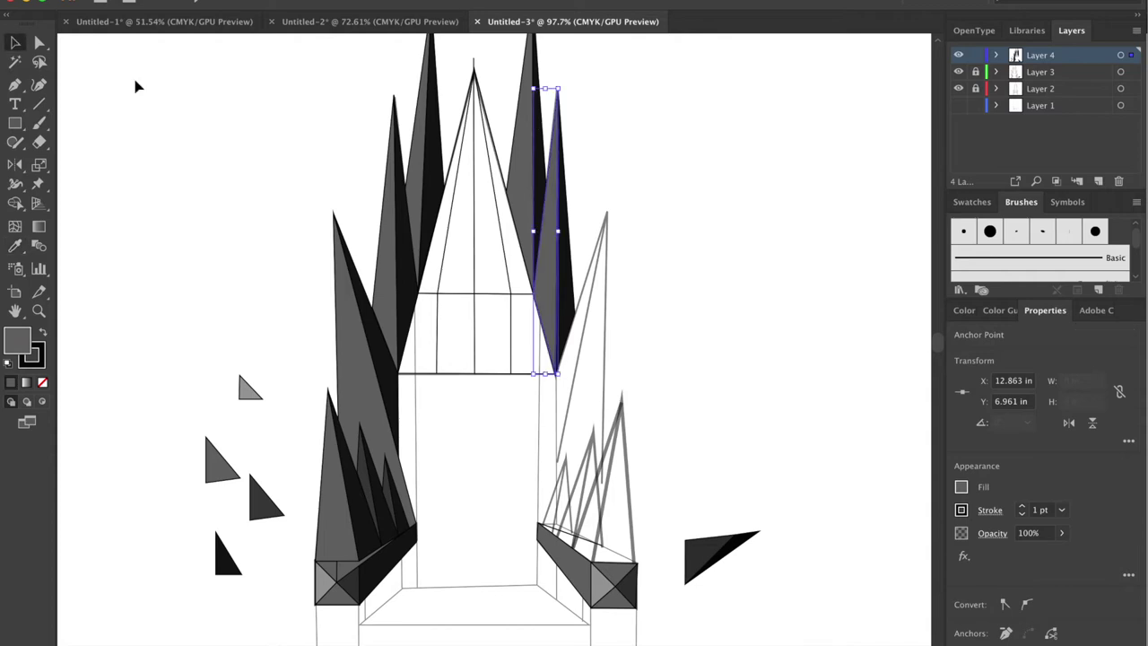
pyautogui.hotkey('ctrl', '0')
pyautogui.click(231, 188)
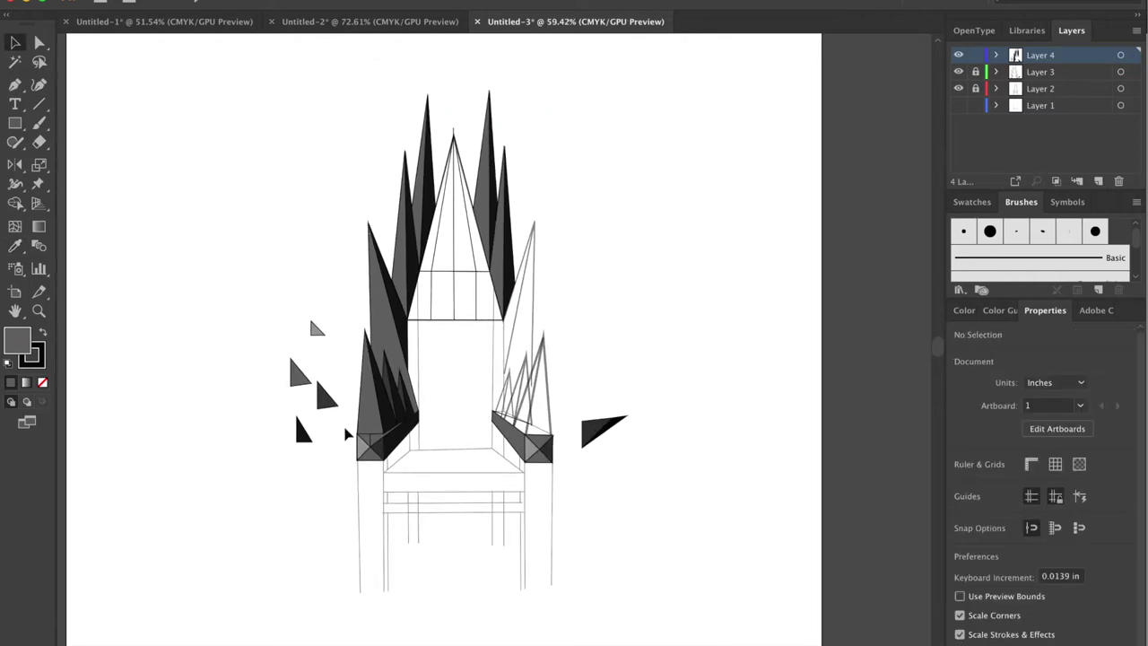
# Step: Trace the left half of the central spire as a triangle and fill it with a darker sampled grey
pyautogui.press('p')
pyautogui.scroll(2, 464, 368)
pyautogui.click(503, 235)
pyautogui.click(473, 420)
pyautogui.click(503, 420)
pyautogui.click(502, 235)
pyautogui.press('i')
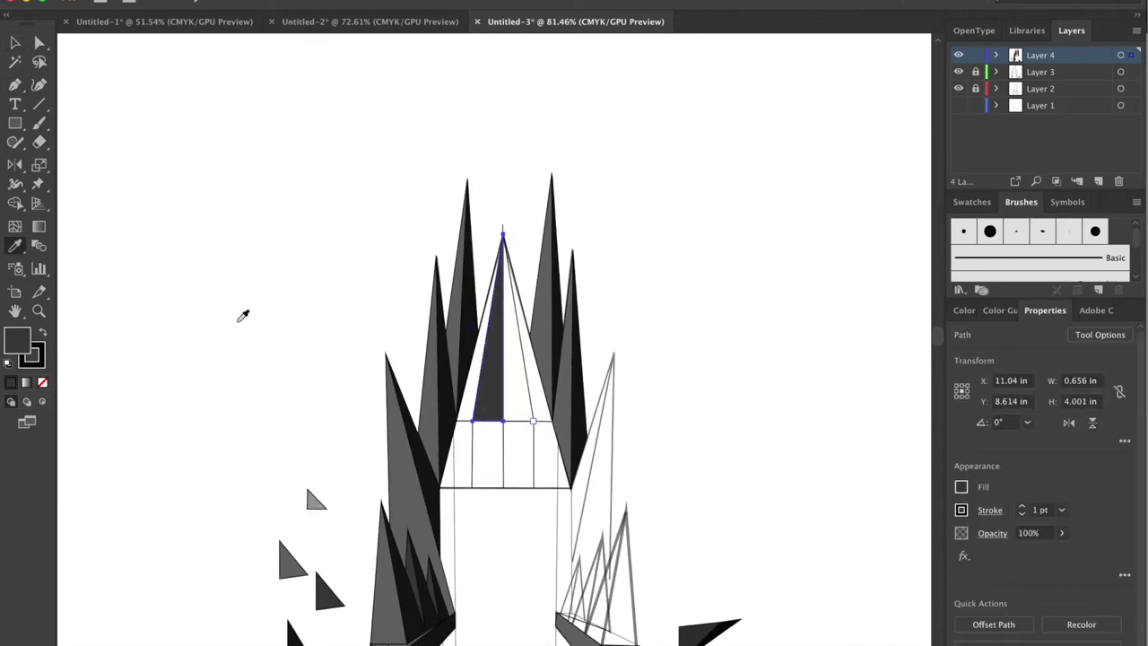
pyautogui.hotkey('ctrl', 'shift', 'a')
pyautogui.click(503, 235)
pyautogui.press('i')
pyautogui.click(439, 493)
# Step: Trace the right half of the central spire as a second triangle
pyautogui.press('p')
pyautogui.click(503, 235)
pyautogui.click(533, 420)
pyautogui.click(502, 420)
pyautogui.click(502, 235)
pyautogui.hotkey('ctrl', 'shift', 'a')
# Step: Draw another left spire triangle and give it a darker sampled fill
pyautogui.click(502, 235)
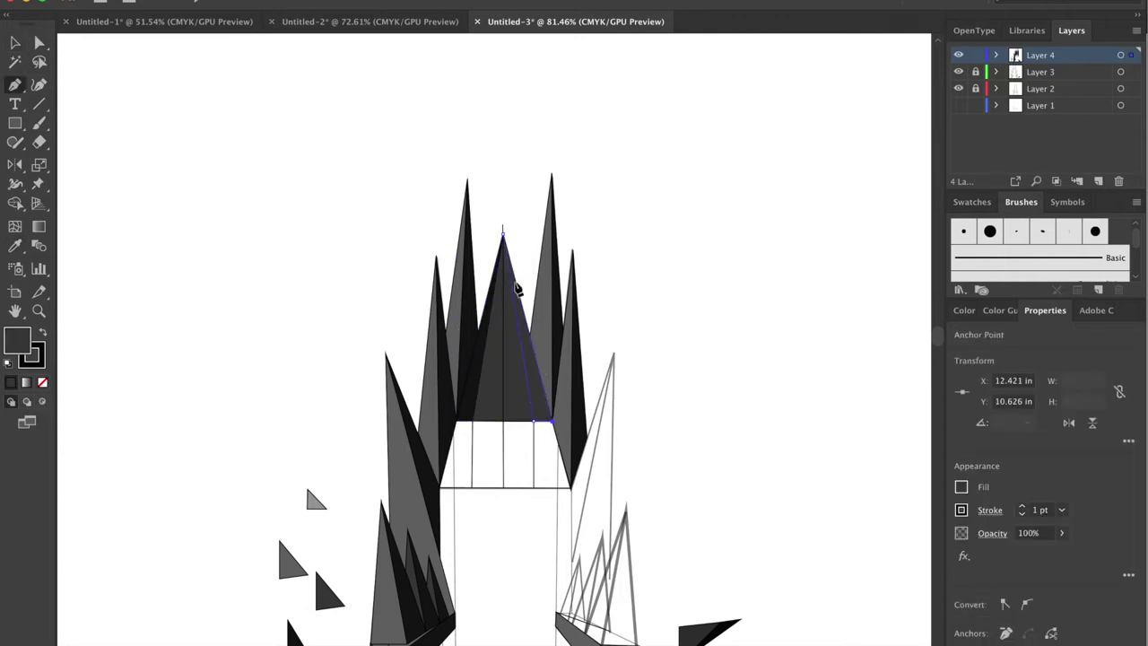
pyautogui.click(473, 420)
pyautogui.click(503, 235)
pyautogui.press('i')
pyautogui.click(331, 588)
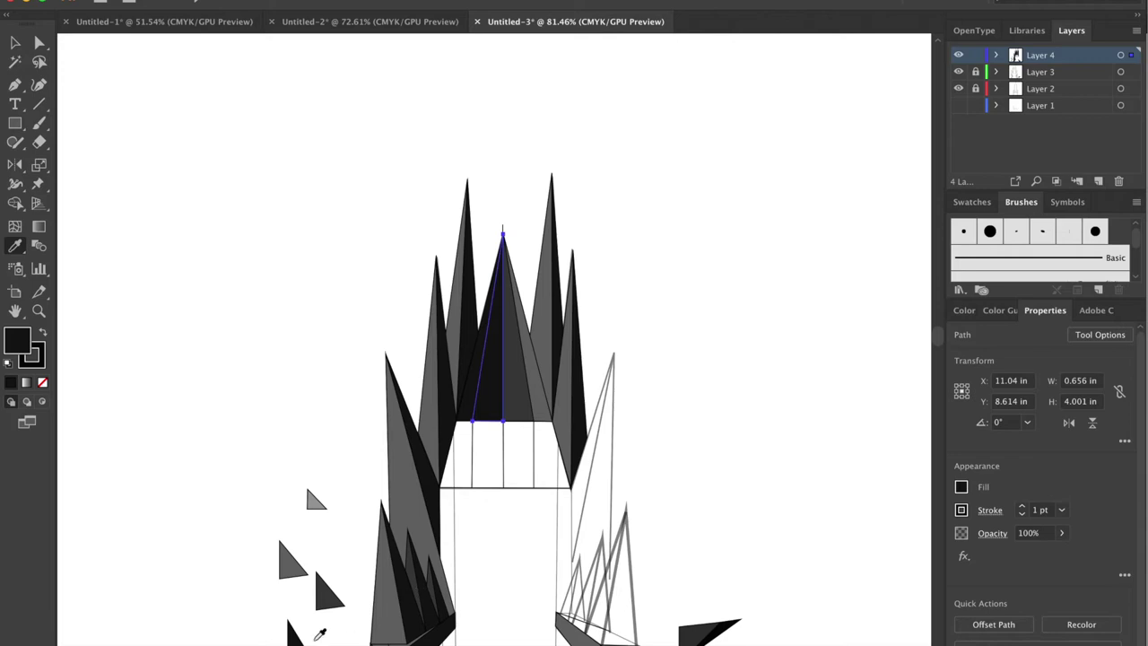
# Step: Adjust and confirm the fill colour in the fill colour settings
pyautogui.press('v')
pyautogui.click(684, 302)
pyautogui.doubleClick(16, 339)
pyautogui.click(812, 227)
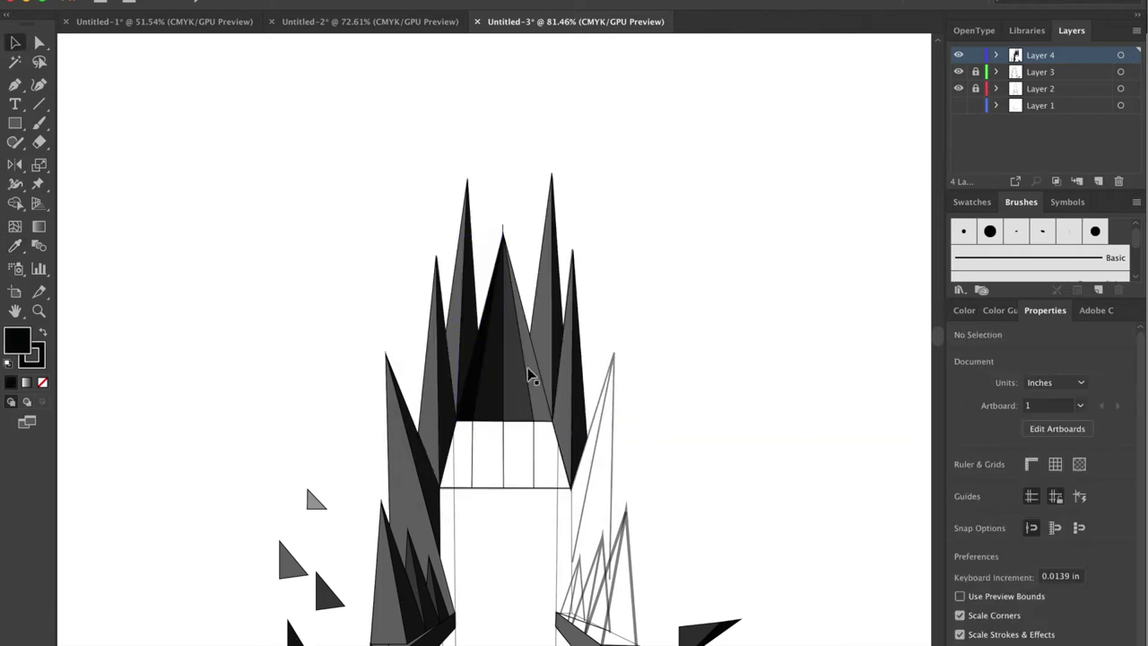
# Step: Draw a spike on the right armrest filled with dark grey
pyautogui.click(590, 372)
pyautogui.press('i')
pyautogui.click(356, 472)
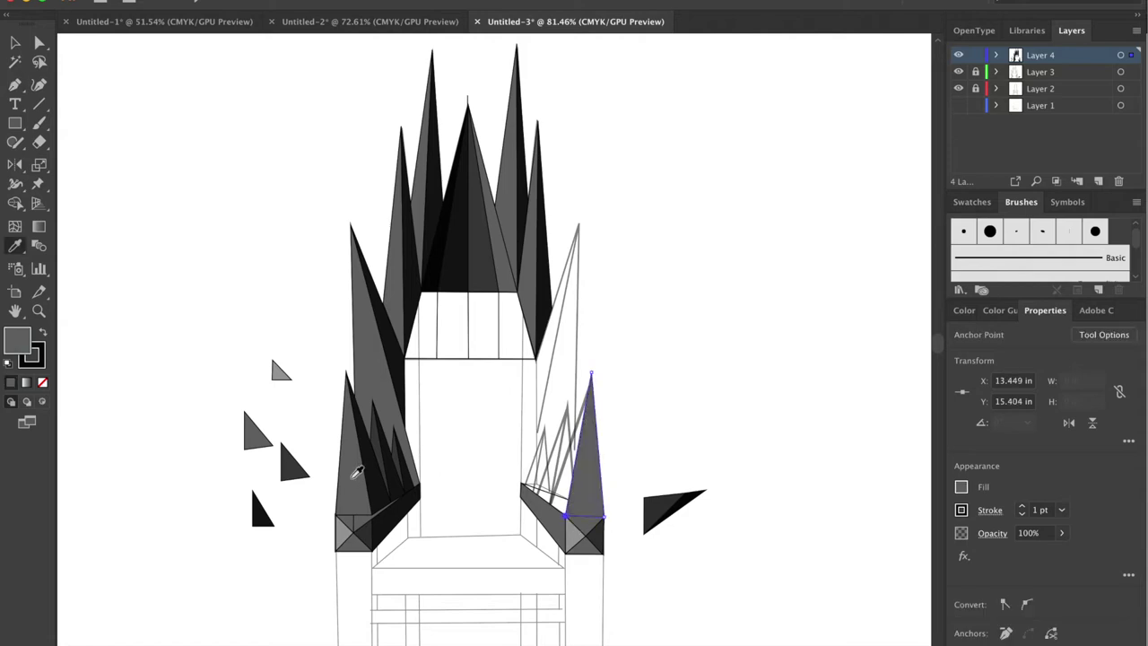
pyautogui.press('p')
pyautogui.click(550, 502)
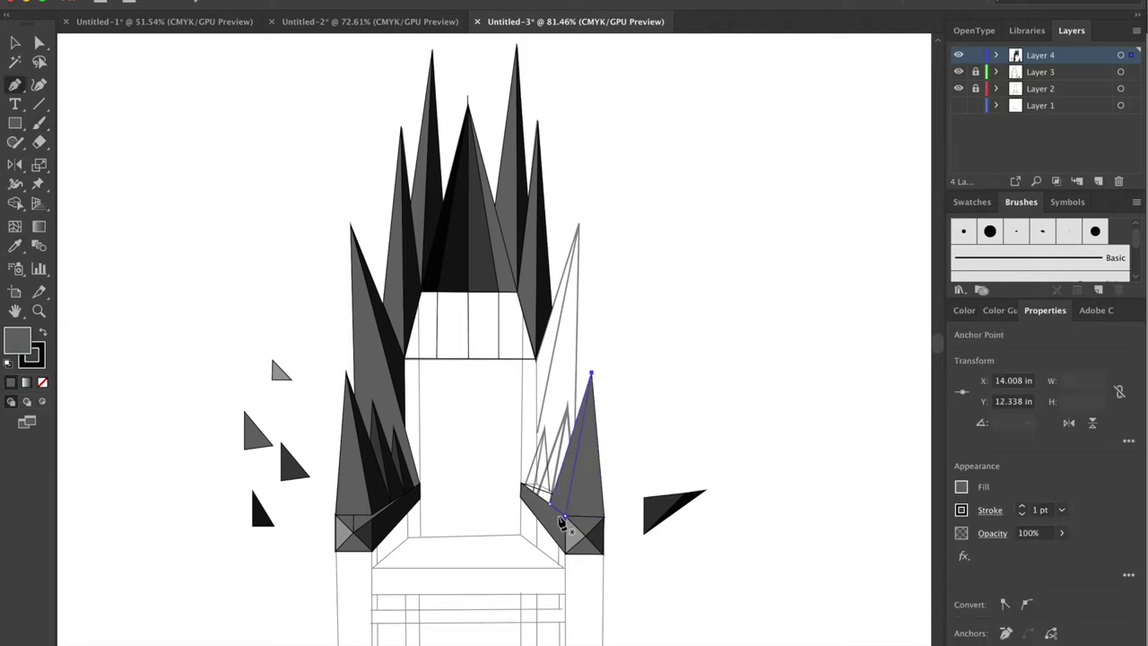
pyautogui.click(603, 480)
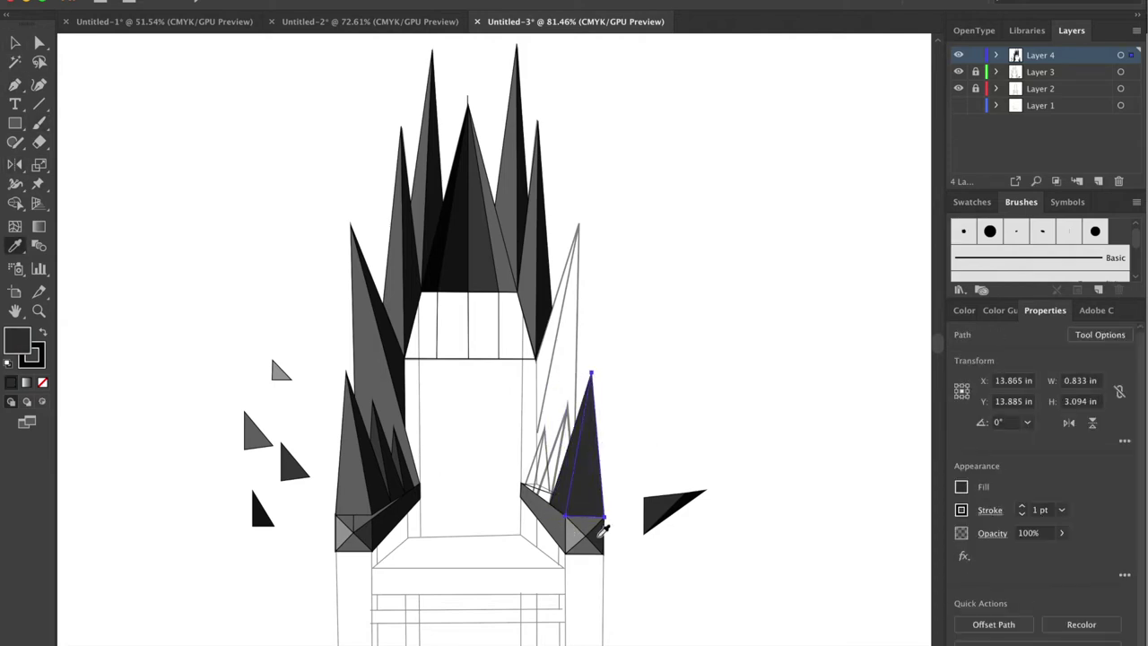
pyautogui.hotkey('ctrl', 'shift', 'a')
# Step: Add a thin spike beside the armrest spike with a medium grey fill
pyautogui.press('p')
pyautogui.click(566, 402)
pyautogui.click(550, 503)
pyautogui.press('i')
pyautogui.click(599, 483)
pyautogui.scroll(3, 546, 502)
pyautogui.press('p')
pyautogui.click(589, 447)
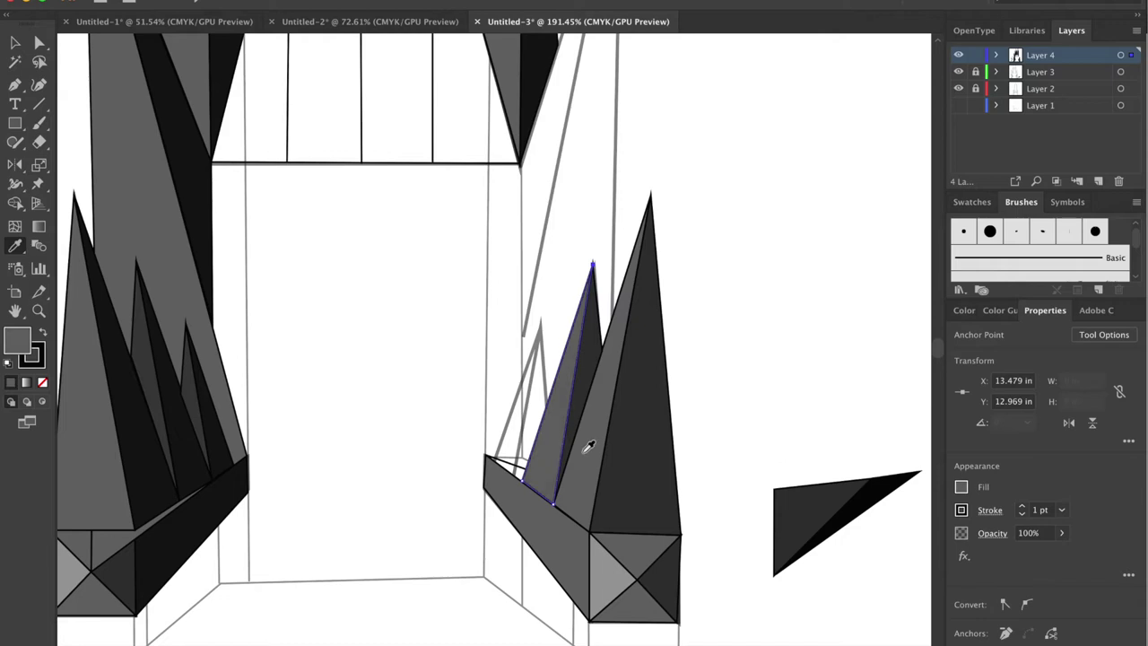
# Step: Draw another thin spike on the armrest, then zoom out to check it
pyautogui.press('p')
pyautogui.click(493, 457)
pyautogui.click(540, 315)
pyautogui.click(520, 477)
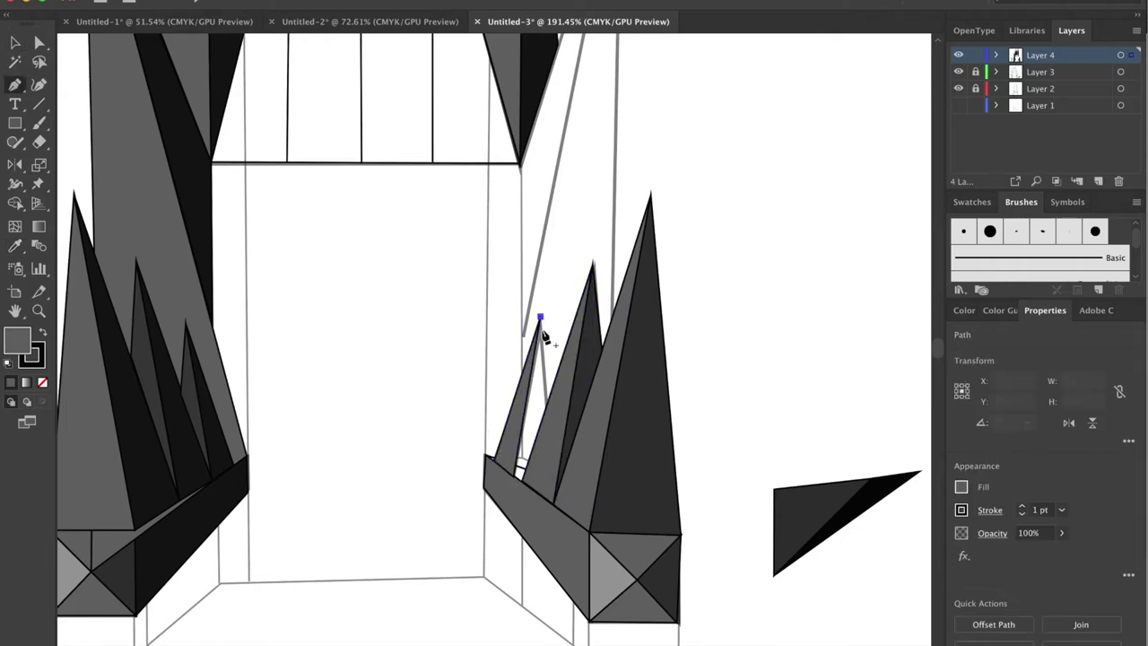
pyautogui.press('v')
pyautogui.hotkey('ctrl', 'shift', 'a')
pyautogui.scroll(-3, 788, 528)
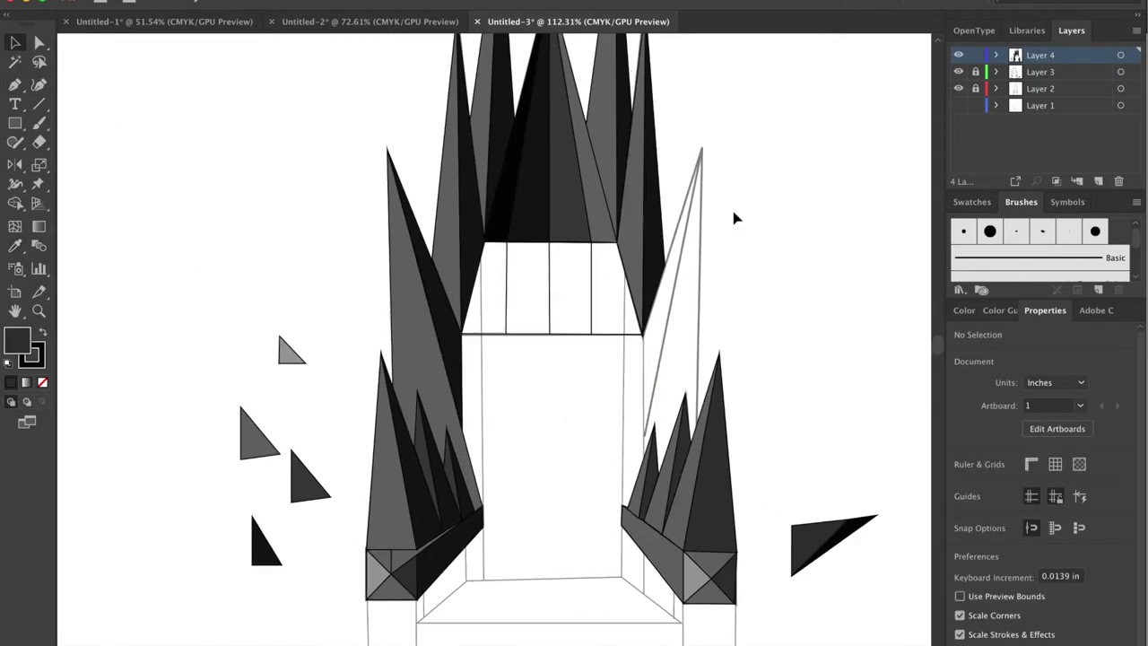
# Step: Draw a tall spike on the right of the throne back and fill it with sampled grey
pyautogui.press('p')
pyautogui.click(701, 148)
pyautogui.click(705, 547)
pyautogui.click(624, 508)
pyautogui.scroll(2, 641, 510)
pyautogui.click(692, 192)
pyautogui.scroll(2, 425, 384)
pyautogui.press('i')
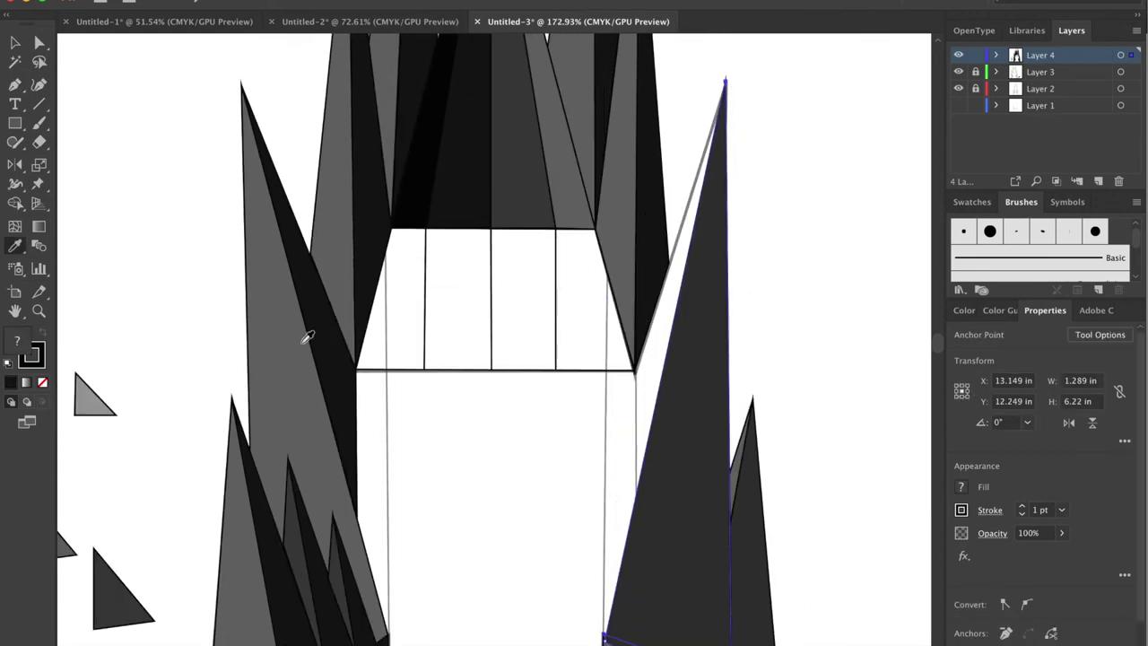
pyautogui.click(294, 335)
pyautogui.click(756, 520)
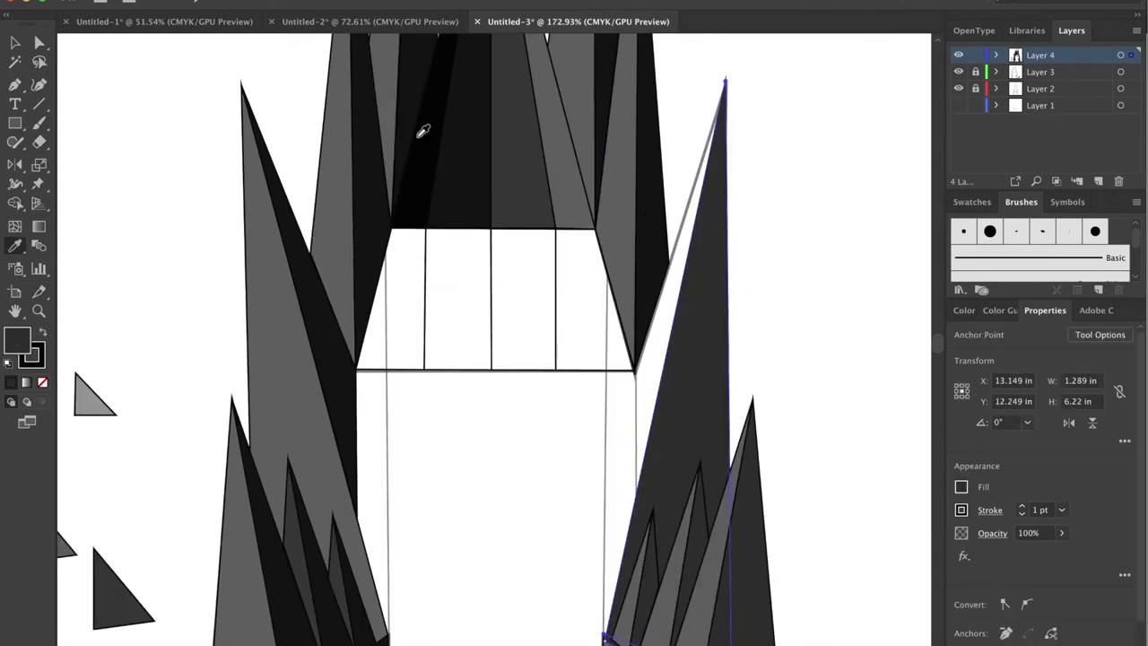
pyautogui.press('v')
pyautogui.scroll(-1, 736, 338)
# Step: Adjust anchor points on the left spike and select the right spike paths
pyautogui.press('a')
pyautogui.click(810, 449)
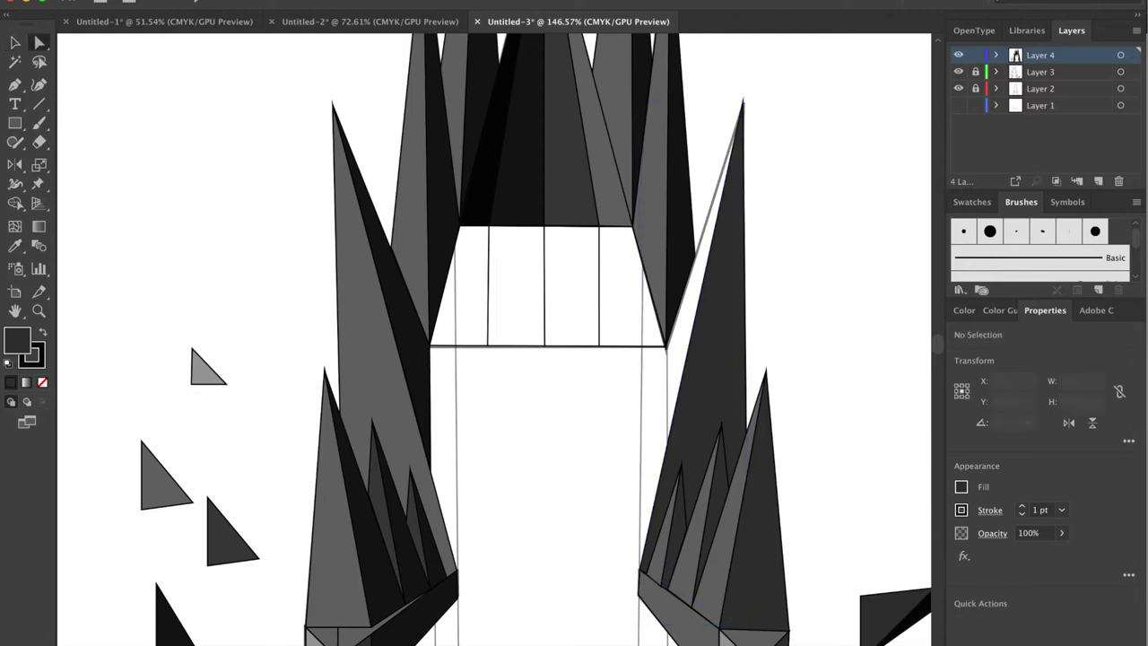
pyautogui.click(343, 643)
pyautogui.scroll(-2, 741, 569)
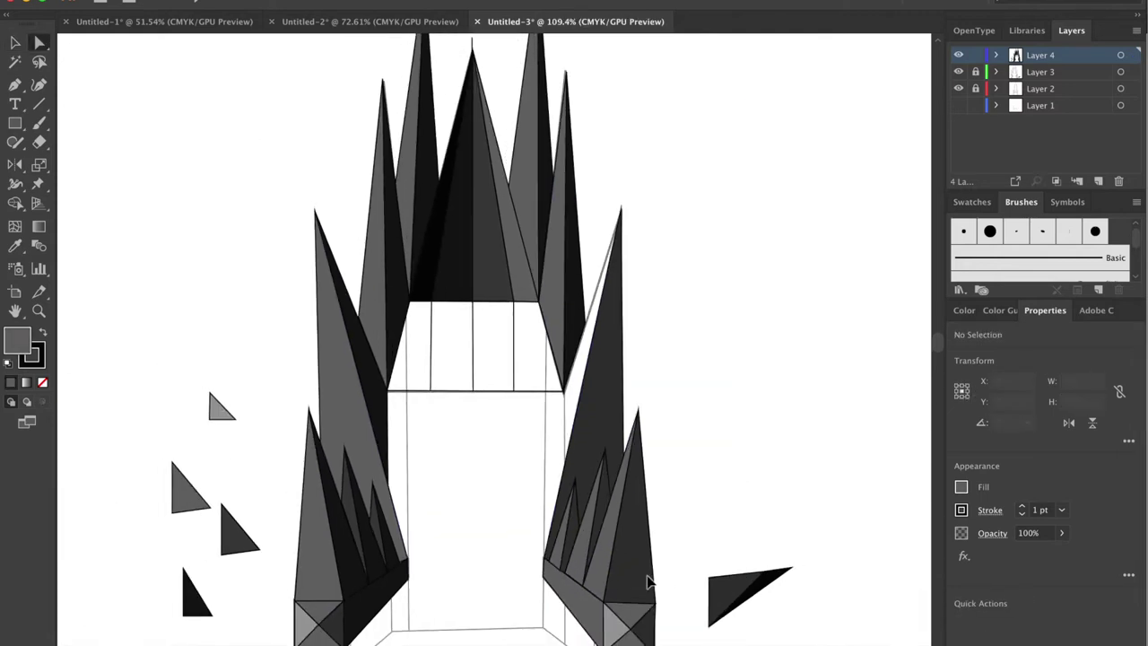
pyautogui.press('v')
pyautogui.click(633, 503)
pyautogui.scroll(-1, 392, 371)
pyautogui.click(617, 558)
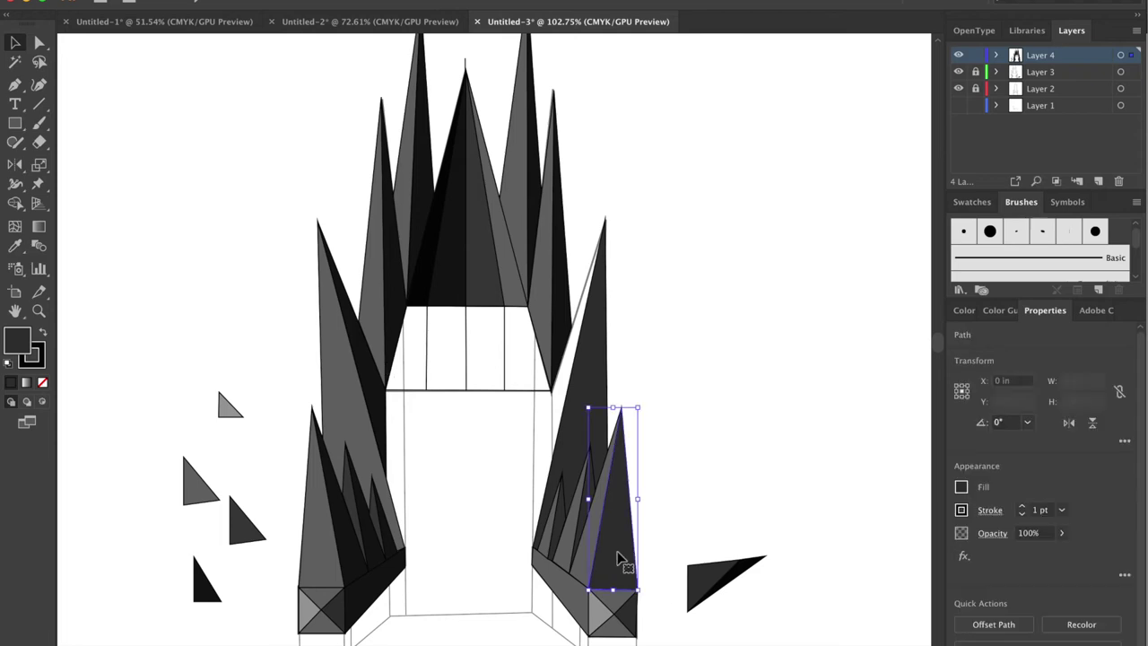
# Step: Recolour the thin right spikes with sampled grey and dark fills
pyautogui.press('i')
pyautogui.click(589, 508)
pyautogui.keyDown('ctrl'); pyautogui.click(600, 538); pyautogui.keyUp('ctrl')
pyautogui.scroll(3, 599, 539)
pyautogui.keyDown('ctrl'); pyautogui.click(547, 403); pyautogui.keyUp('ctrl')
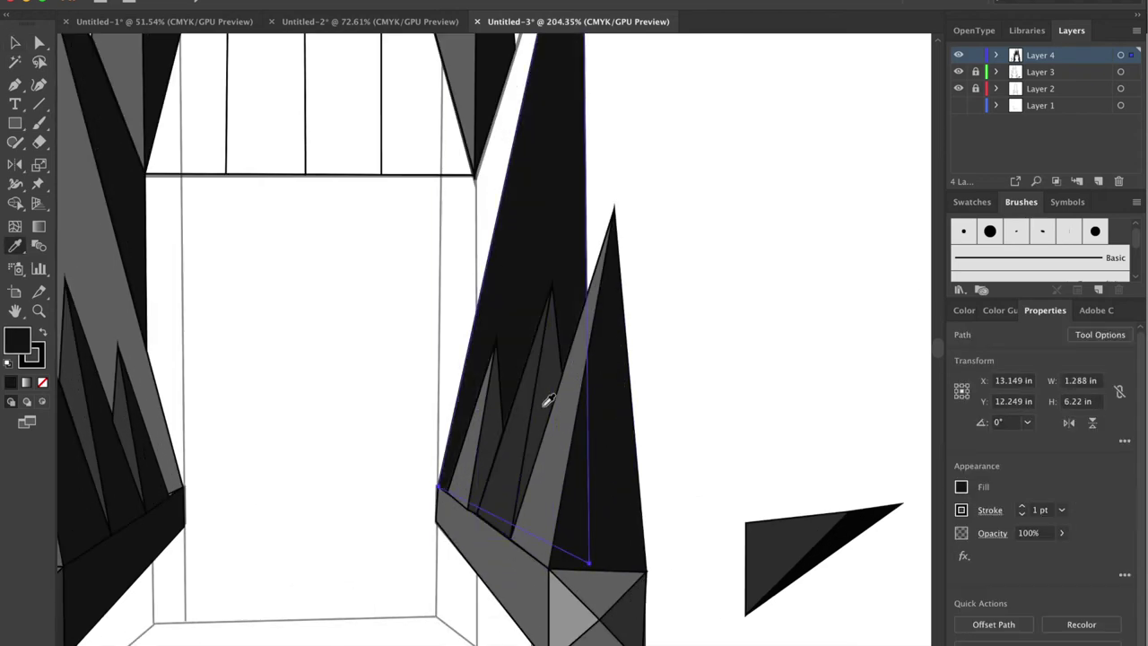
pyautogui.keyDown('ctrl'); pyautogui.click(495, 418); pyautogui.keyUp('ctrl')
pyautogui.scroll(-3, 538, 476)
pyautogui.scroll(-1, 675, 329)
# Step: Select the tall right spike to check it, then clear the selection
pyautogui.keyDown('ctrl'); pyautogui.click(126, 141); pyautogui.keyUp('ctrl')
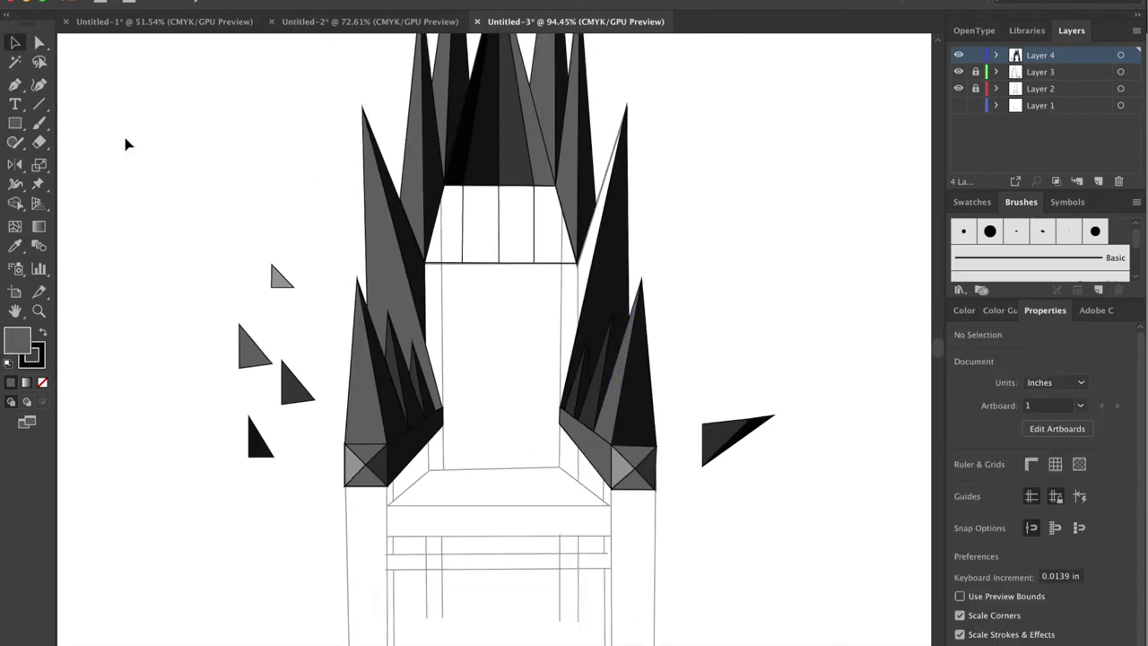
pyautogui.scroll(-1, 810, 218)
pyautogui.keyDown('ctrl'); pyautogui.click(604, 388); pyautogui.keyUp('ctrl')
pyautogui.press('v')
pyautogui.hotkey('ctrl', 'shift', 'a')
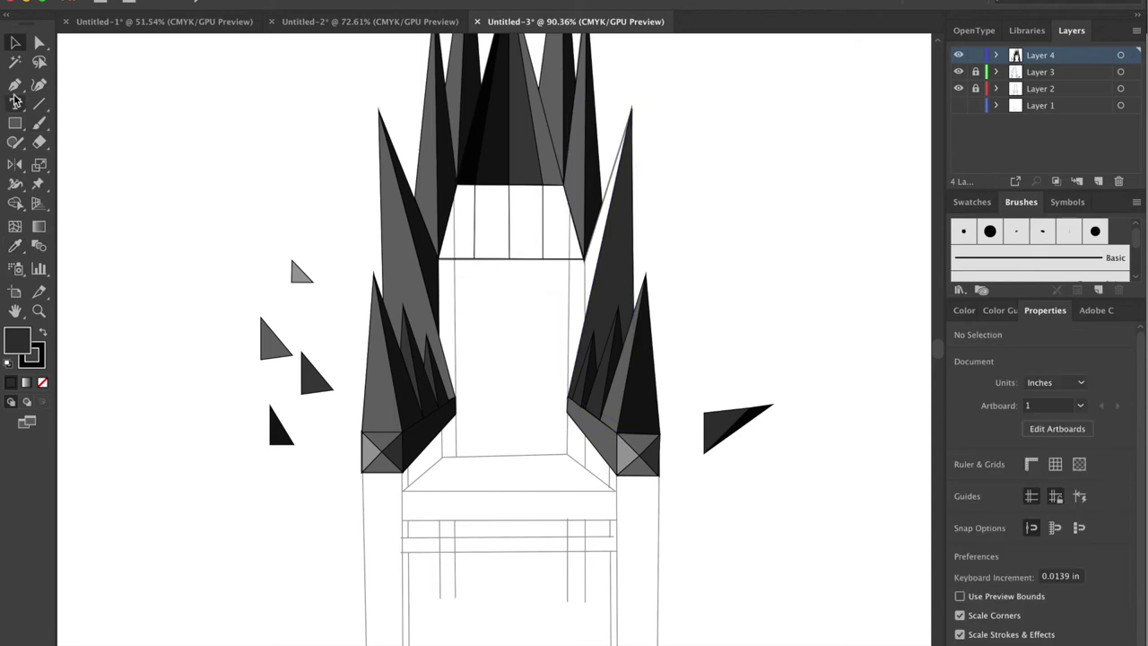
# Step: Draw another tall spike outline on the right side with the Pen tool
pyautogui.click(14, 85)
pyautogui.click(583, 259)
pyautogui.click(566, 399)
pyautogui.click(634, 430)
pyautogui.click(631, 108)
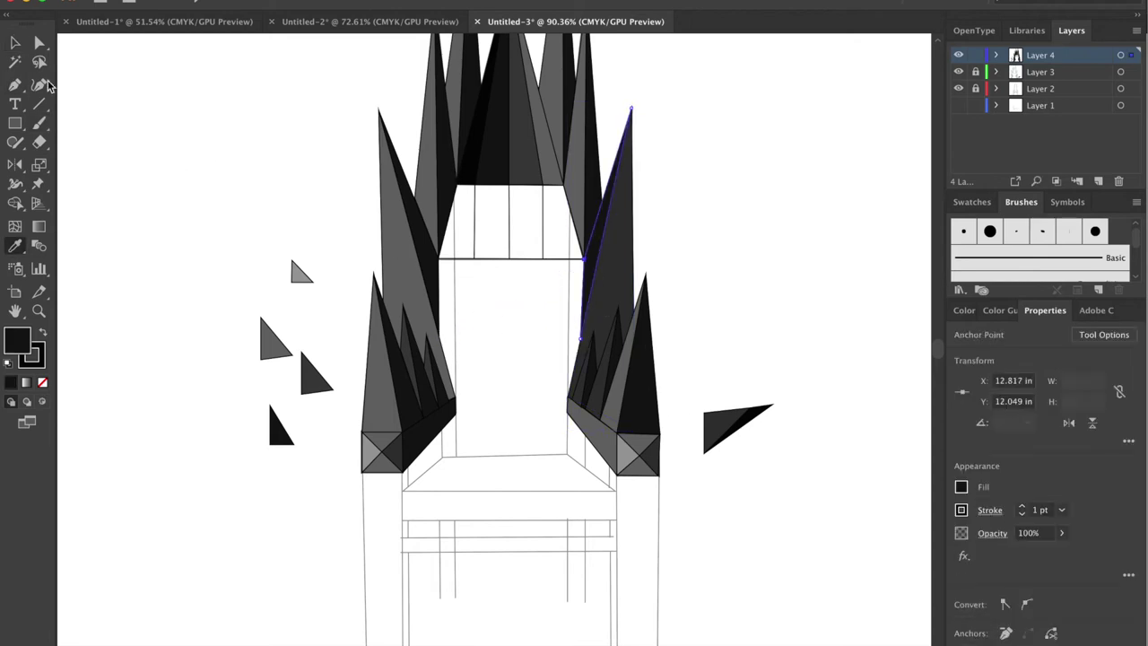
pyautogui.click(14, 43)
pyautogui.hotkey('ctrl', 'shift', 'a')
# Step: Adjust an anchor on the new spike and begin tracing a box over the left front leg
pyautogui.click(592, 208)
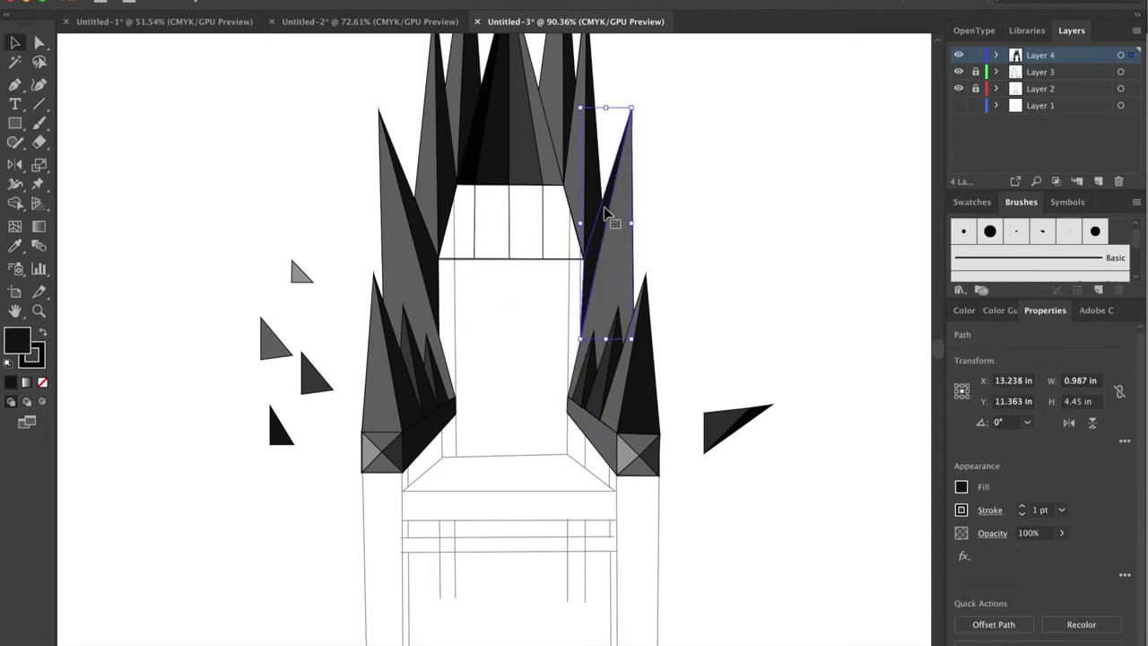
pyautogui.press('a')
pyautogui.click(599, 205)
pyautogui.click(697, 205)
pyautogui.scroll(-3, 697, 205)
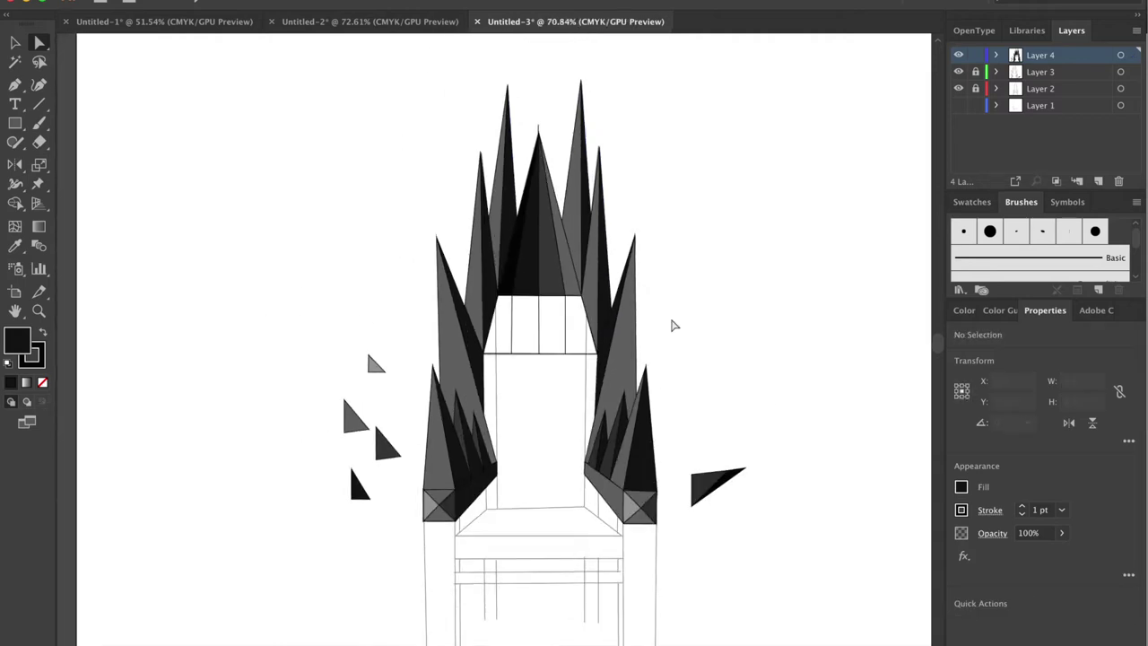
pyautogui.scroll(3, 673, 326)
pyautogui.scroll(-5, 395, 585)
pyautogui.click(359, 346)
# Step: Finish the unfilled rectangular outline of the front leg under the left armrest
pyautogui.click(360, 544)
pyautogui.click(400, 545)
pyautogui.click(400, 346)
pyautogui.press('/')
pyautogui.click(360, 347)
pyautogui.hotkey('ctrl', 'shift', 'a')
# Step: Draw an hourglass path across the leg and fill its upper triangle grey
pyautogui.click(361, 346)
pyautogui.click(401, 544)
pyautogui.click(360, 545)
pyautogui.click(400, 346)
pyautogui.click(361, 346)
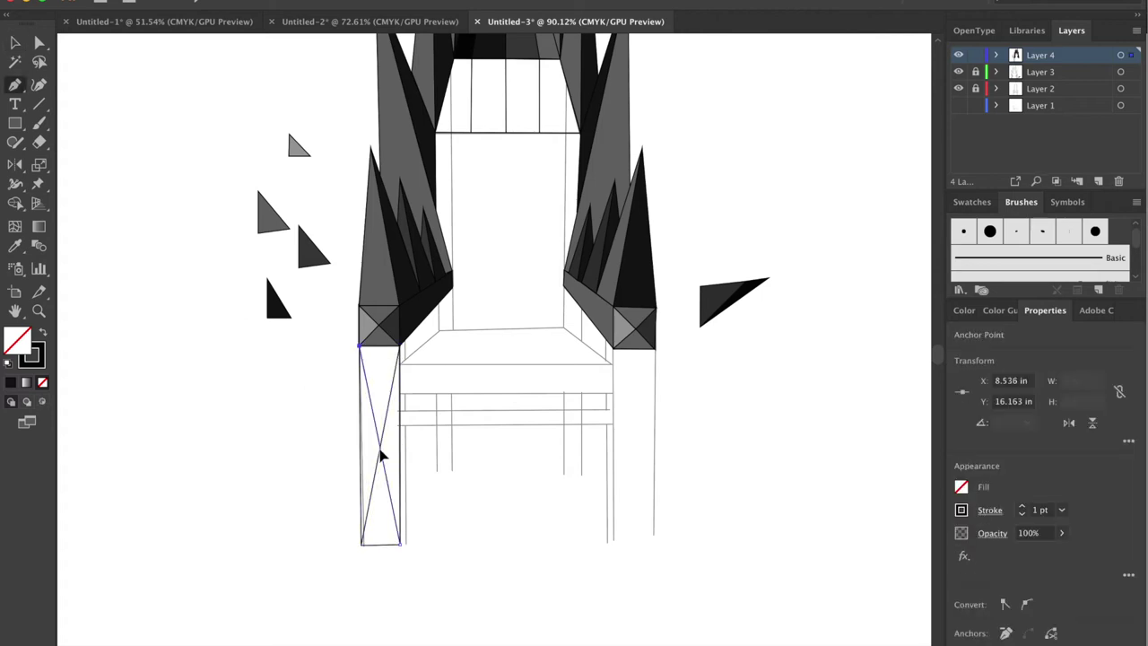
pyautogui.press('i')
pyautogui.click(361, 341)
# Step: Reshape the leg's lower triangle and move it back into the leg
pyautogui.hotkey('ctrl', 'shift', 'a')
pyautogui.press('p')
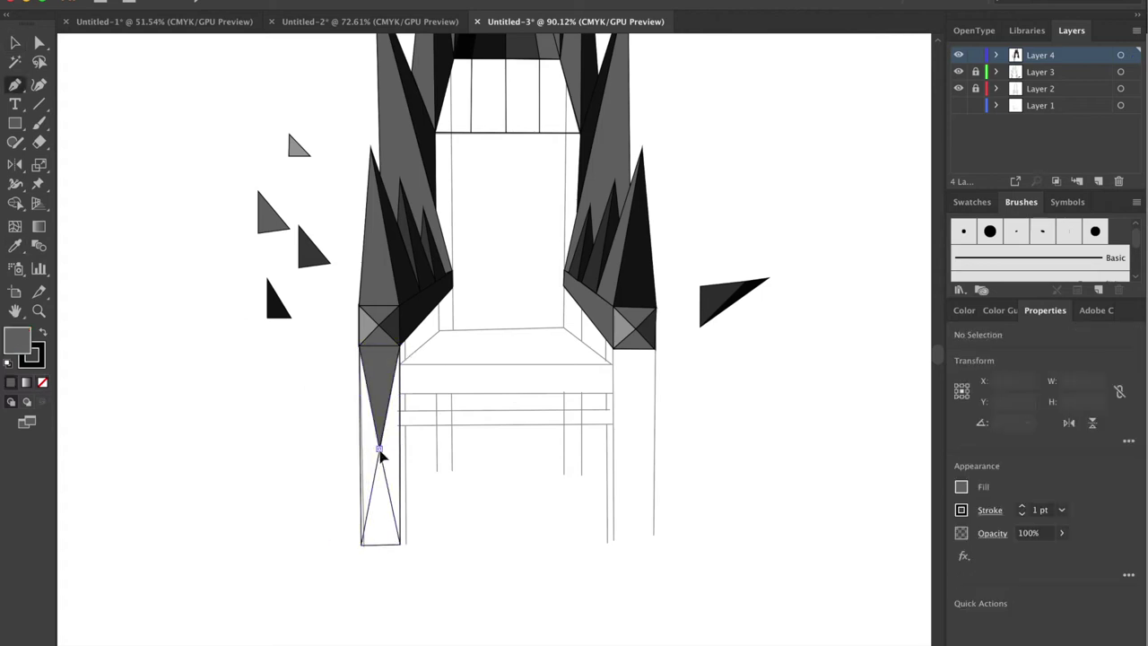
pyautogui.click(400, 544)
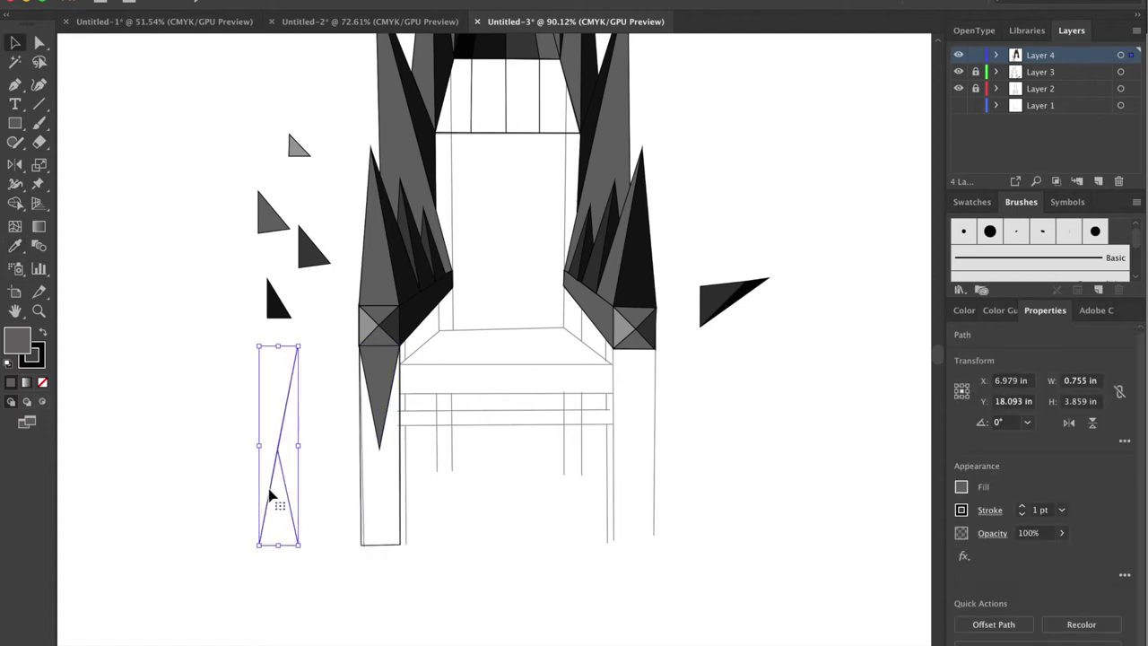
pyautogui.moveTo(290, 397); pyautogui.dragTo(274, 494)
pyautogui.click(292, 576)
pyautogui.click(255, 577)
pyautogui.moveTo(383, 481); pyautogui.dragTo(382, 485)
pyautogui.hotkey('ctrl', 'shift', 'a')
# Step: Draw a left and a right triangle meeting at the leg's middle
pyautogui.press('p')
pyautogui.scroll(5, 246, 493)
pyautogui.click(515, 613)
pyautogui.click(558, 390)
pyautogui.click(514, 153)
pyautogui.click(606, 613)
pyautogui.click(558, 390)
pyautogui.click(606, 154)
# Step: Fill the right triangle dark and select all the finished leg pieces
pyautogui.press('i')
pyautogui.click(604, 108)
pyautogui.press('v')
pyautogui.click(566, 230)
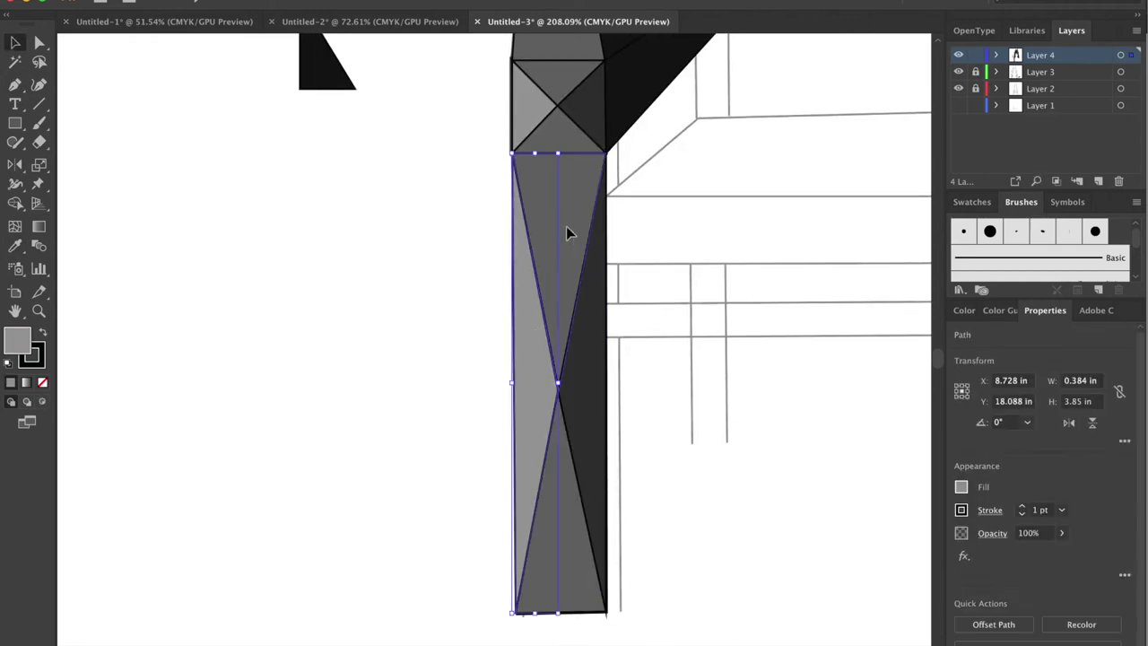
# Step: Copy the faceted leg and place the copy under the right armrest
pyautogui.hotkey('ctrl', 'c')
pyautogui.hscroll(10, 566, 231)
pyautogui.hotkey('ctrl', 'v')
pyautogui.moveTo(605, 165); pyautogui.dragTo(607, 166)
# Step: Adjust the right leg copy's top and bottom anchor points
pyautogui.press('a')
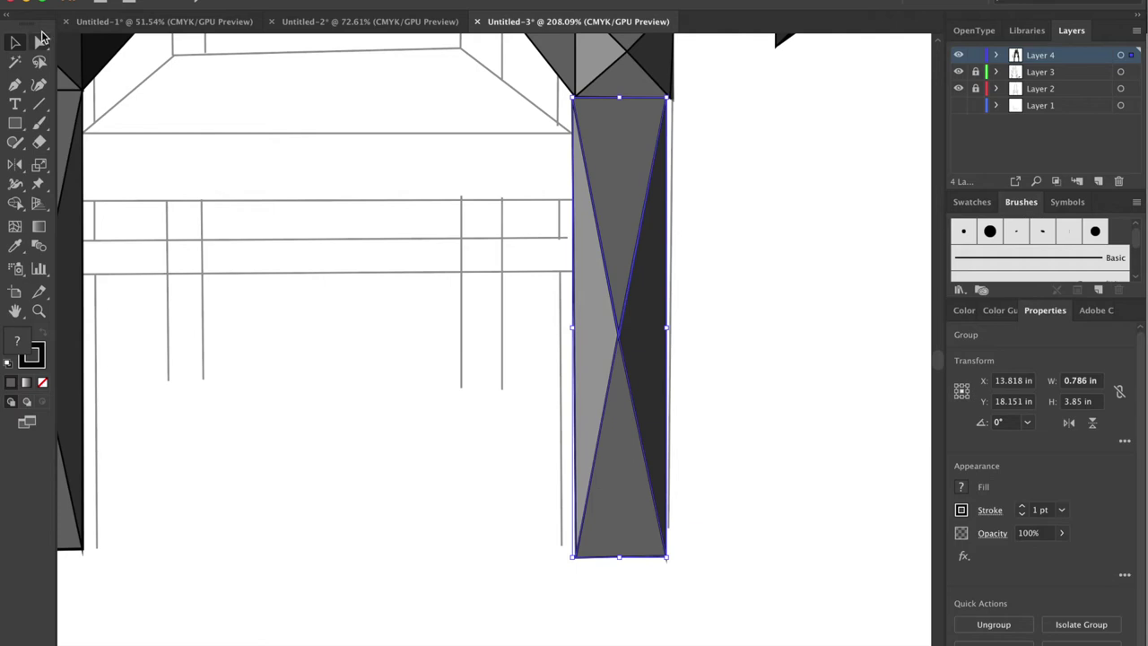
pyautogui.click(671, 99)
pyautogui.click(669, 556)
pyautogui.click(699, 539)
pyautogui.scroll(-2, 700, 539)
pyautogui.click(729, 90)
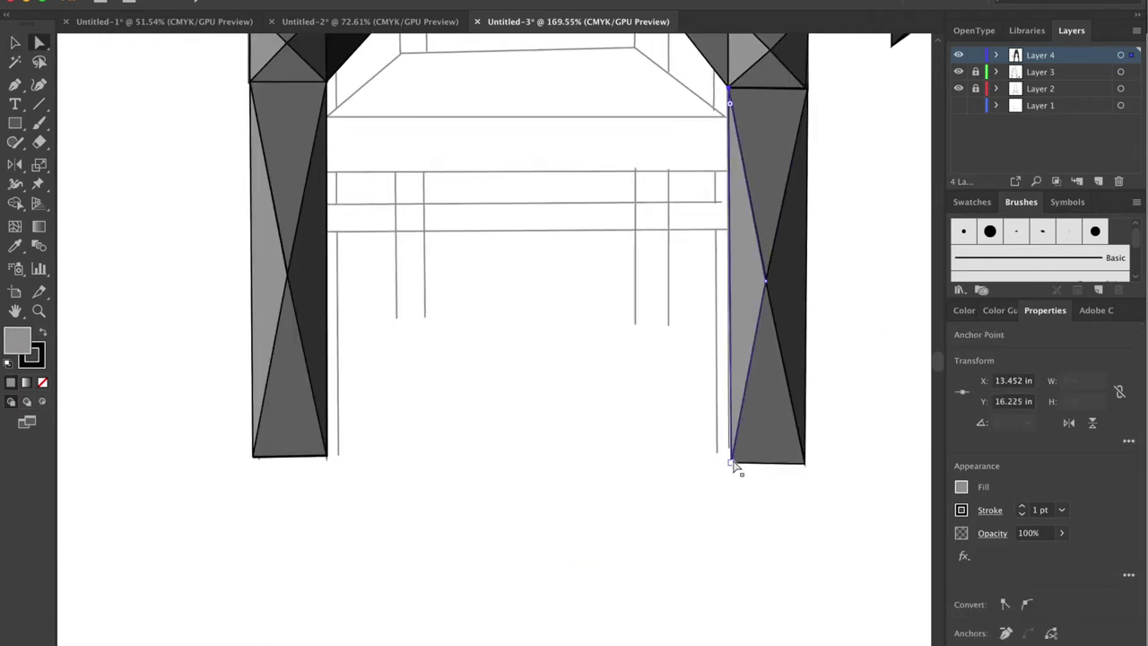
# Step: Check the left leg's light and dark faces and their anchors
pyautogui.click(269, 431)
pyautogui.click(252, 83)
pyautogui.click(329, 464)
pyautogui.click(329, 456)
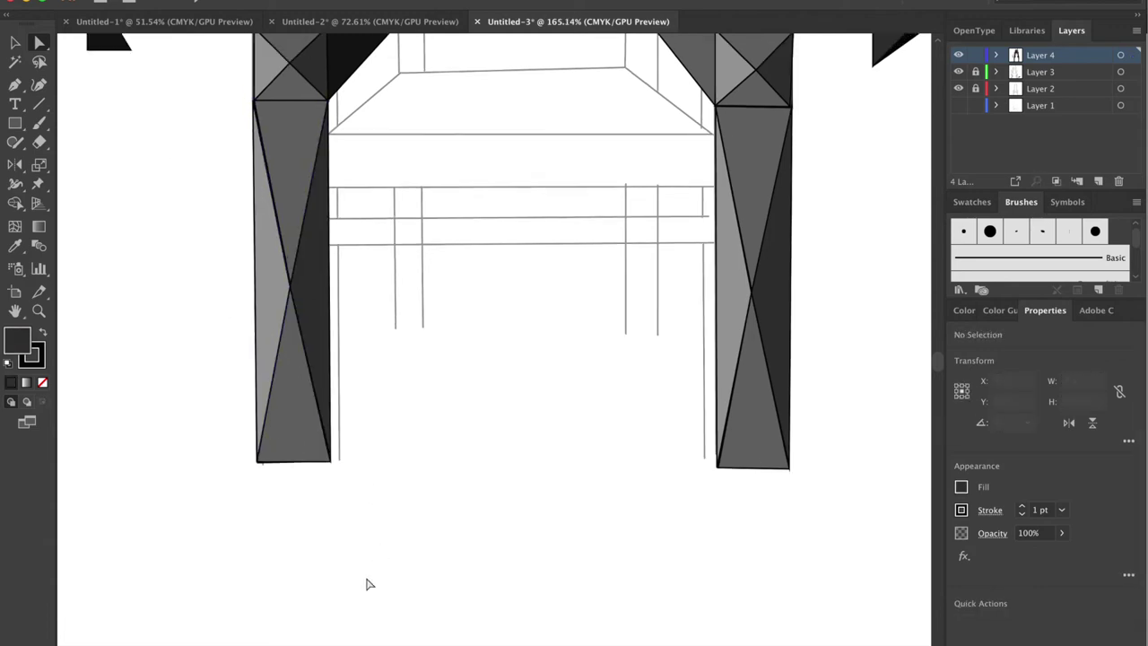
pyautogui.scroll(-2, 367, 583)
pyautogui.click(365, 598)
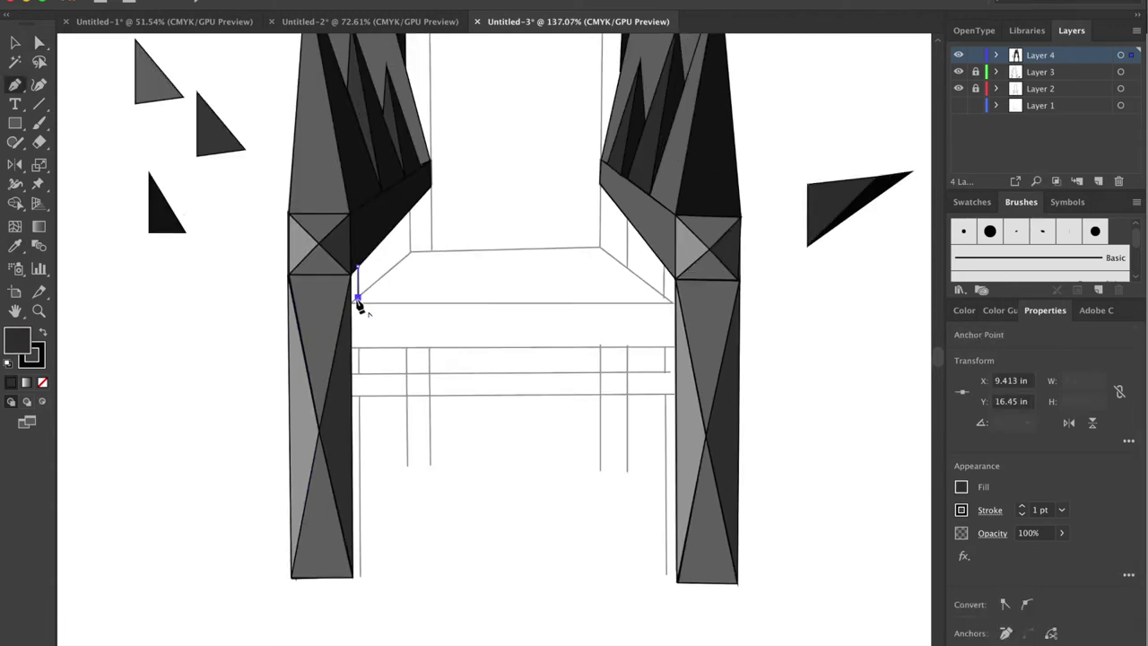
# Step: Shape a small filled side strip beside the left leg down to the rail line
pyautogui.keyDown('ctrl'); pyautogui.click(146, 341); pyautogui.keyUp('ctrl')
pyautogui.click(351, 373)
pyautogui.click(351, 348)
pyautogui.scroll(4, 361, 350)
pyautogui.click(40, 42)
pyautogui.click(337, 346)
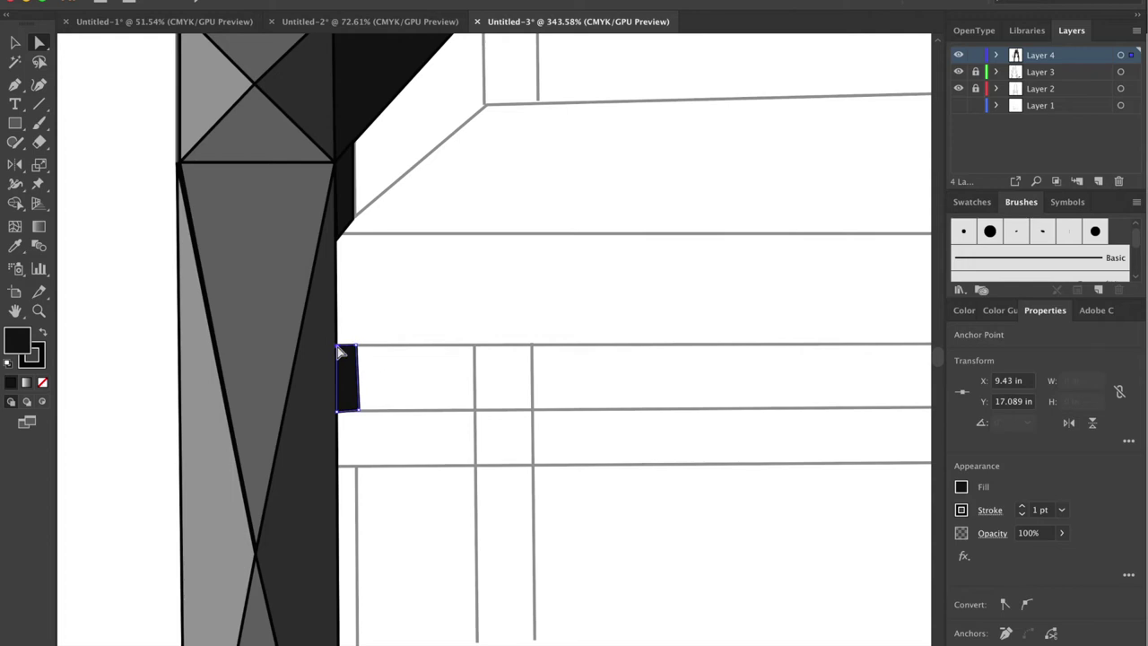
pyautogui.click(339, 470)
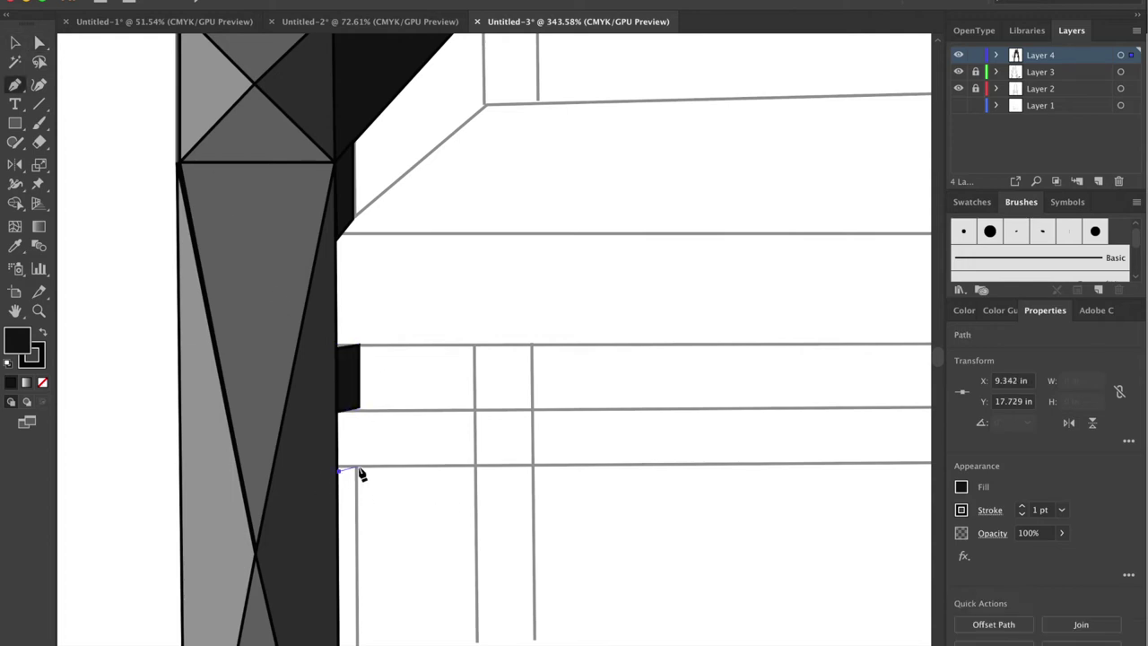
pyautogui.scroll(-5, 358, 474)
pyautogui.click(360, 525)
pyautogui.press('v')
pyautogui.click(132, 108)
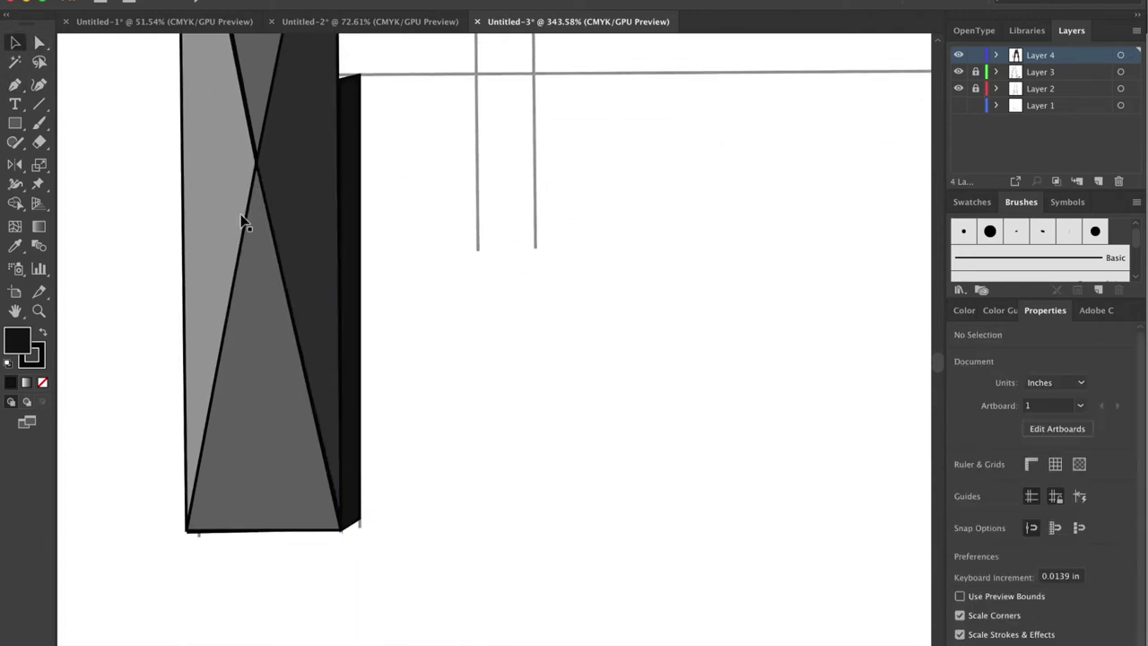
# Step: Draw the black trapezoid seat top across the throne
pyautogui.scroll(4, 236, 238)
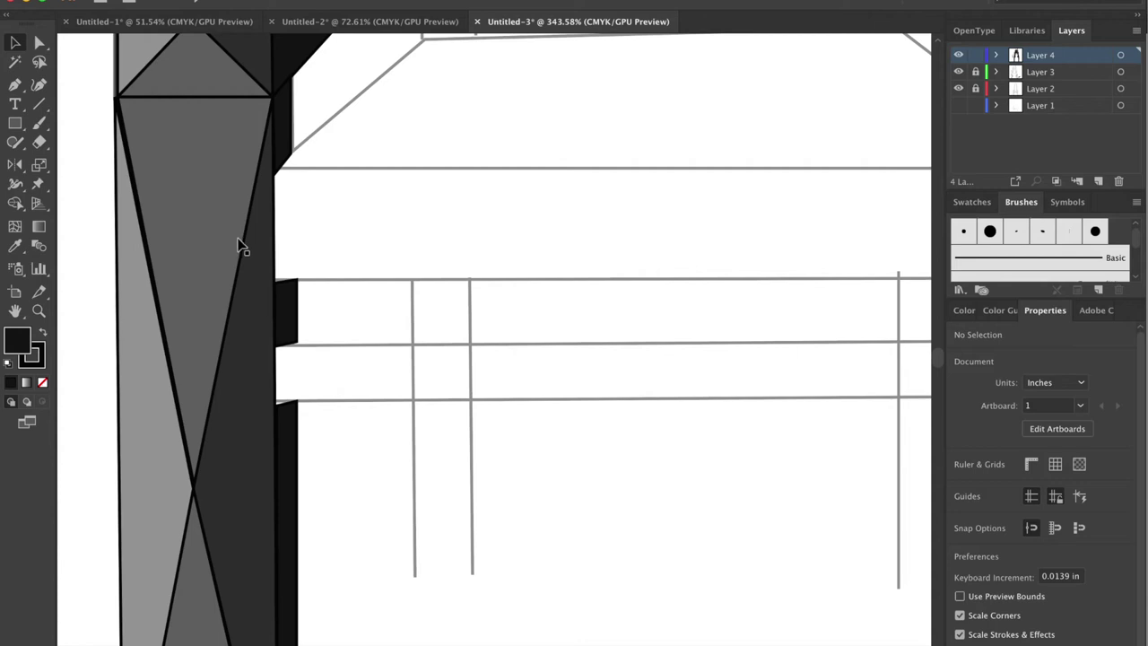
pyautogui.scroll(5, 236, 246)
pyautogui.press('p')
pyautogui.click(227, 462)
pyautogui.click(377, 330)
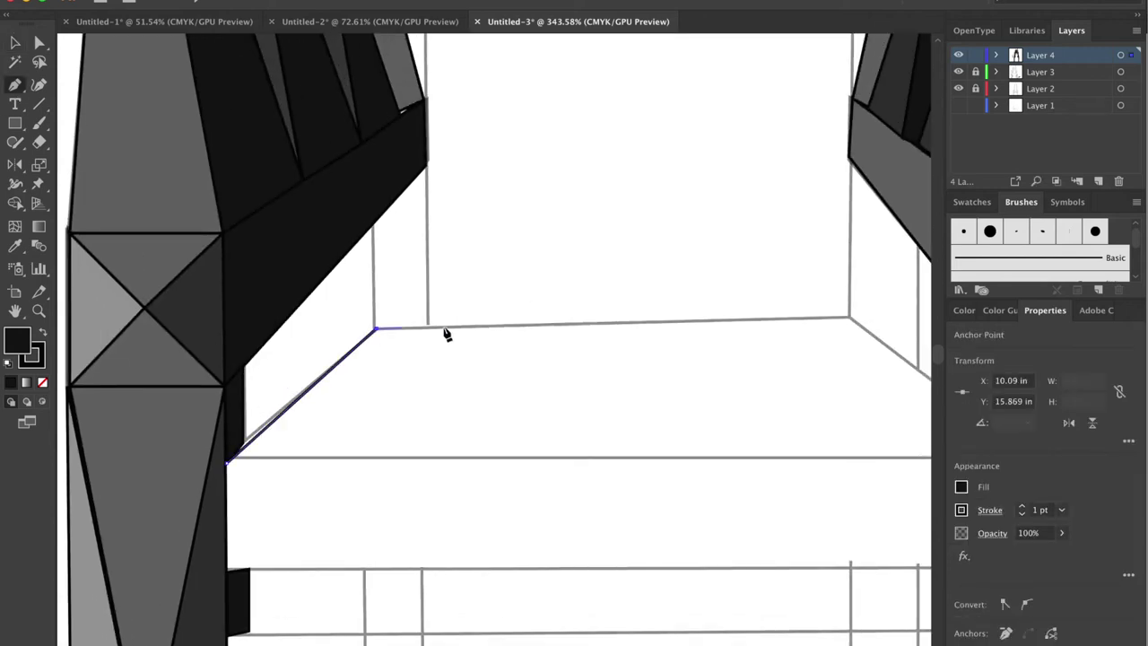
pyautogui.click(850, 319)
pyautogui.hscroll(3, 628, 323)
pyautogui.scroll(-2, 502, 358)
pyautogui.click(809, 419)
# Step: Add a grey rectangular front rail below the seat top
pyautogui.click(197, 422)
pyautogui.click(198, 505)
pyautogui.click(810, 505)
pyautogui.click(810, 420)
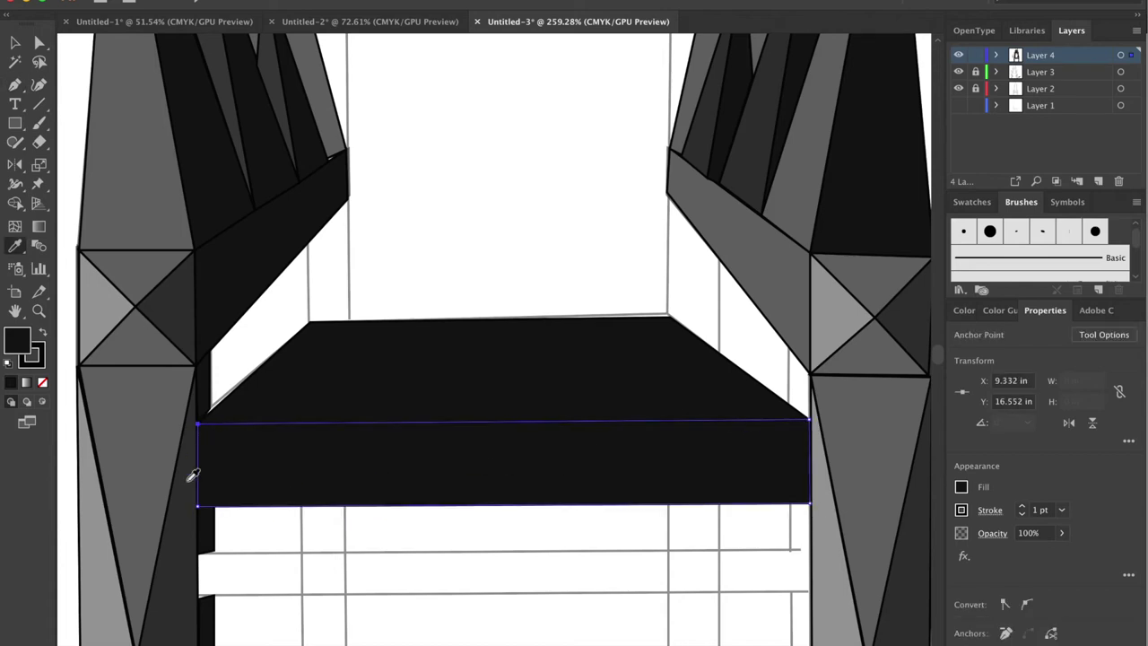
pyautogui.click(179, 453)
pyautogui.hotkey('ctrl', 'shift', 'a')
# Step: Draw the grey lower crossbar between the front legs
pyautogui.press('p')
pyautogui.click(197, 551)
pyautogui.click(809, 551)
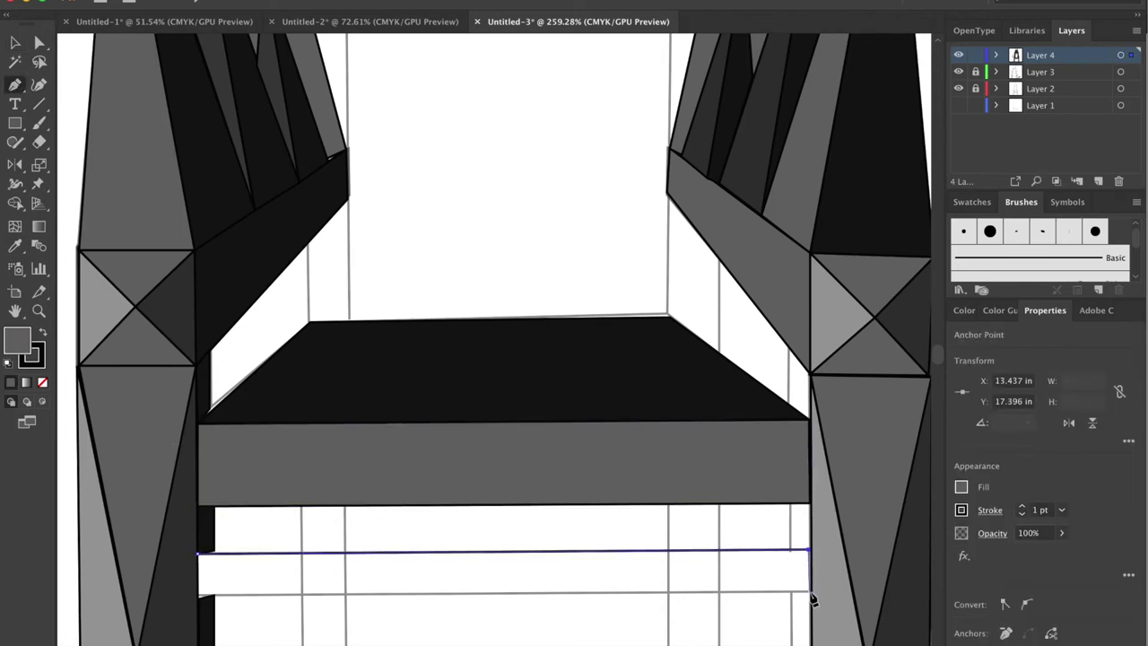
pyautogui.click(809, 592)
pyautogui.click(197, 593)
pyautogui.click(197, 550)
pyautogui.press('a')
pyautogui.hotkey('ctrl', 'shift', 'a')
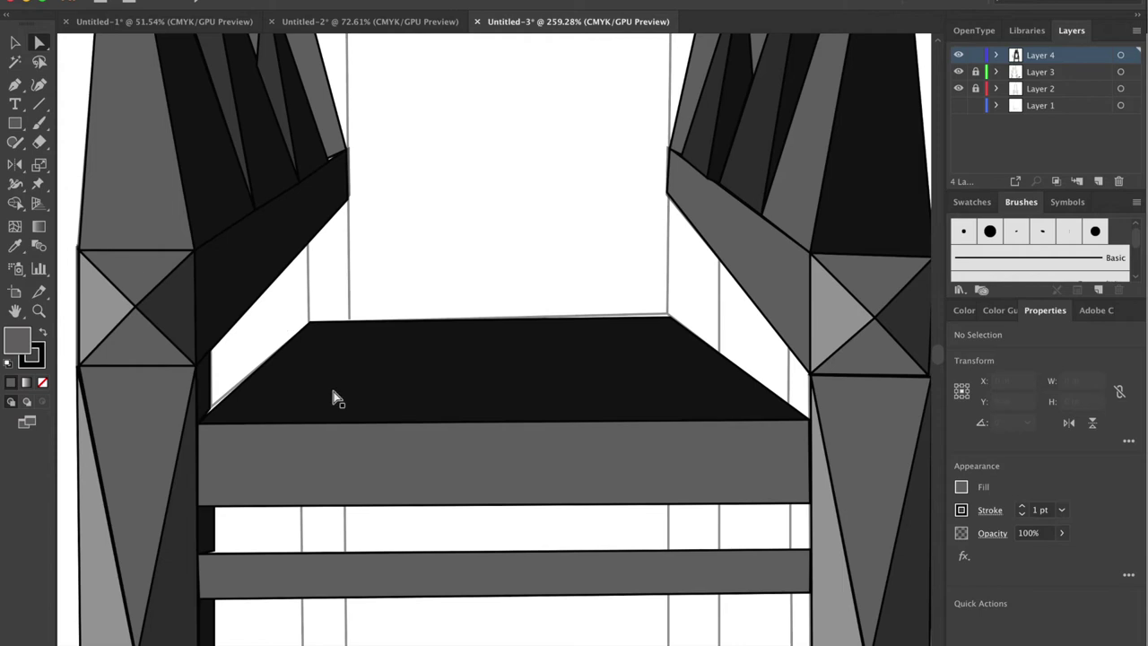
# Step: Add a line along the crossbar's top edge and adjust its left end
pyautogui.press('p')
pyautogui.click(212, 549)
pyautogui.click(809, 545)
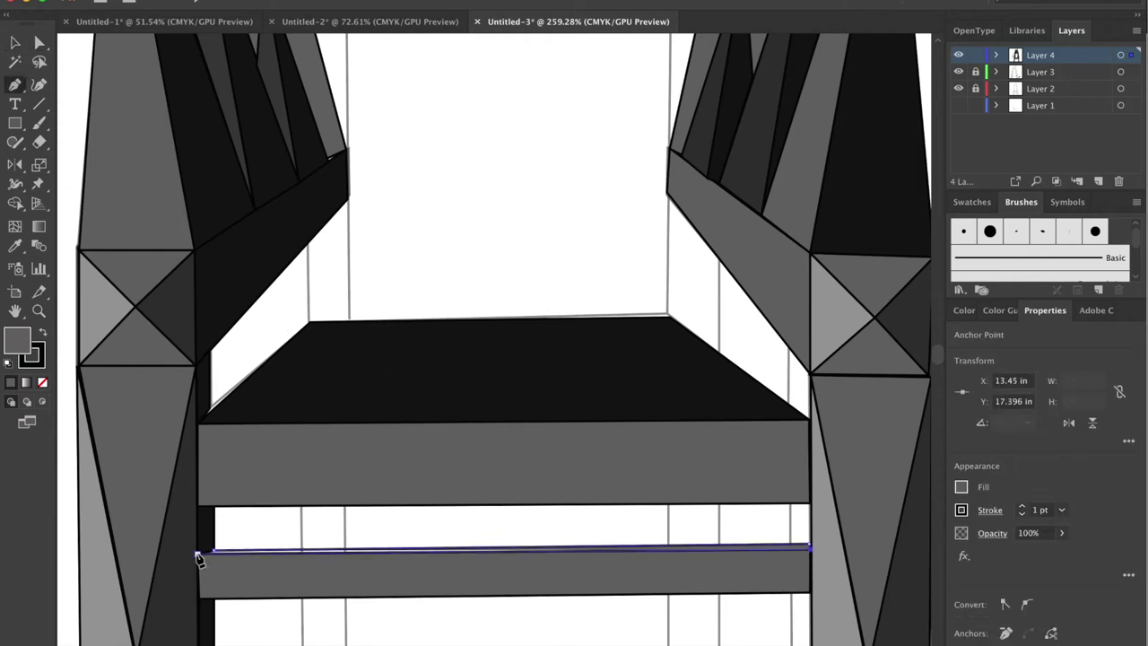
pyautogui.press('a')
pyautogui.scroll(5, 225, 550)
pyautogui.click(169, 556)
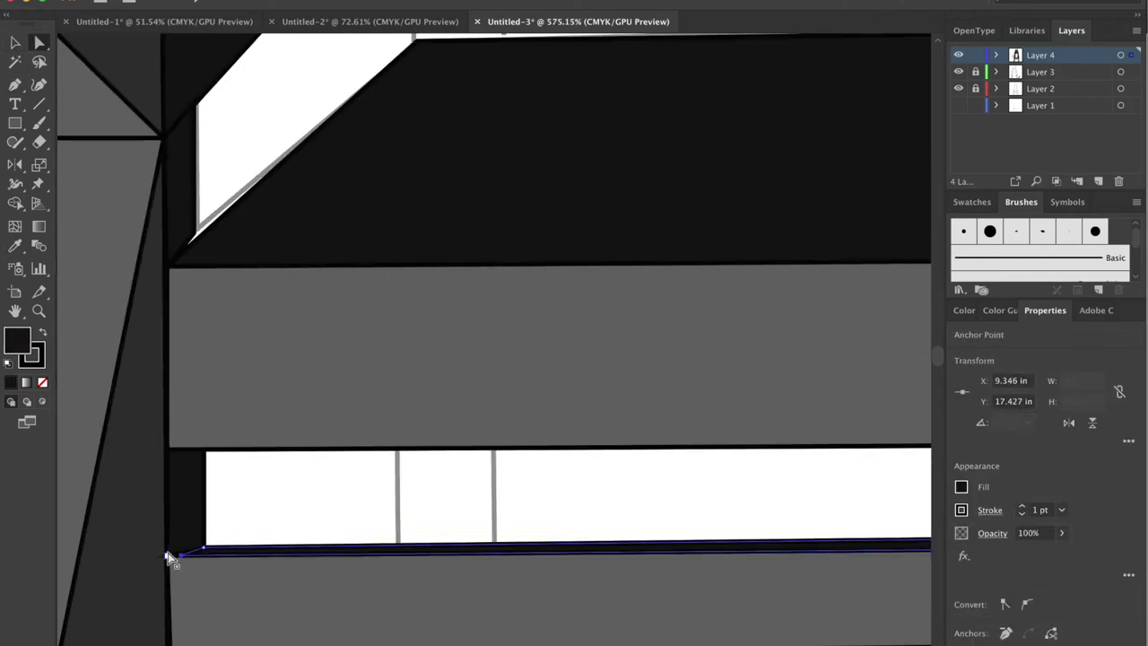
pyautogui.scroll(-3, 168, 556)
pyautogui.press('p')
pyautogui.click(659, 260)
# Step: Draw two small dark pieces beside the right post
pyautogui.click(658, 327)
pyautogui.click(684, 347)
pyautogui.click(686, 292)
pyautogui.click(659, 260)
pyautogui.click(661, 451)
pyautogui.click(661, 502)
pyautogui.click(684, 500)
pyautogui.click(661, 451)
# Step: Add a grey-filled strip running down beside the right post
pyautogui.scroll(-2, 649, 508)
pyautogui.click(661, 476)
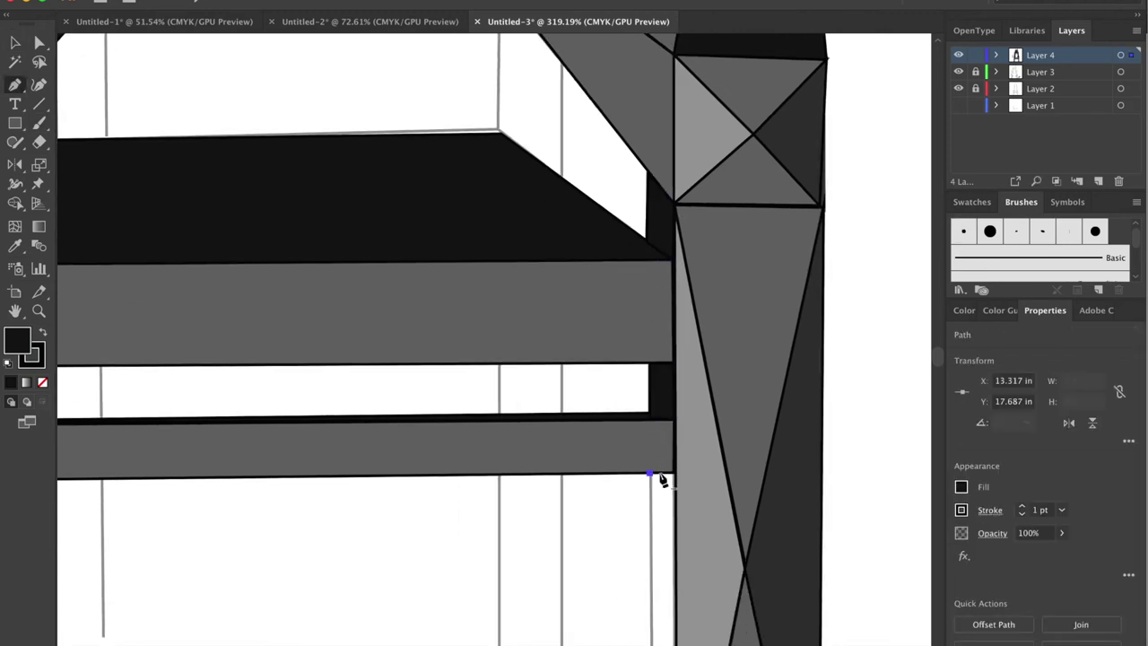
pyautogui.scroll(-2, 671, 594)
pyautogui.click(659, 581)
pyautogui.click(658, 286)
pyautogui.scroll(-3, 539, 474)
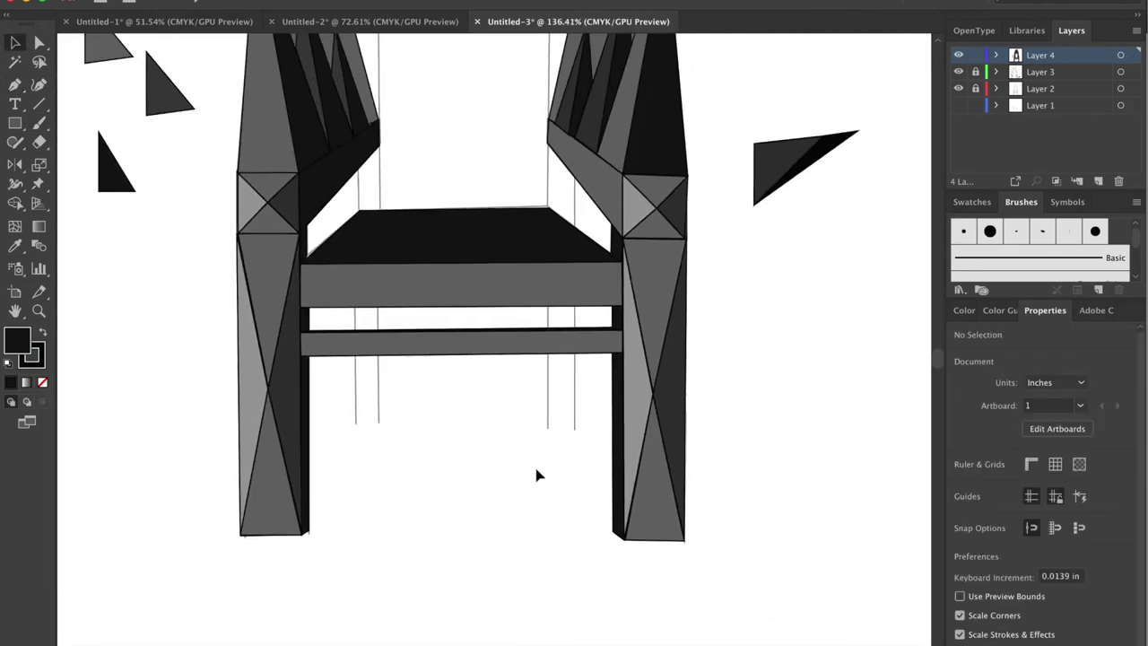
pyautogui.press('i')
pyautogui.click(631, 489)
pyautogui.press('v')
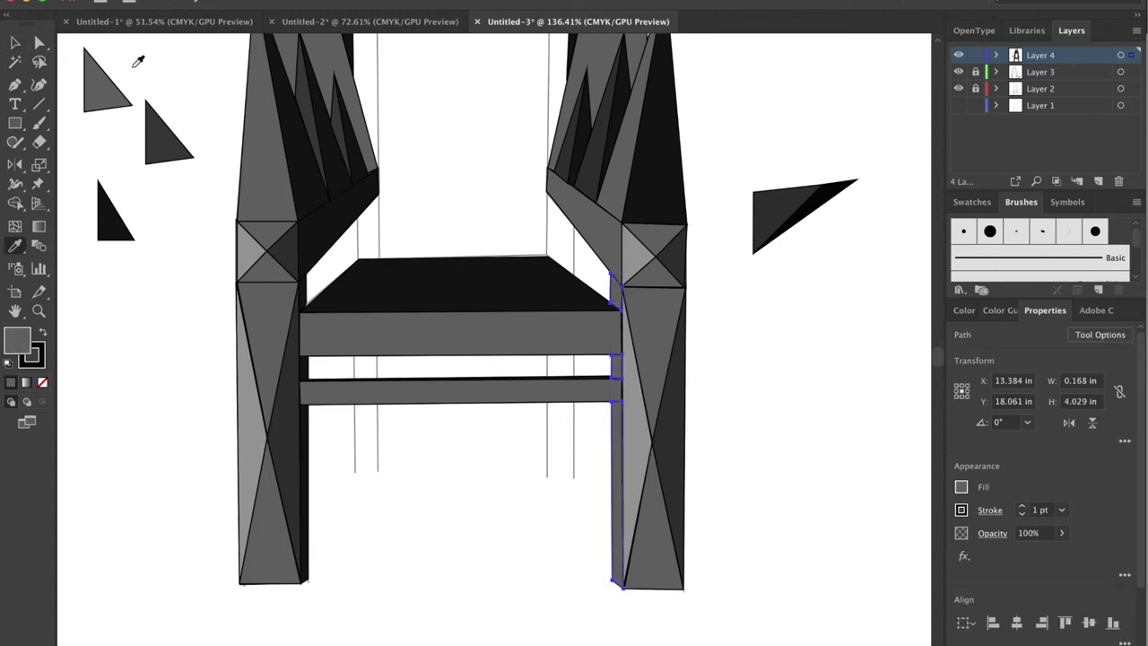
pyautogui.click(598, 525)
pyautogui.scroll(3, 305, 179)
pyautogui.scroll(3, 305, 179)
pyautogui.click(16, 84)
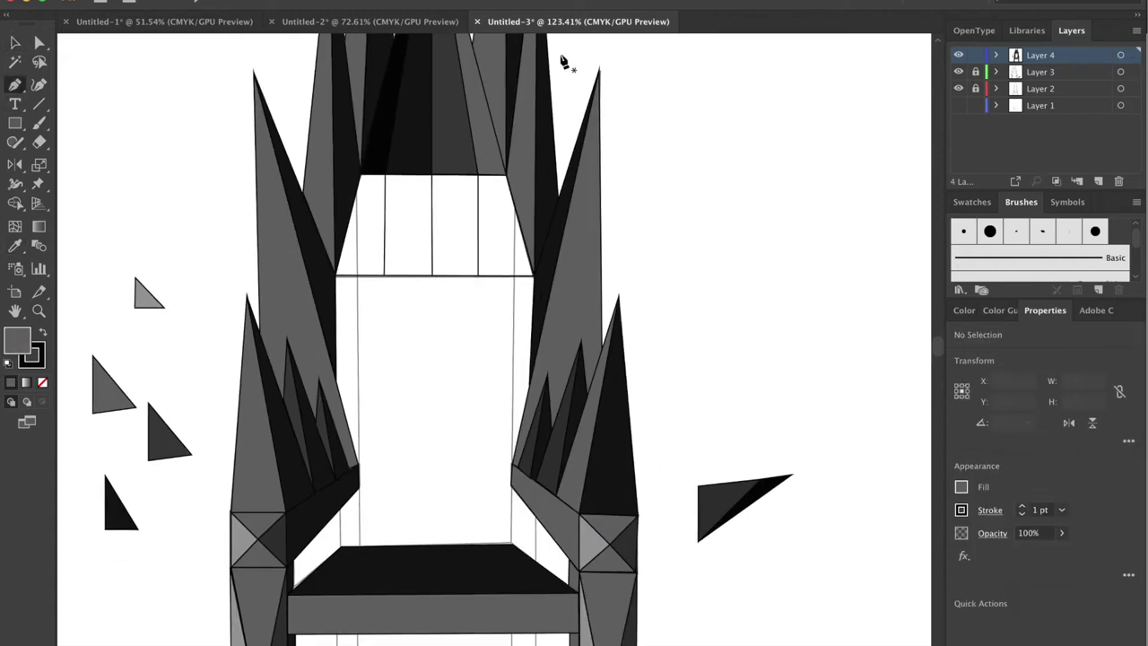
# Step: Trace a triangular panel at the right end of the band on the throne's back
pyautogui.hscroll(-1, 526, 513)
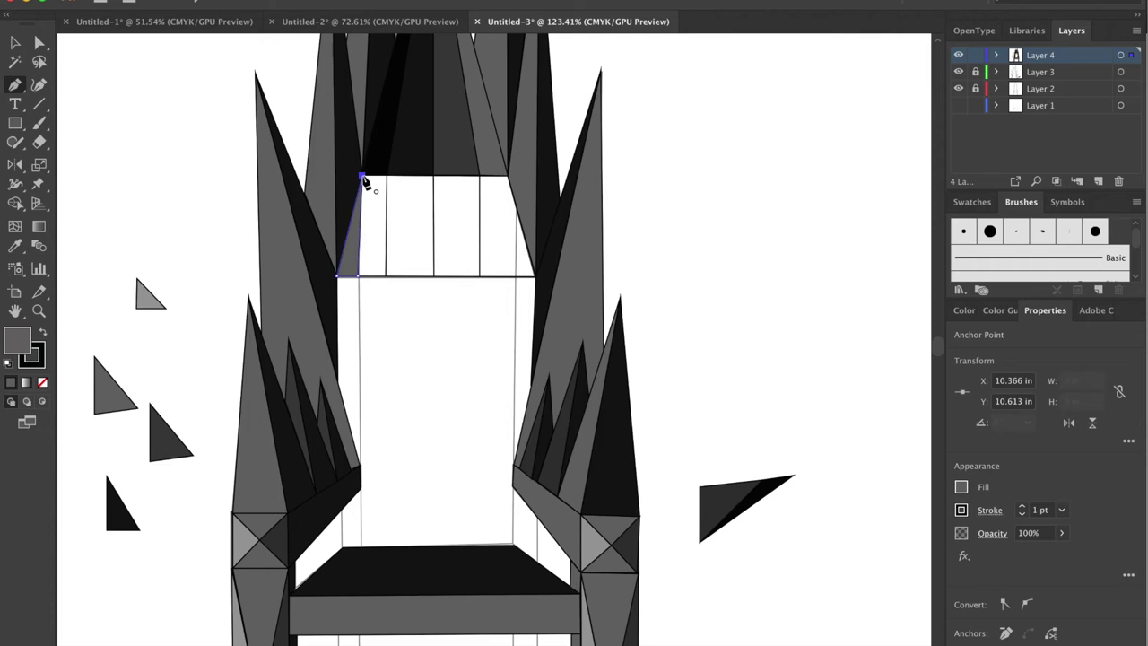
pyautogui.click(362, 177)
pyautogui.press('v')
pyautogui.press('p')
pyautogui.click(508, 176)
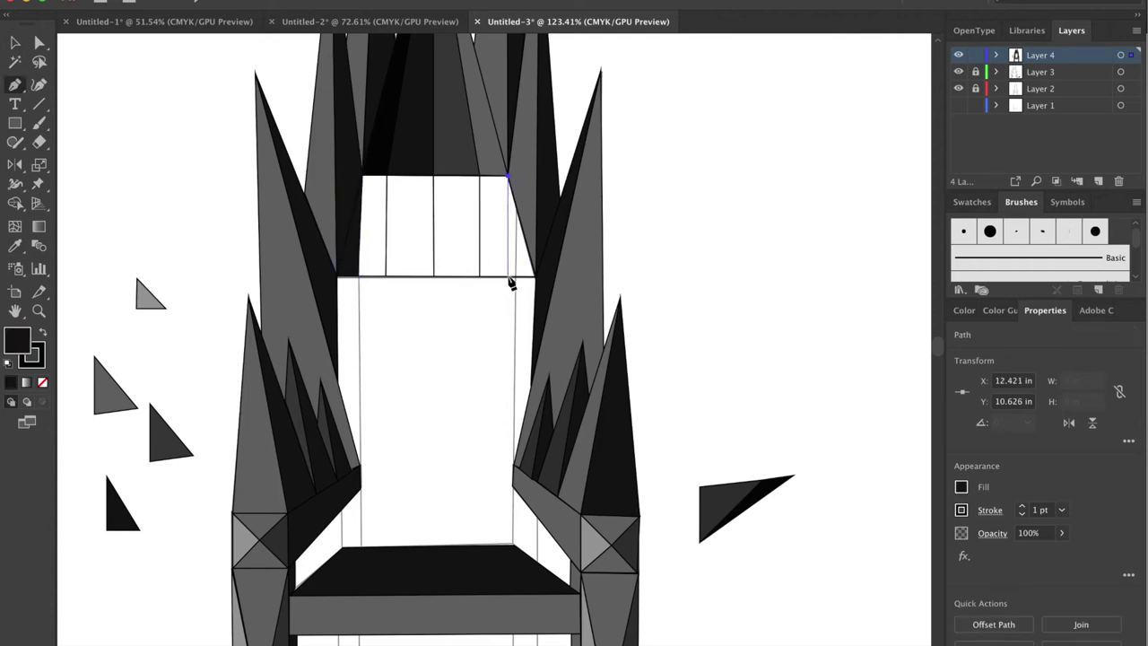
pyautogui.click(508, 276)
pyautogui.click(535, 276)
pyautogui.click(505, 178)
pyautogui.press('v')
pyautogui.click(669, 132)
# Step: Lock Layer 4, add Layer 5, and trace a dark panel over the first white band cell
pyautogui.click(975, 55)
pyautogui.hotkey('ctrl', 'l')
pyautogui.press('p')
pyautogui.click(361, 175)
pyautogui.click(360, 276)
pyautogui.click(385, 277)
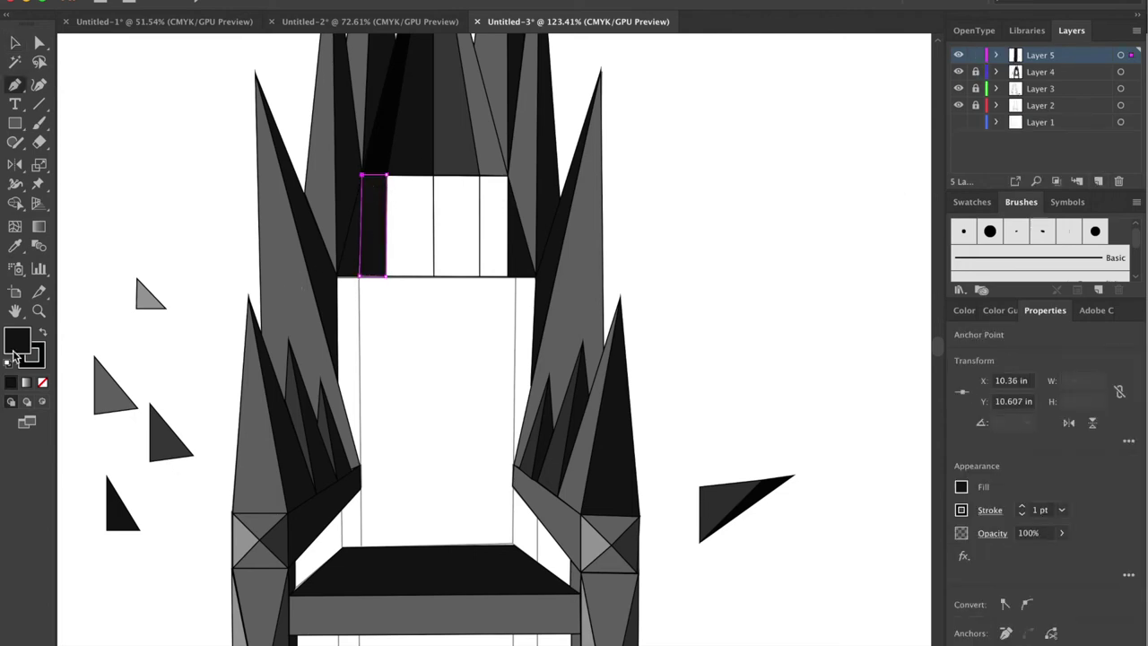
pyautogui.press('v')
pyautogui.moveTo(364, 206); pyautogui.dragTo(145, 176)
pyautogui.click(172, 201)
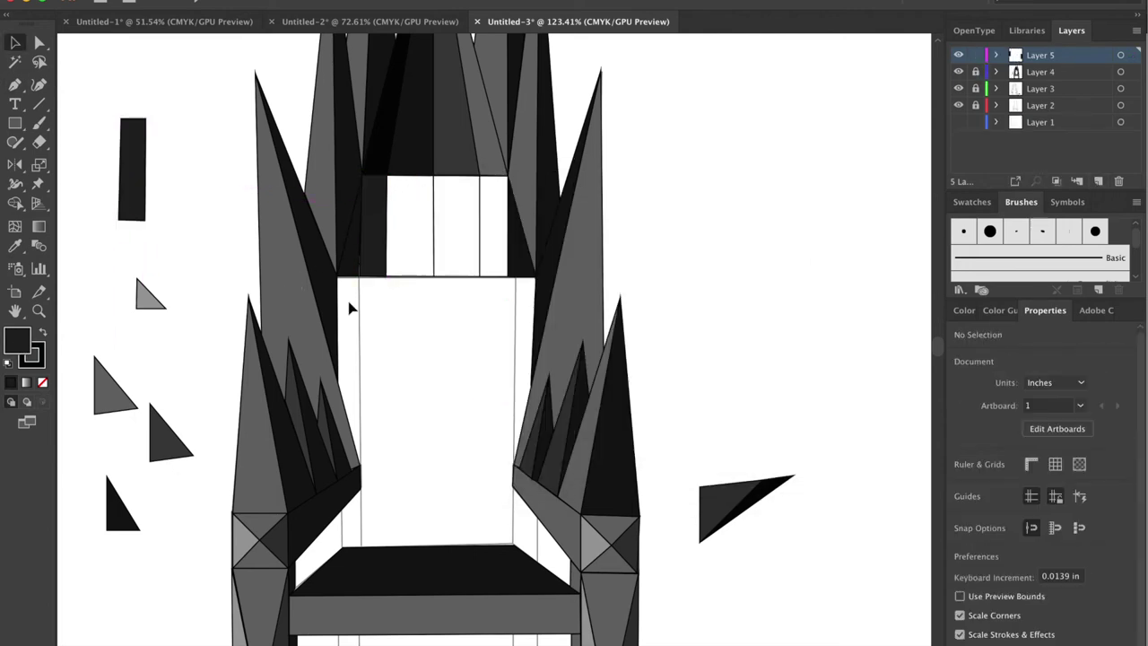
# Step: Trace panels over the next white band cells and give them a dark fill
pyautogui.press('p')
pyautogui.click(433, 176)
pyautogui.click(433, 276)
pyautogui.click(387, 277)
pyautogui.click(386, 175)
pyautogui.doubleClick(16, 339)
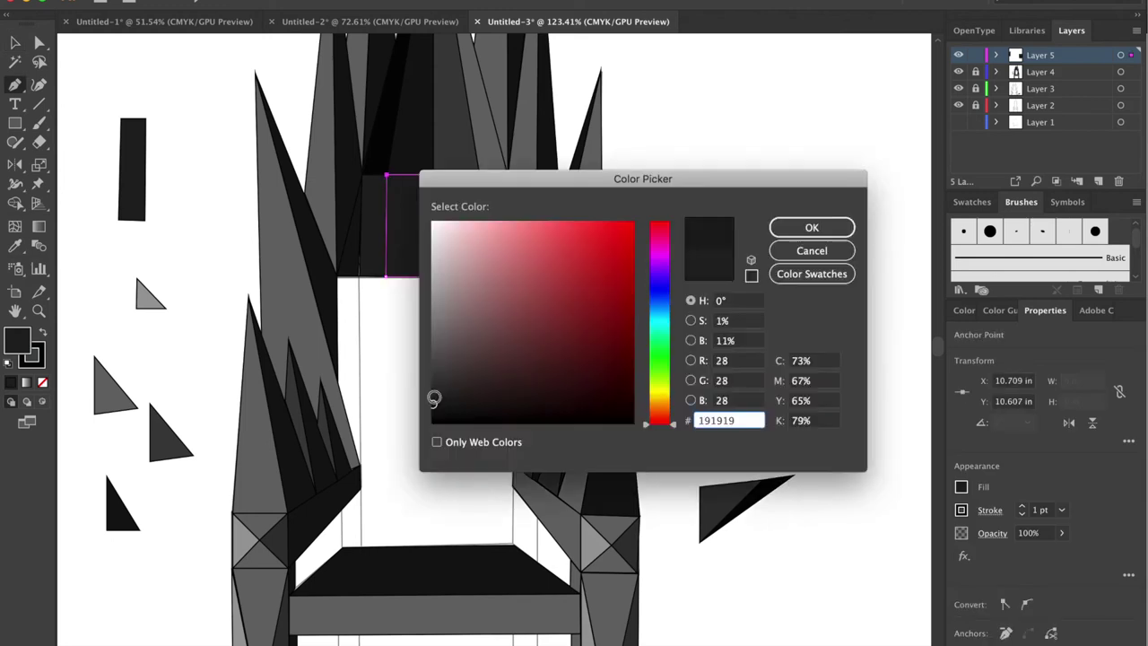
pyautogui.keyDown('ctrl'); pyautogui.click(228, 153); pyautogui.keyUp('ctrl')
pyautogui.click(480, 176)
pyautogui.click(433, 176)
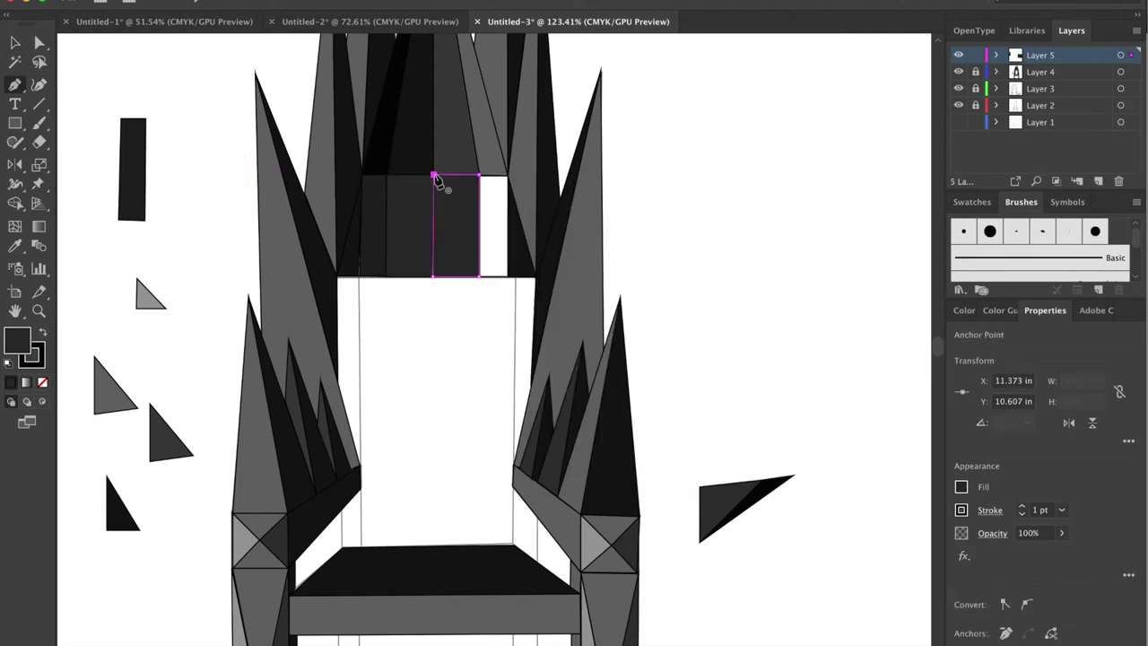
# Step: Apply a 444444 grey fill, trace the last band cell, and unlock Layer 4
pyautogui.doubleClick(17, 339)
pyautogui.click(812, 228)
pyautogui.doubleClick(16, 339)
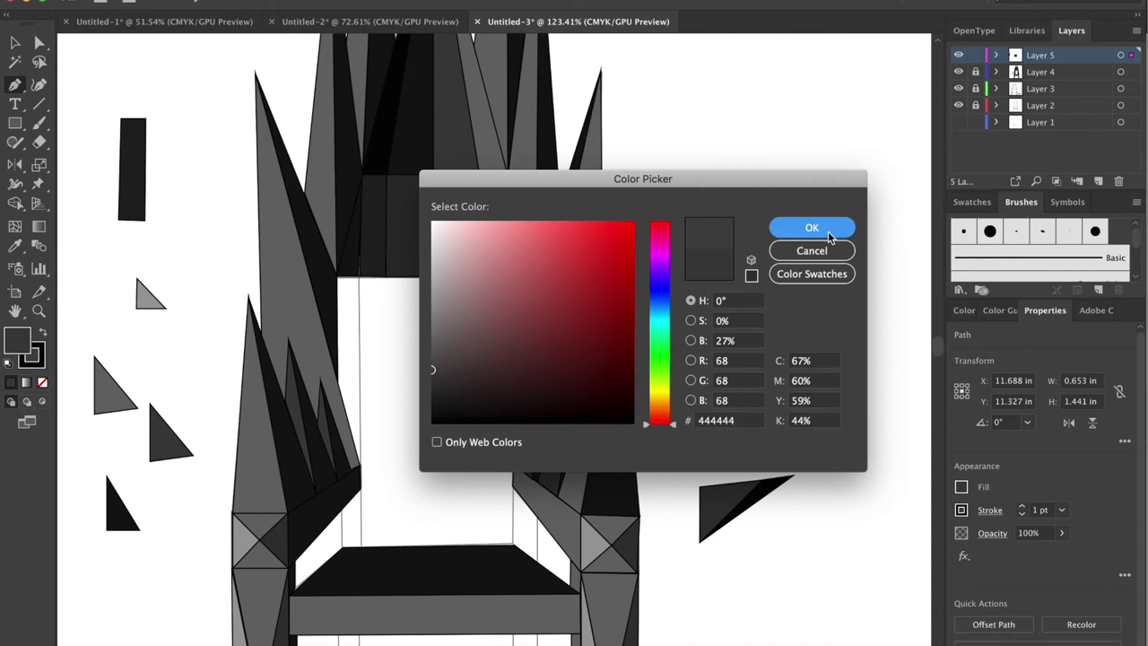
pyautogui.click(812, 228)
pyautogui.click(480, 176)
pyautogui.click(480, 276)
pyautogui.click(506, 276)
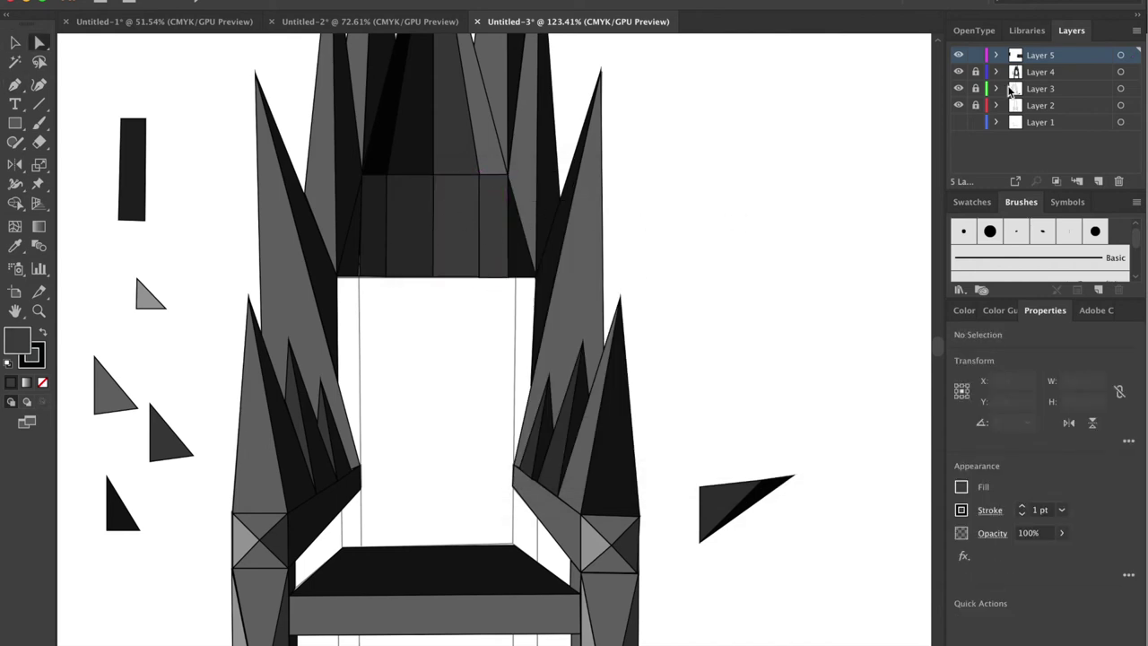
pyautogui.click(975, 72)
pyautogui.click(354, 269)
pyautogui.click(362, 276)
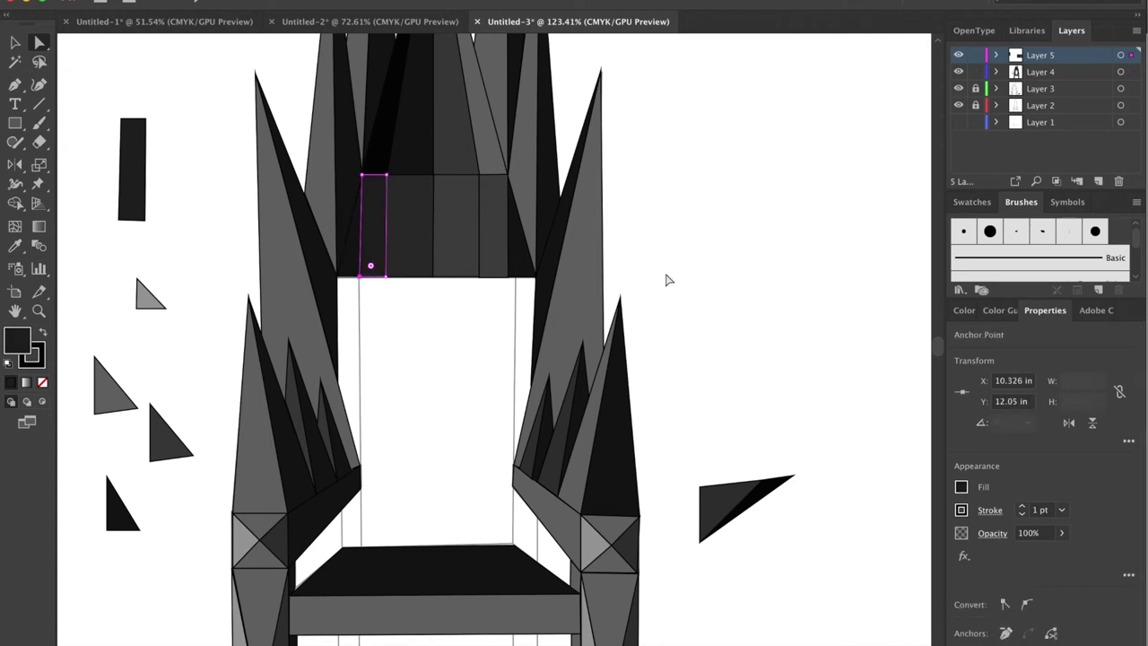
# Step: Trace a narrow strip along the backrest's right edge and a piece by the right armrest
pyautogui.press('p')
pyautogui.click(509, 278)
pyautogui.click(513, 464)
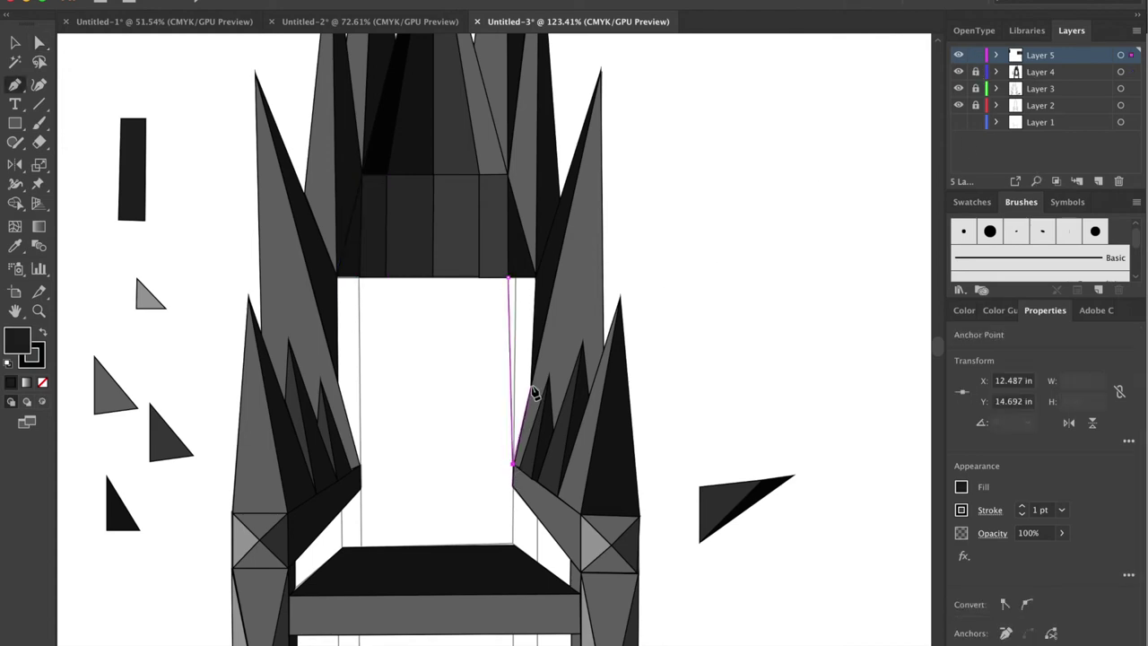
pyautogui.click(508, 279)
pyautogui.click(511, 487)
pyautogui.click(513, 544)
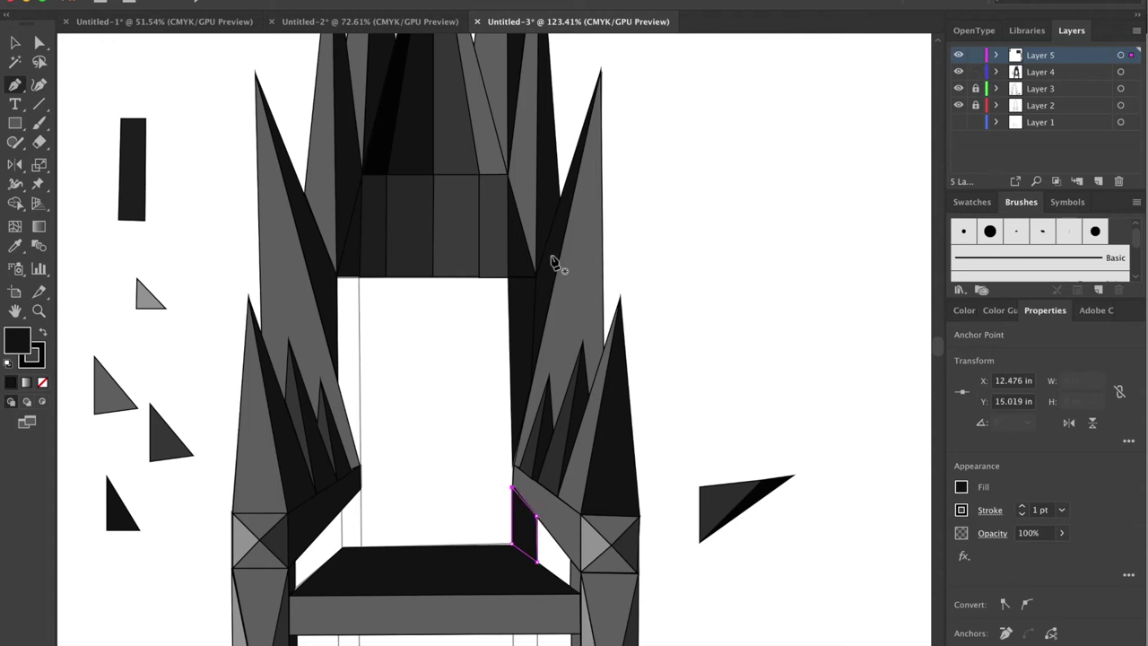
# Step: Adjust the narrow right strip's corner points and begin a strip along the backrest's left edge
pyautogui.press('a')
pyautogui.click(532, 385)
pyautogui.click(676, 251)
pyautogui.click(531, 385)
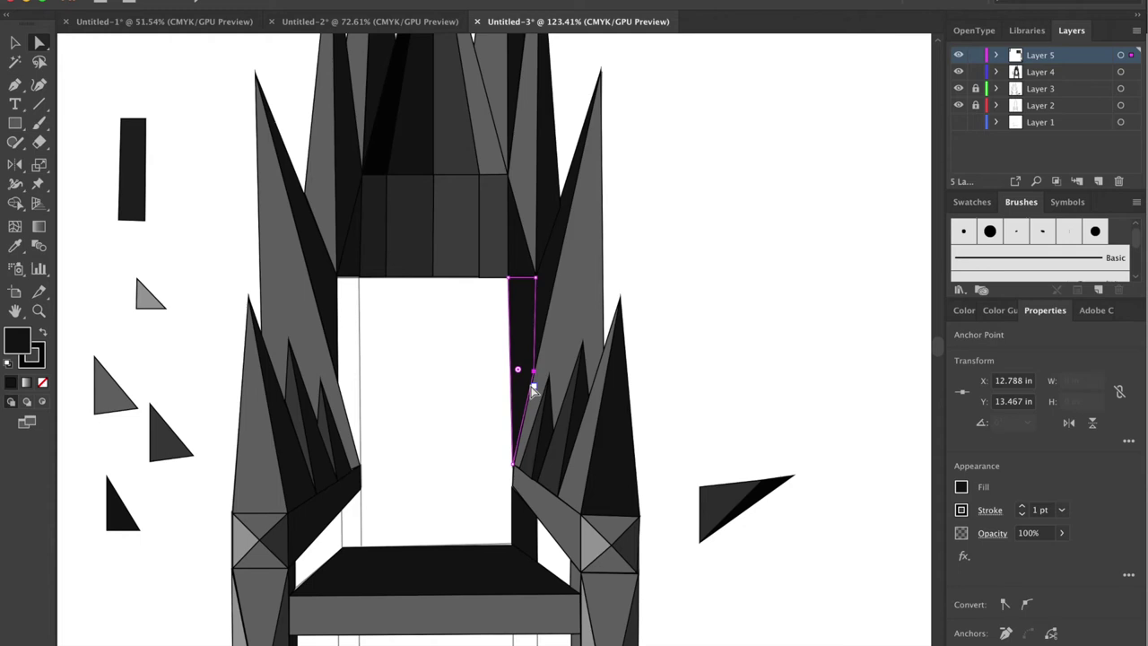
pyautogui.click(616, 546)
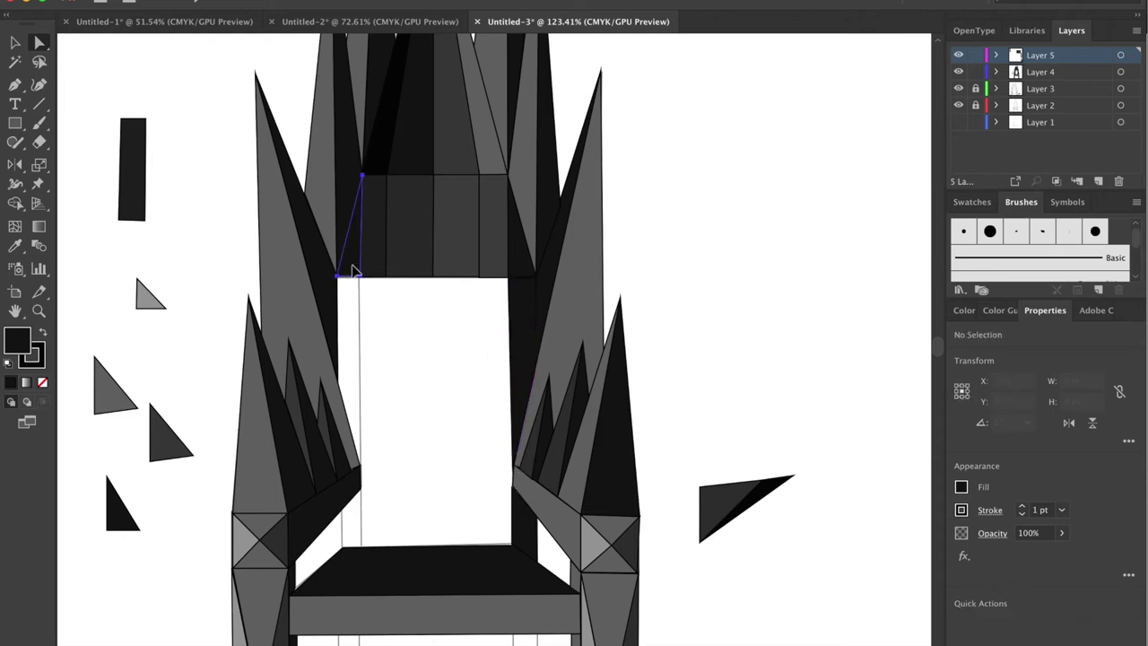
pyautogui.click(362, 547)
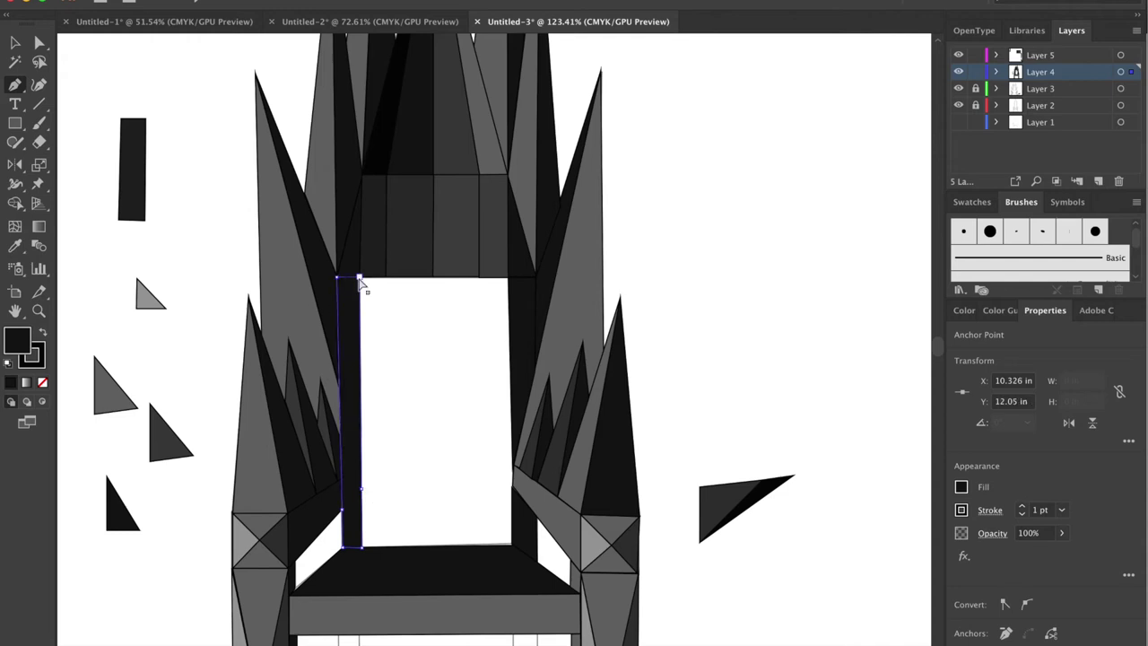
pyautogui.click(133, 78)
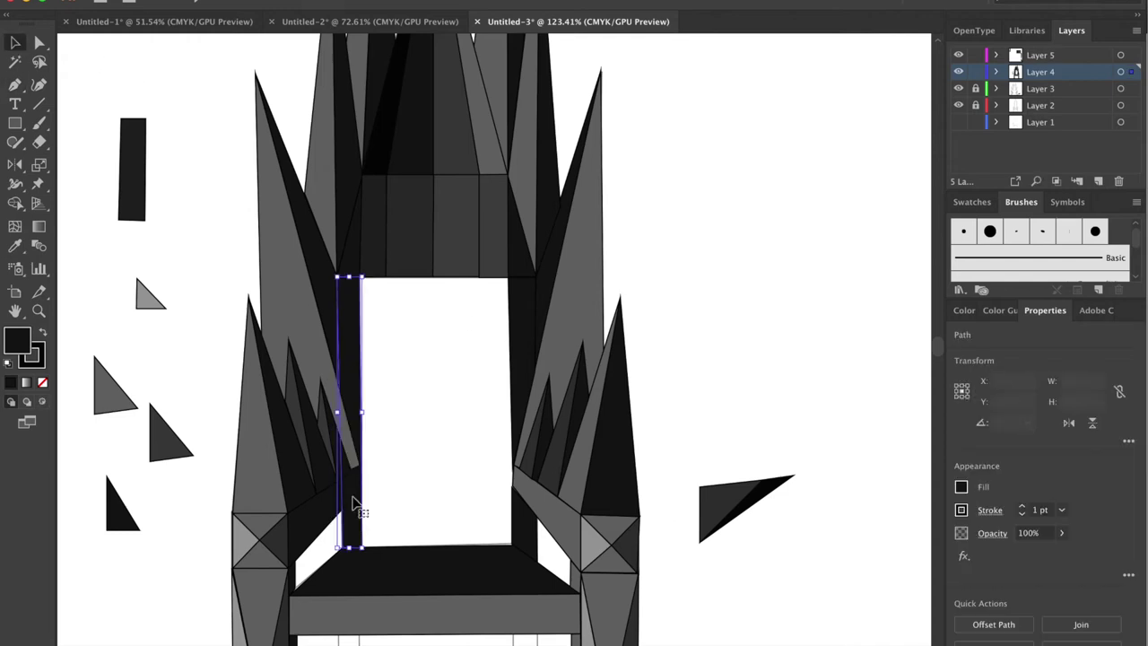
pyautogui.click(359, 339)
pyautogui.scroll(-1, 529, 502)
# Step: Draw the first vertical backrest strip and fill it with sampled black
pyautogui.press('p')
pyautogui.click(392, 229)
pyautogui.click(396, 496)
pyautogui.click(367, 498)
pyautogui.click(365, 228)
pyautogui.press('i')
pyautogui.click(392, 99)
pyautogui.press('a')
pyautogui.click(391, 230)
# Step: Draw a second vertical backrest strip beside the first
pyautogui.press('p')
pyautogui.click(390, 228)
pyautogui.click(438, 229)
pyautogui.click(440, 495)
pyautogui.click(394, 497)
pyautogui.press('a')
pyautogui.press('p')
# Step: Draw a third vertical backrest strip filled with sampled dark grey
pyautogui.click(438, 228)
pyautogui.click(484, 229)
pyautogui.click(486, 496)
pyautogui.click(439, 496)
pyautogui.click(466, 99)
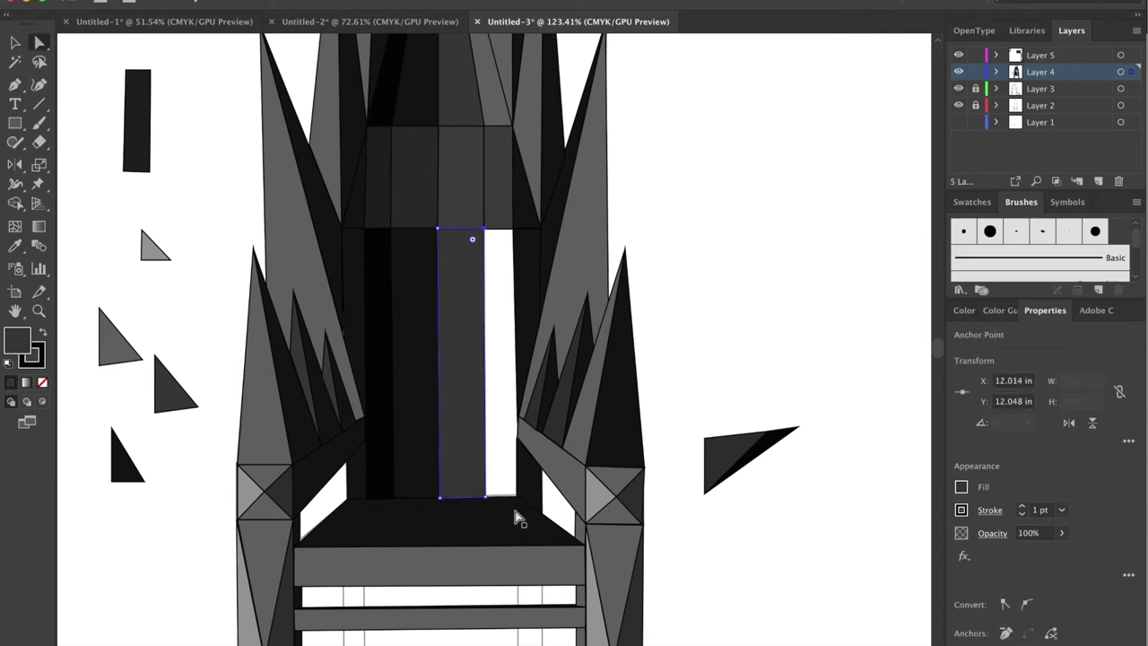
pyautogui.click(510, 476)
# Step: Draw a fourth grey strip at the right side of the backrest
pyautogui.click(517, 495)
pyautogui.click(485, 496)
pyautogui.click(484, 229)
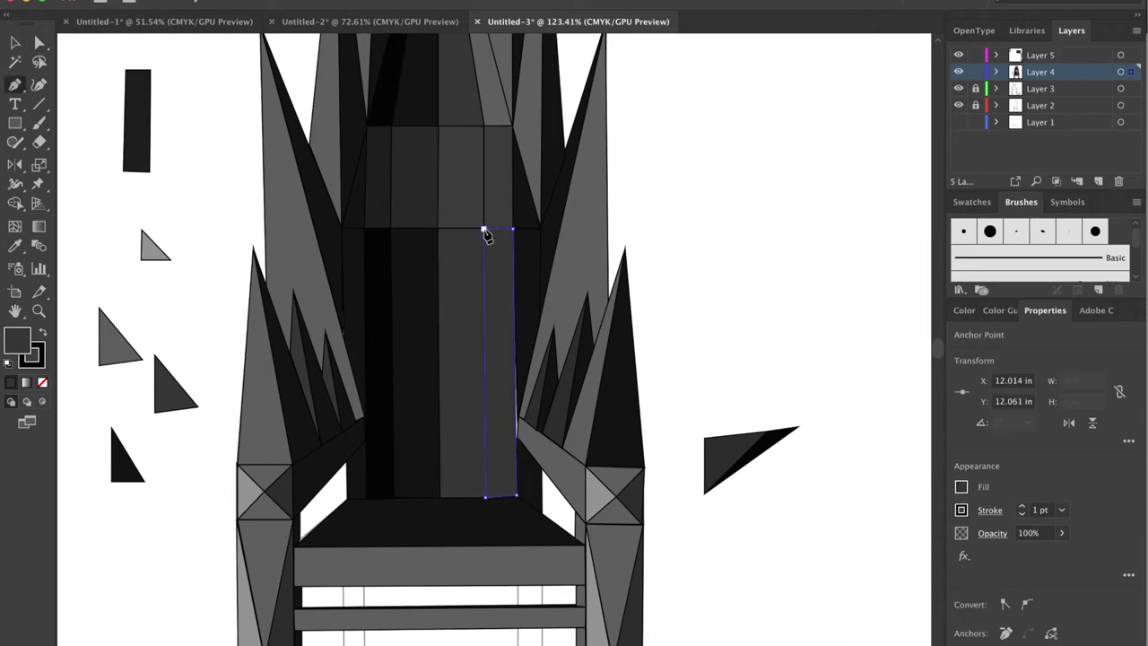
pyautogui.press('a')
pyautogui.click(499, 259)
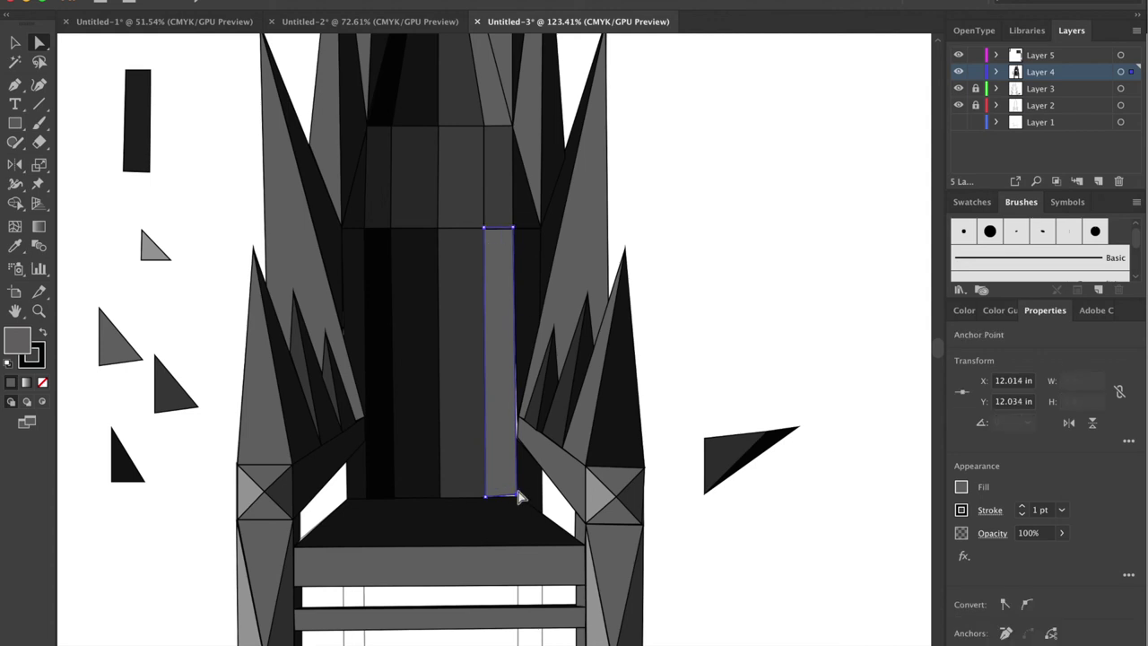
# Step: Select the column strip and triangle pieces beside the right armrest
pyautogui.click(513, 227)
pyautogui.click(528, 351)
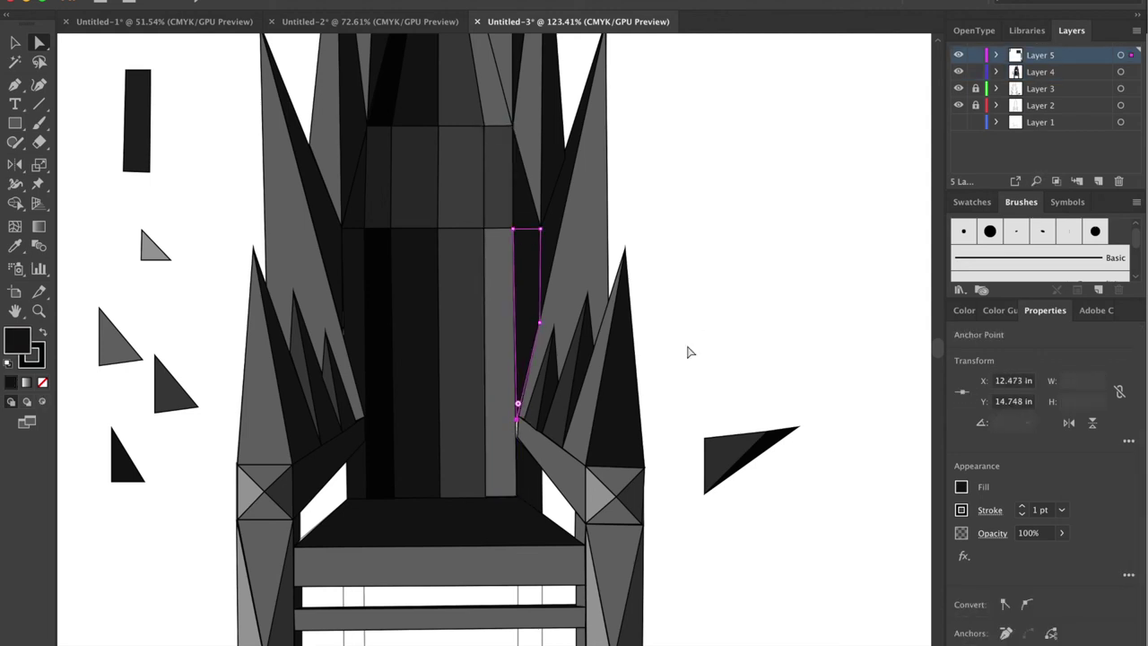
pyautogui.click(687, 341)
pyautogui.click(537, 296)
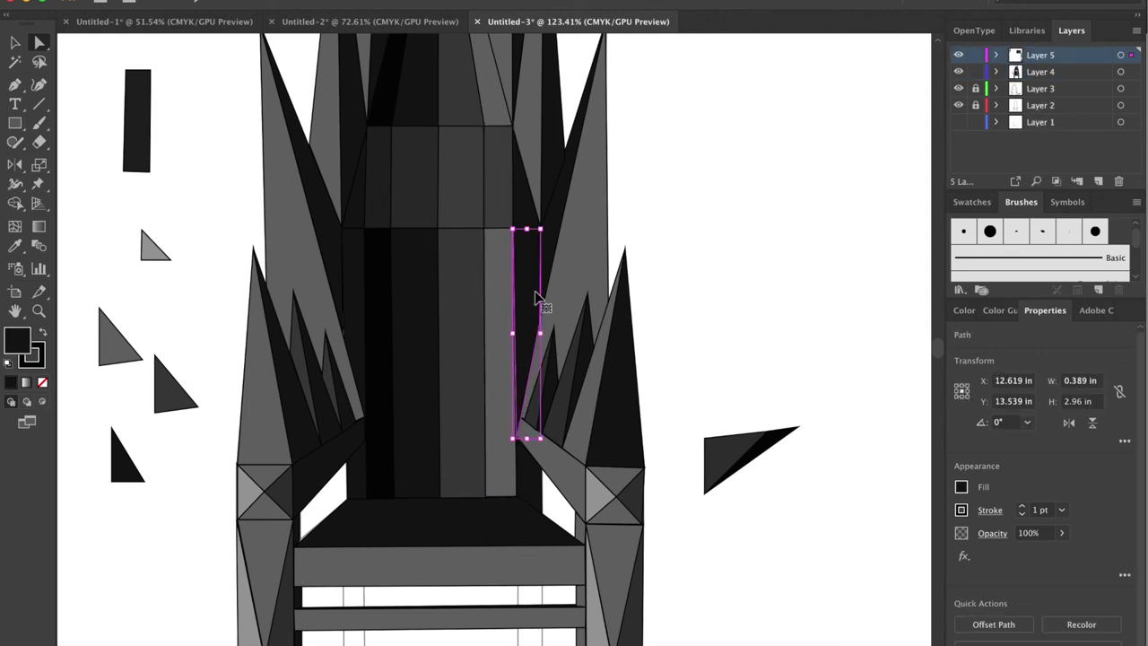
pyautogui.click(523, 425)
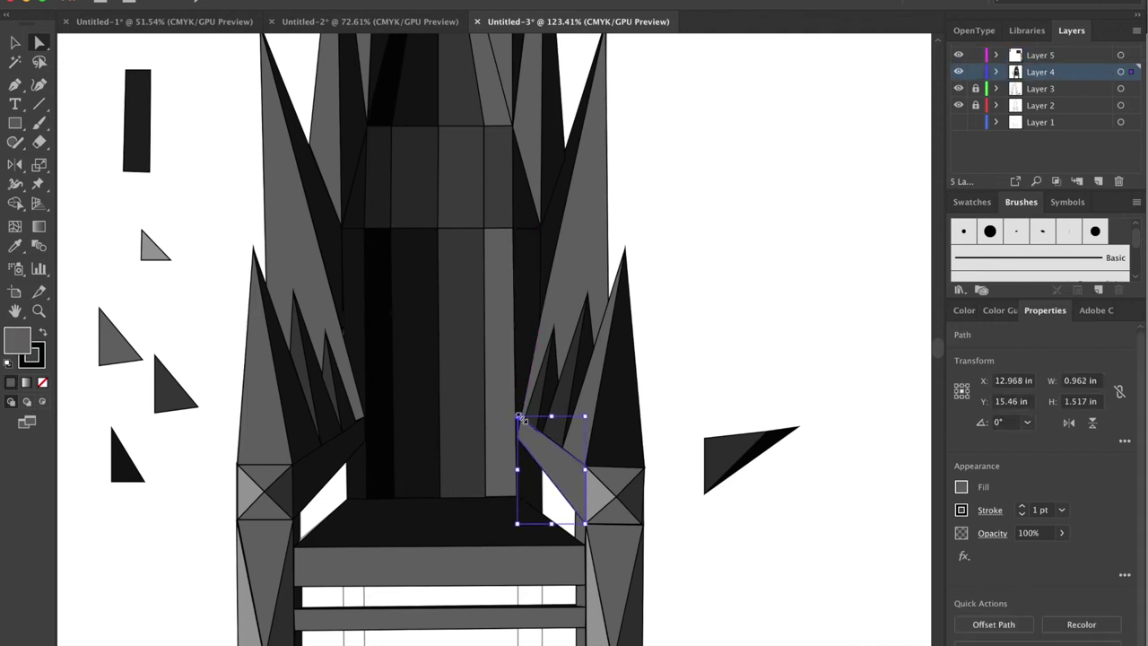
pyautogui.click(518, 420)
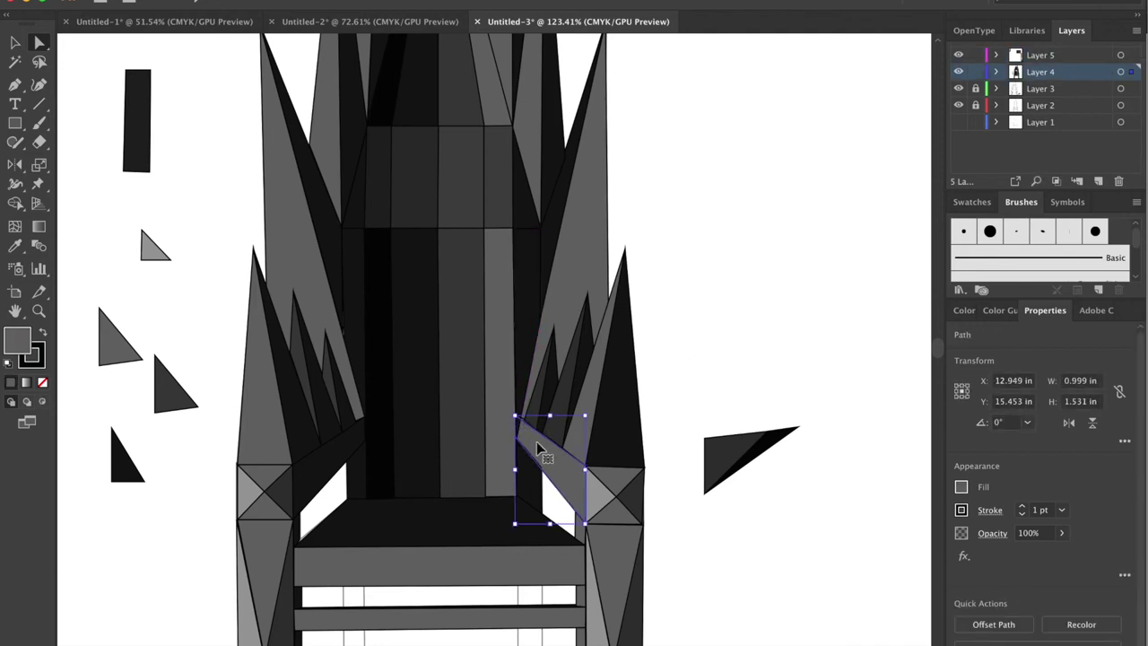
pyautogui.click(523, 394)
pyautogui.rightClick(192, 269)
# Step: Trace a sliver filling the gap between the backrest column and right armrest
pyautogui.click(753, 203)
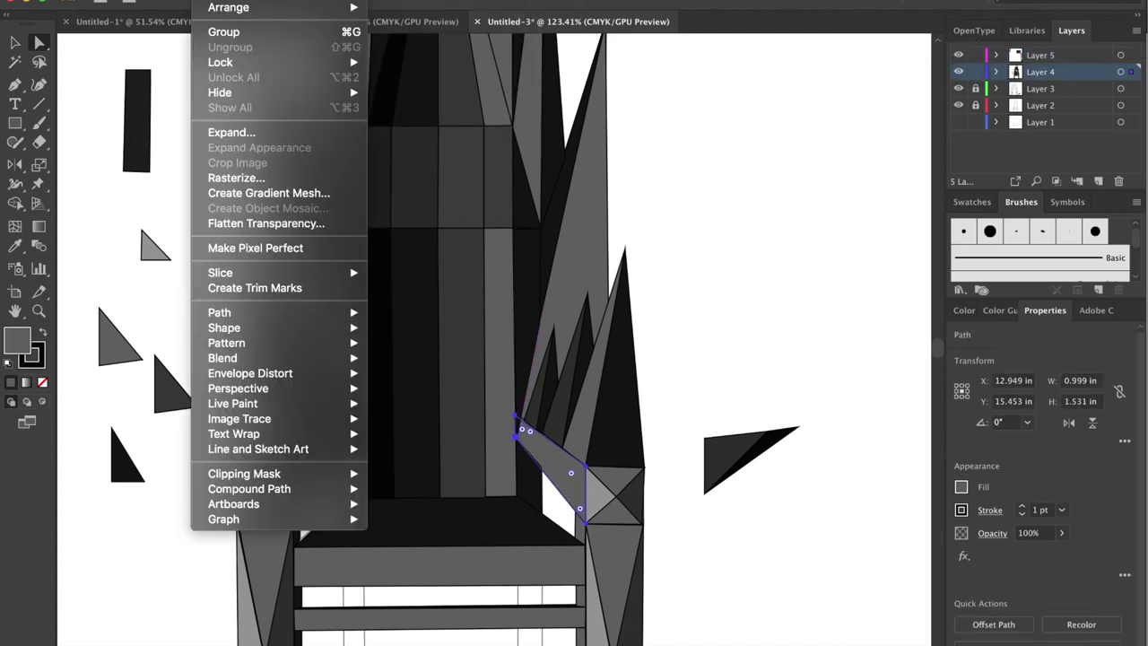
pyautogui.moveTo(502, 422); pyautogui.dragTo(705, 393)
pyautogui.click(705, 393)
pyautogui.press('p')
pyautogui.click(514, 286)
pyautogui.click(518, 420)
pyautogui.click(529, 360)
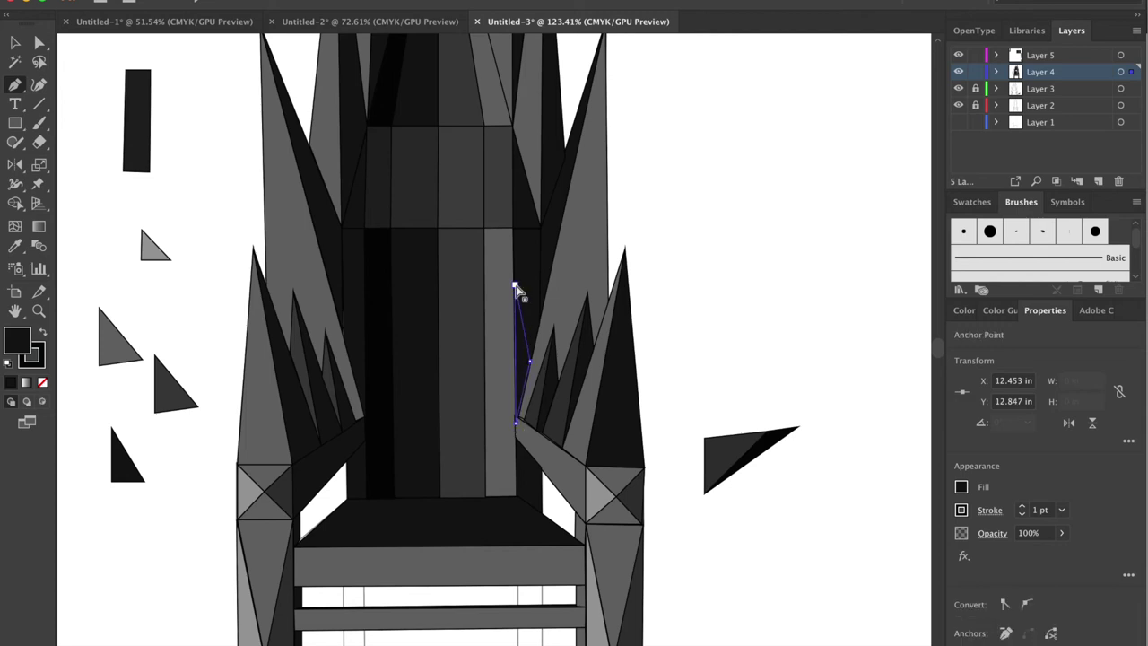
pyautogui.click(516, 287)
pyautogui.press('v')
pyautogui.click(668, 514)
# Step: Trace a four-point strip in the right armrest gap
pyautogui.press('p')
pyautogui.click(336, 472)
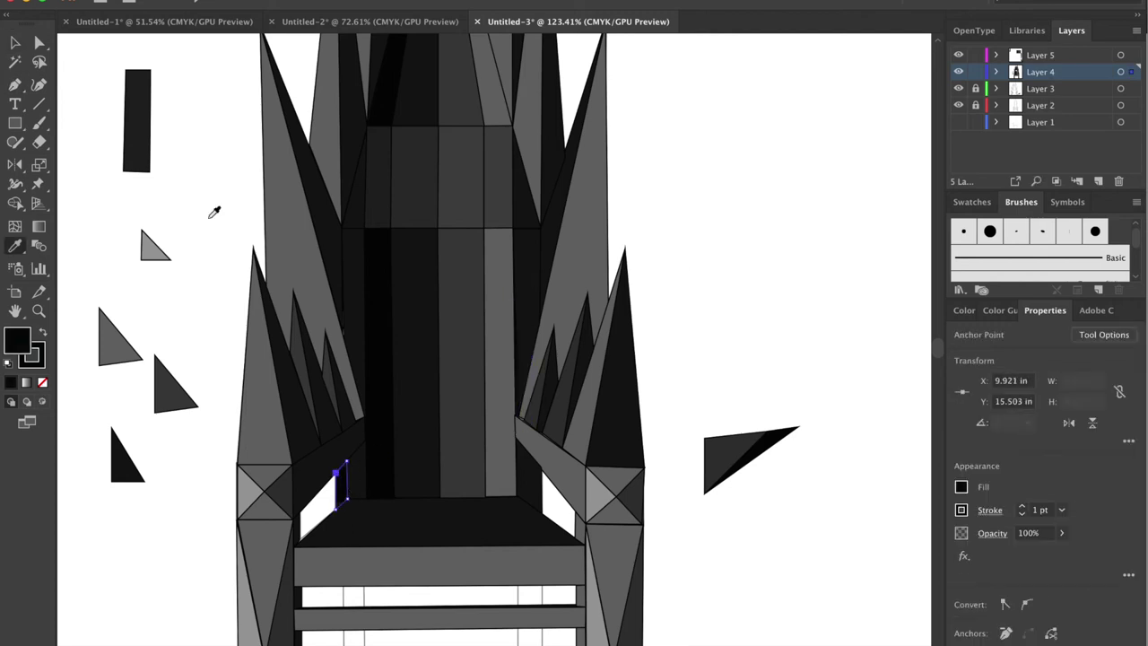
pyautogui.click(533, 462)
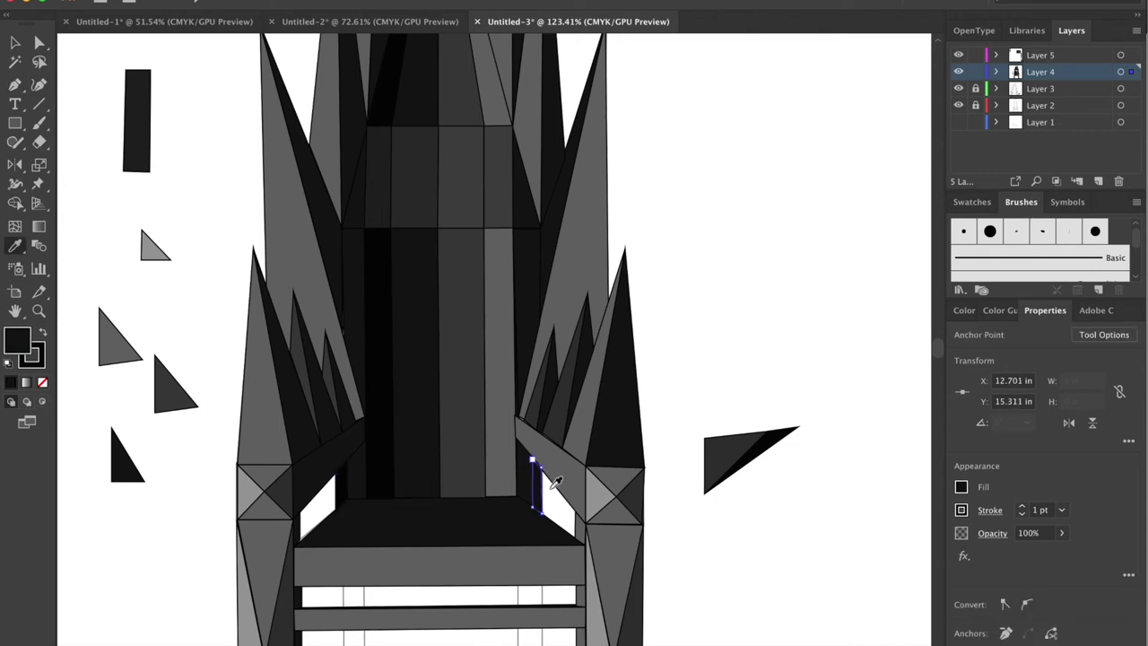
pyautogui.click(528, 474)
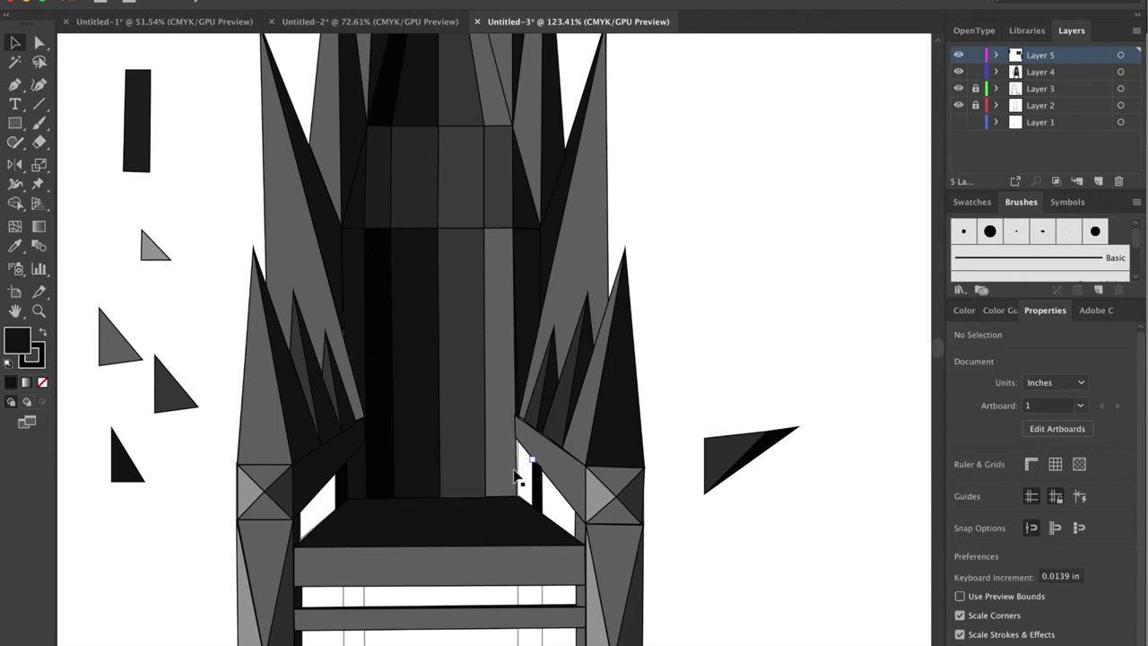
pyautogui.scroll(5, 538, 502)
pyautogui.click(507, 373)
pyautogui.click(547, 394)
pyautogui.click(547, 250)
# Step: Fill the right gap strip with a dark colour sampled by the Eyedropper
pyautogui.click(505, 199)
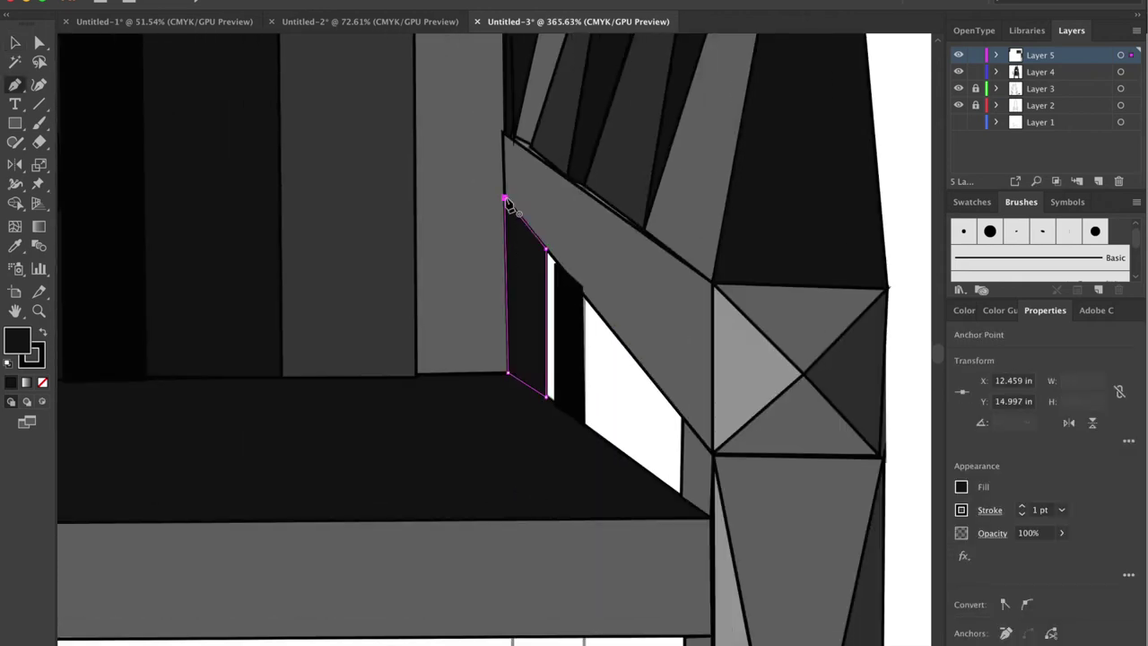
pyautogui.press('i')
pyautogui.click(367, 204)
pyautogui.click(567, 327)
pyautogui.press('v')
# Step: Delete the two unwanted strips beside the white gap
pyautogui.scroll(-3, 592, 415)
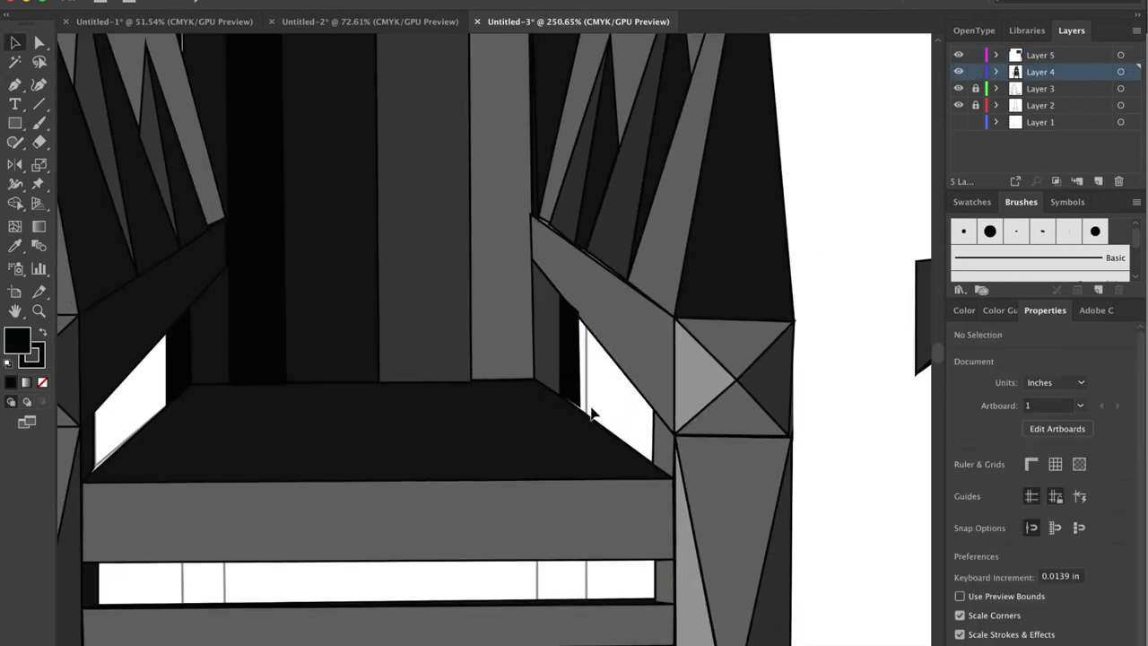
pyautogui.click(574, 386)
pyautogui.press('Delete')
pyautogui.click(546, 364)
pyautogui.press('Delete')
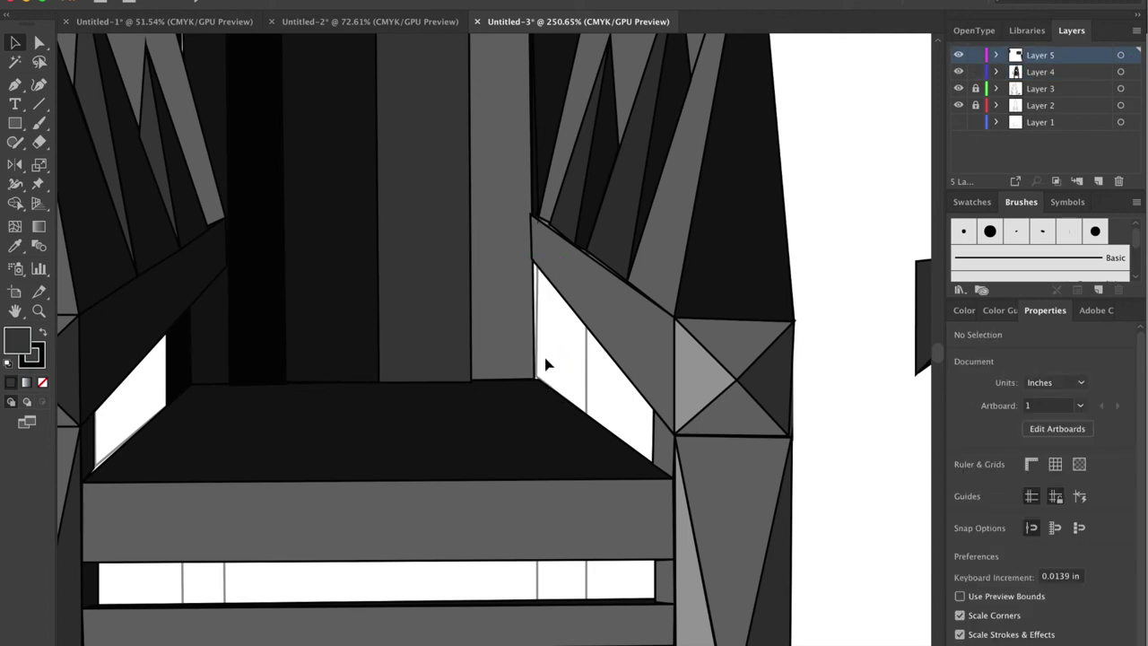
# Step: Trace a narrow outline in the gap between the backrest and the right armrest
pyautogui.click(534, 260)
pyautogui.click(534, 381)
pyautogui.click(565, 400)
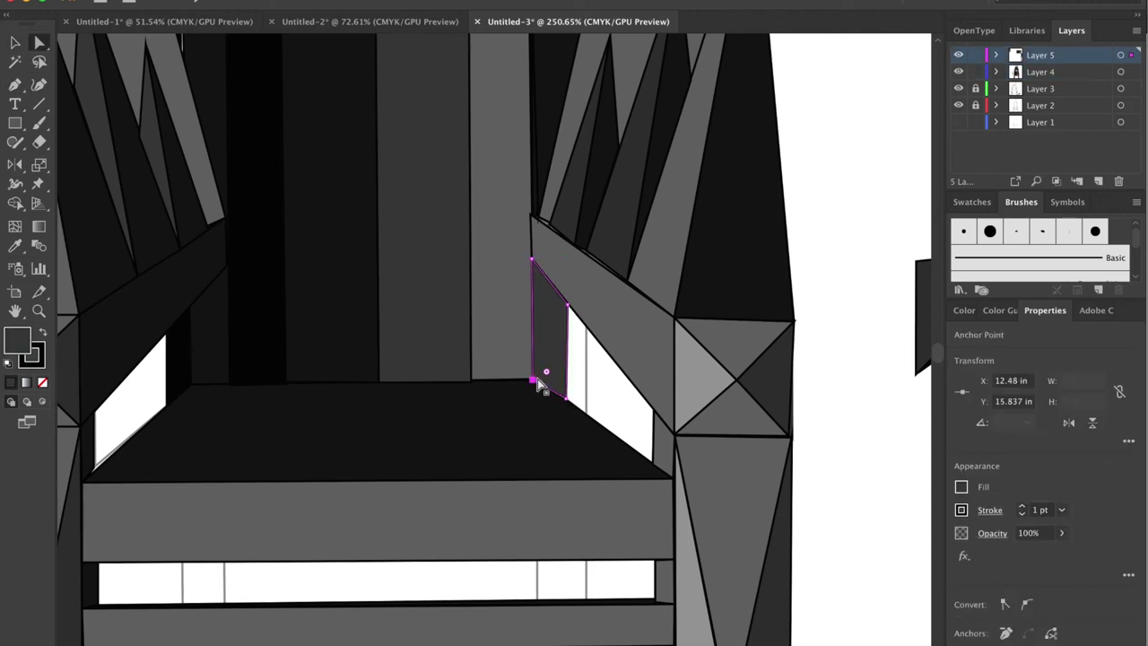
pyautogui.click(535, 381)
pyautogui.scroll(-5, 829, 512)
pyautogui.click(563, 404)
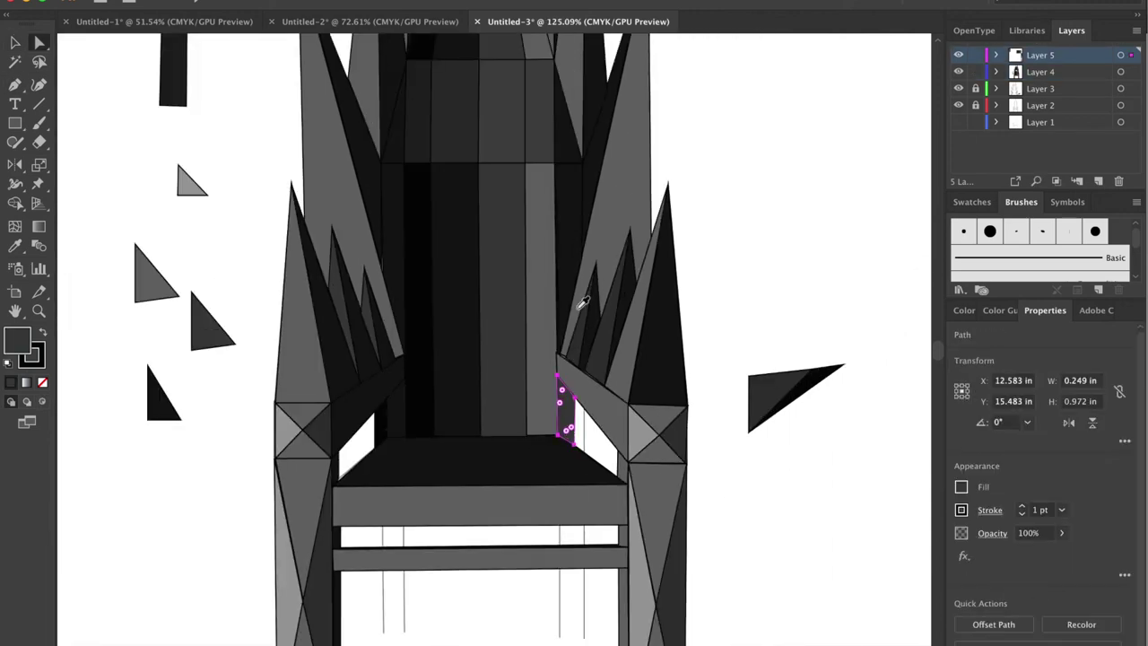
pyautogui.click(730, 302)
pyautogui.scroll(-2, 730, 302)
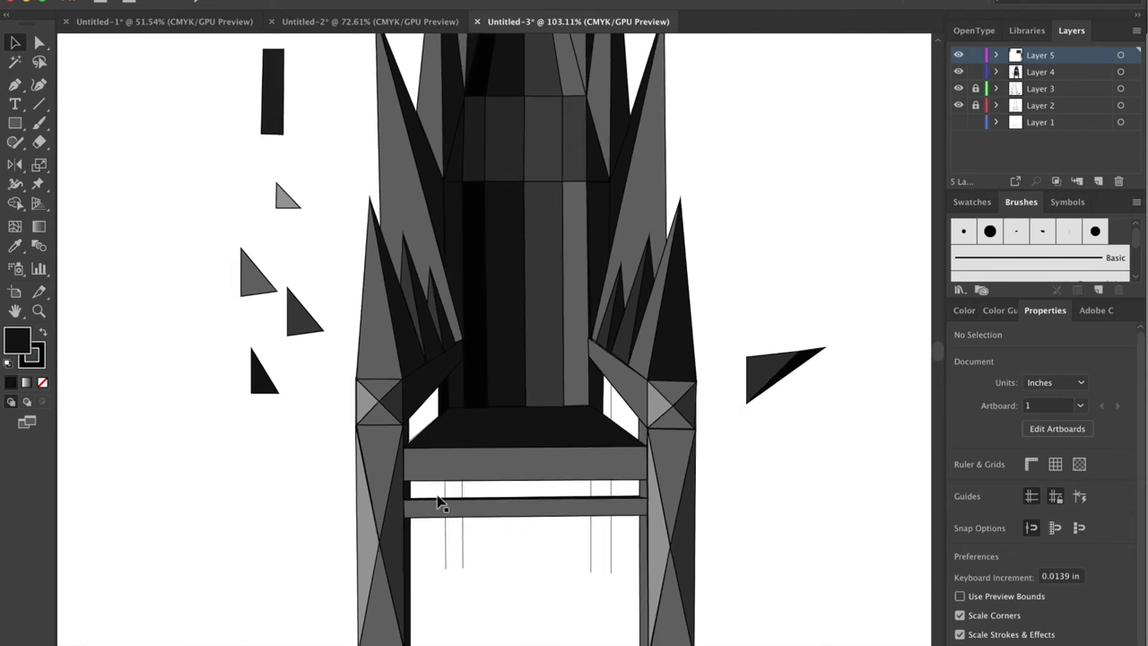
# Step: Draw a dark rear leg bar below the seat and send it behind the seat rails
pyautogui.press('p')
pyautogui.click(444, 483)
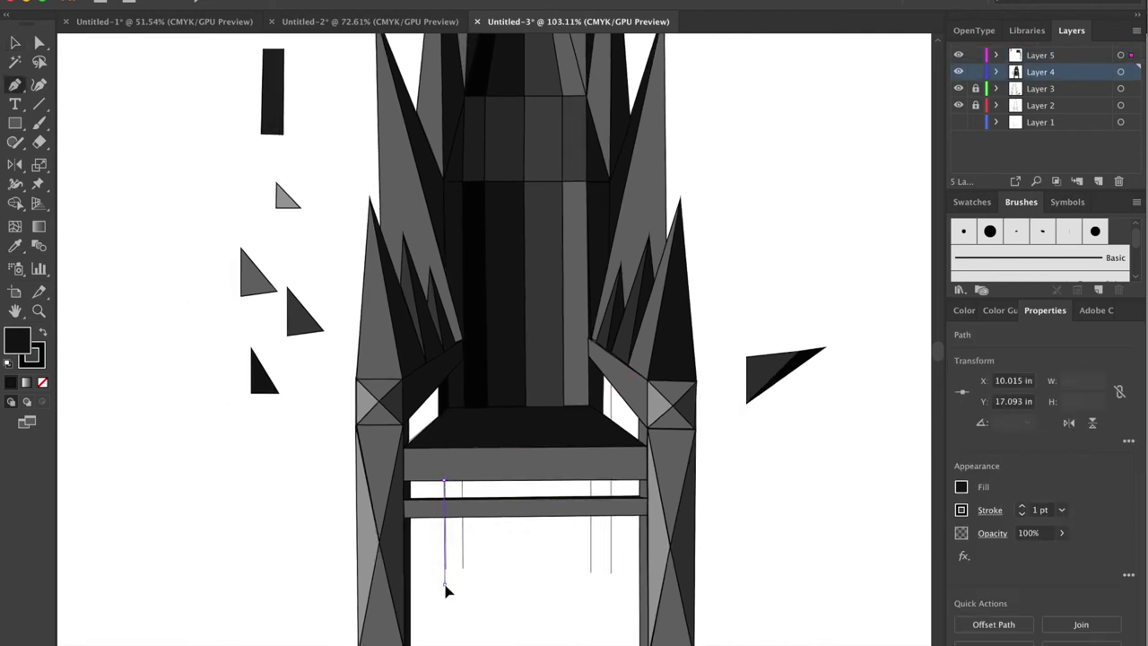
pyautogui.click(445, 583)
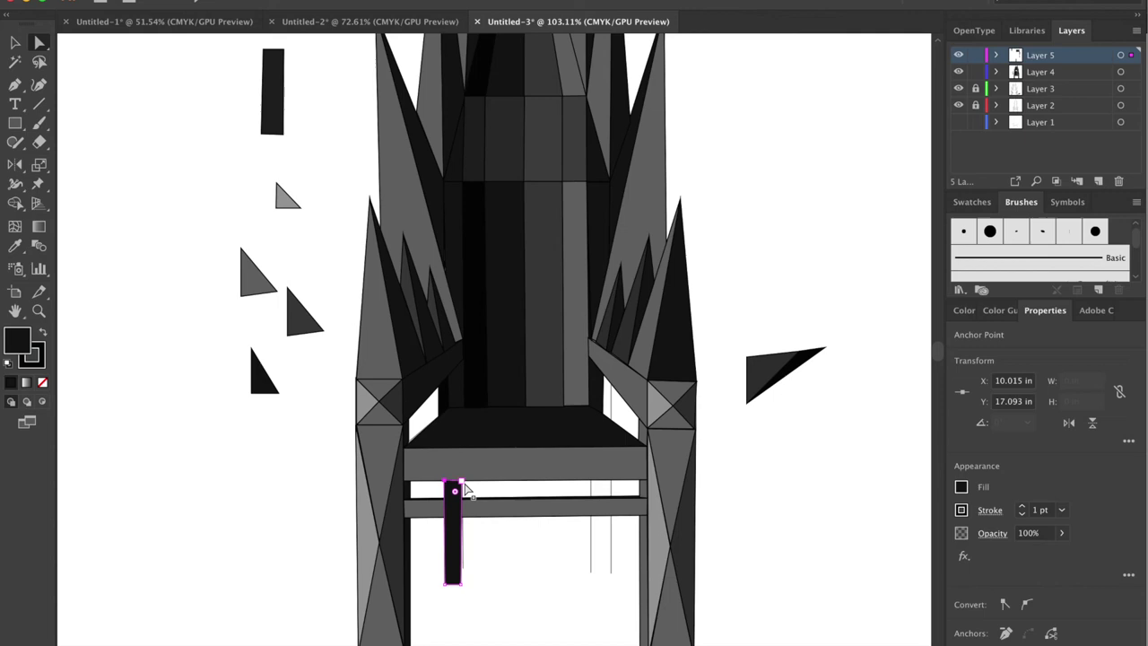
pyautogui.press('v')
pyautogui.rightClick(457, 526)
pyautogui.press('Escape')
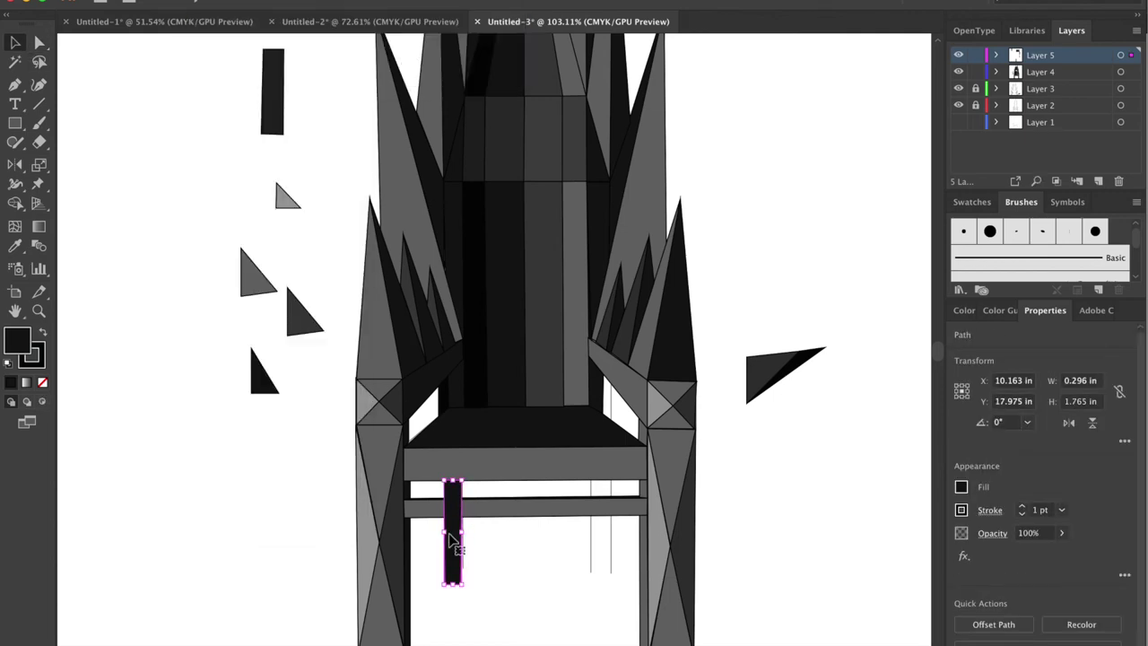
pyautogui.press('Delete')
pyautogui.click(1067, 71)
pyautogui.press('super+v')
pyautogui.press('super+f')
pyautogui.click(215, 0)
pyautogui.moveTo(229, 7)
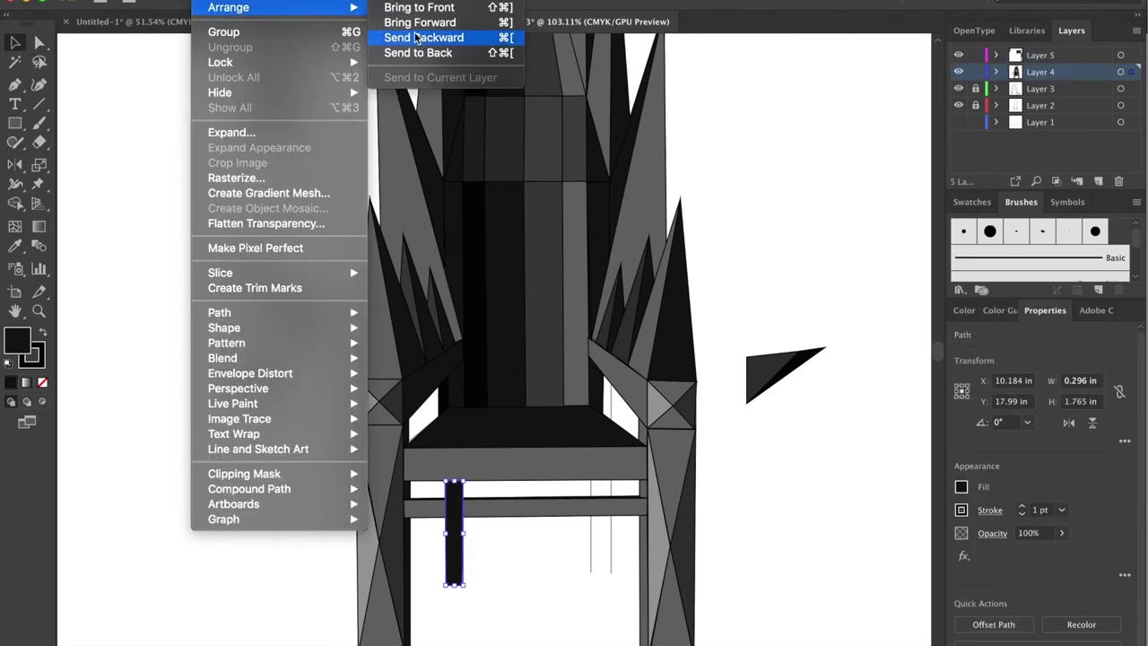
pyautogui.click(429, 54)
# Step: Draw a thin sliver shape from below the armrest down to the leg's foot
pyautogui.click(604, 528)
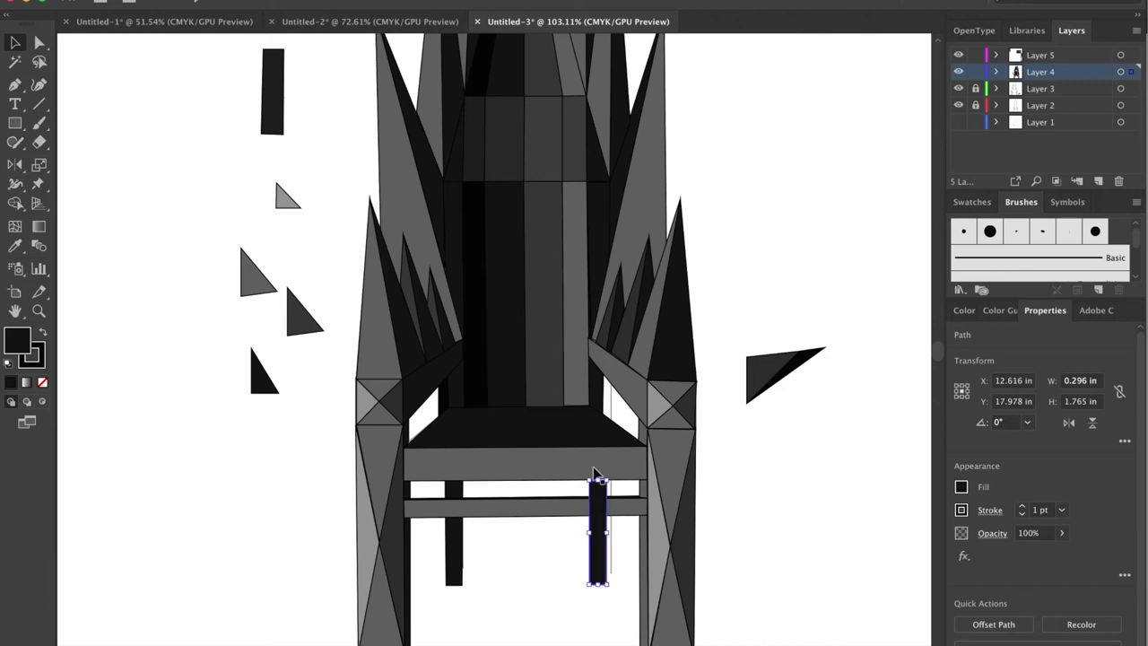
pyautogui.click(602, 388)
pyautogui.scroll(3, 602, 392)
pyautogui.click(890, 322)
pyautogui.scroll(-2, 890, 322)
pyautogui.click(674, 544)
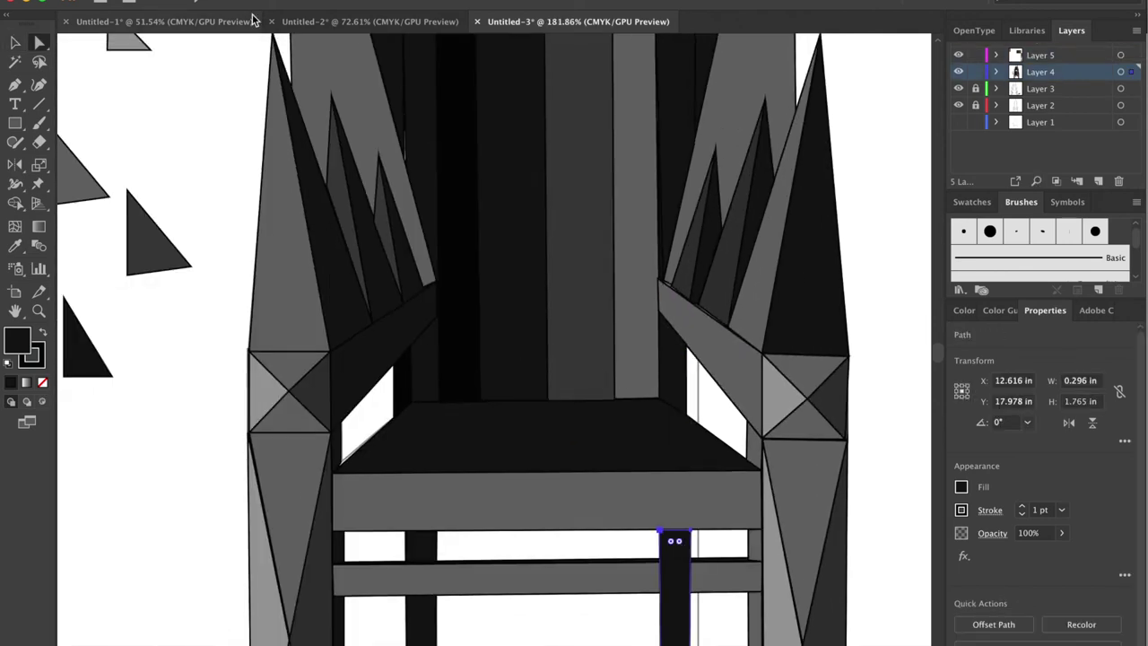
pyautogui.press('p')
pyautogui.click(687, 345)
pyautogui.click(701, 365)
pyautogui.scroll(-3, 672, 556)
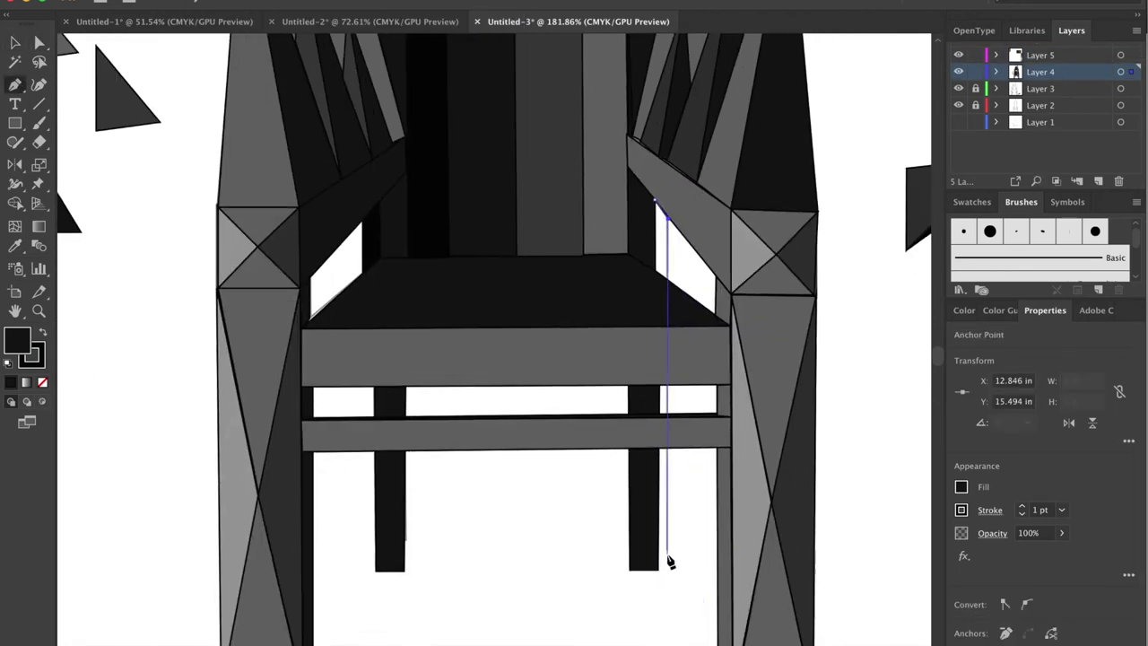
pyautogui.click(666, 208)
# Step: Eyedropper an existing shape's style onto the new sliver and check the right rear leg
pyautogui.press('i')
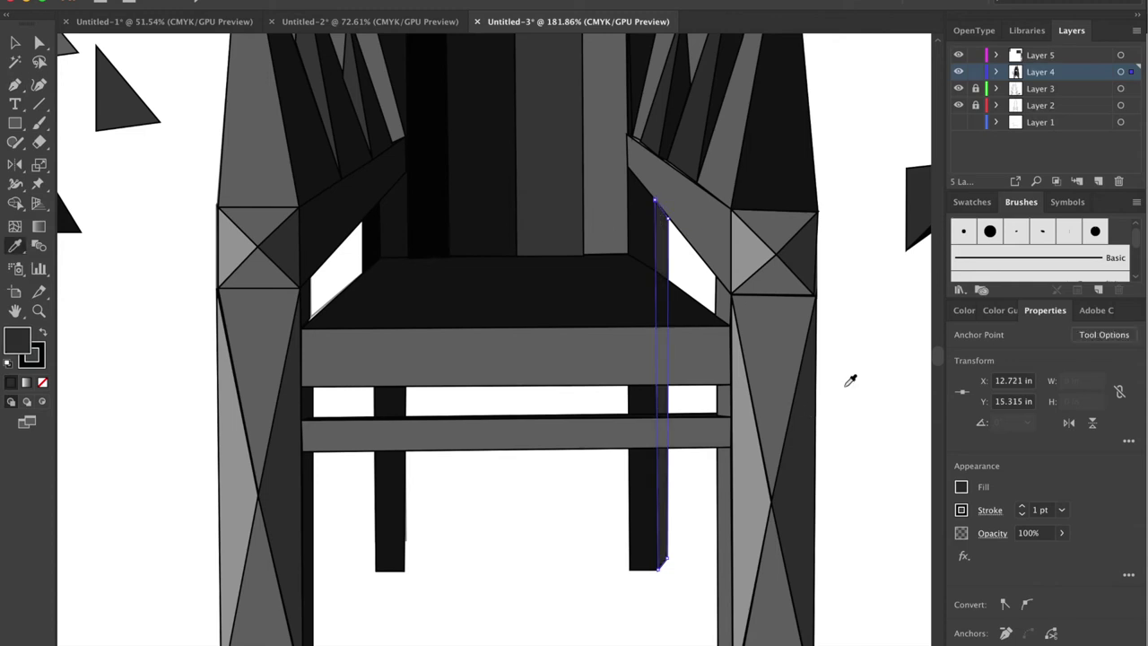
pyautogui.click(610, 239)
pyautogui.press('v')
pyautogui.click(867, 313)
pyautogui.scroll(-2, 867, 313)
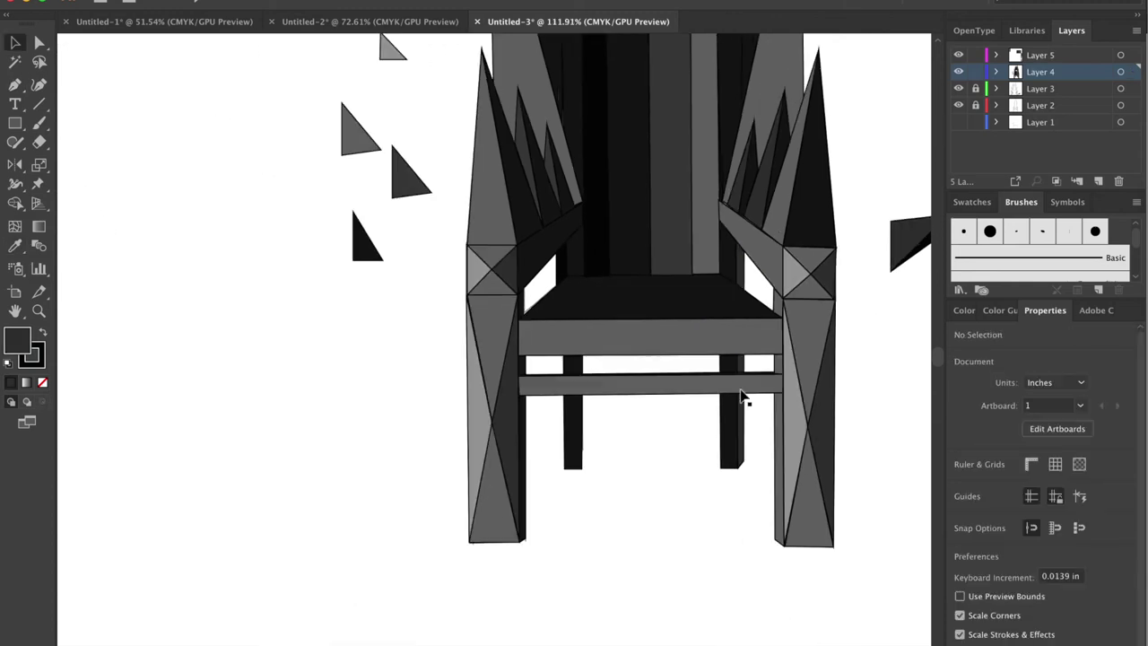
pyautogui.click(732, 415)
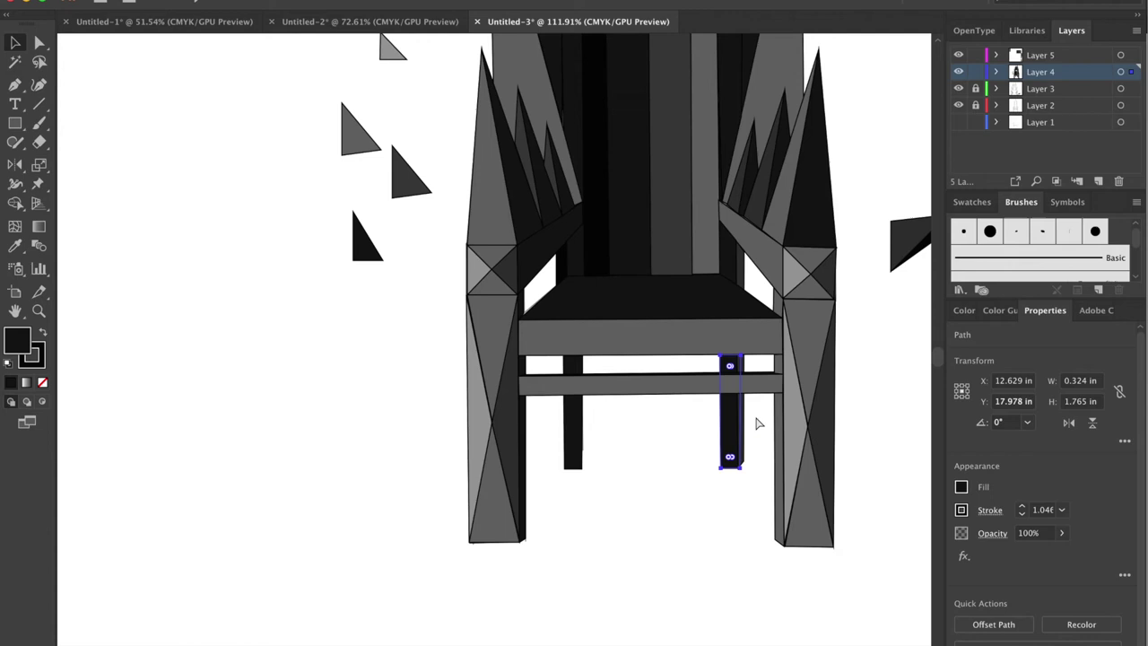
pyautogui.scroll(2, 756, 423)
pyautogui.click(723, 398)
pyautogui.click(736, 351)
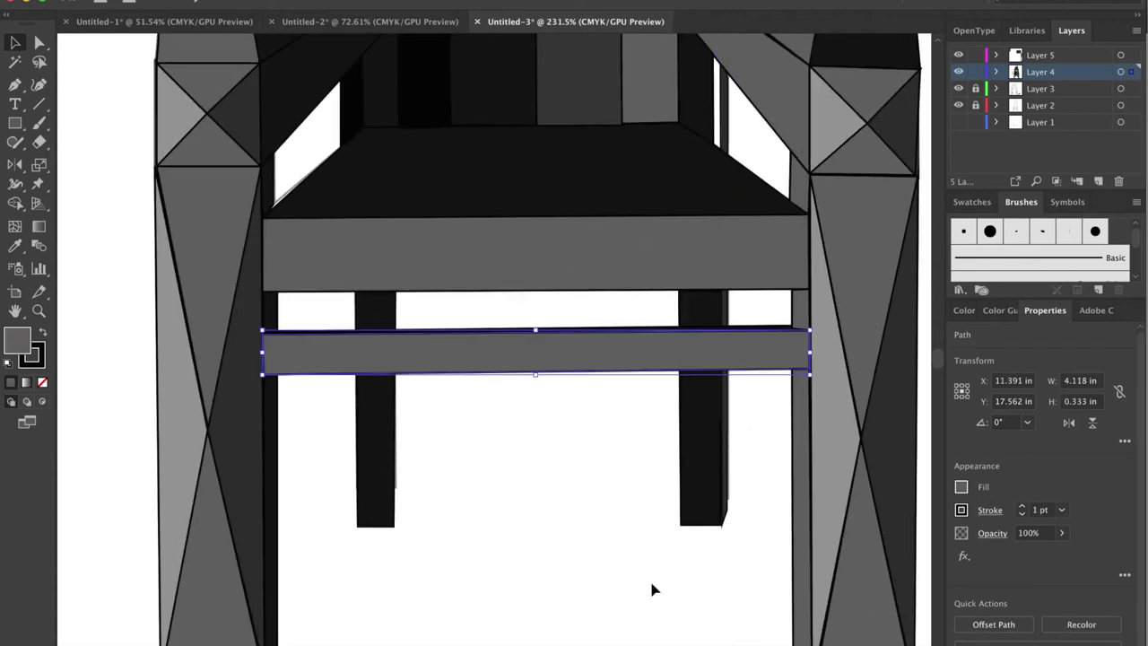
pyautogui.scroll(-1, 652, 589)
pyautogui.click(674, 418)
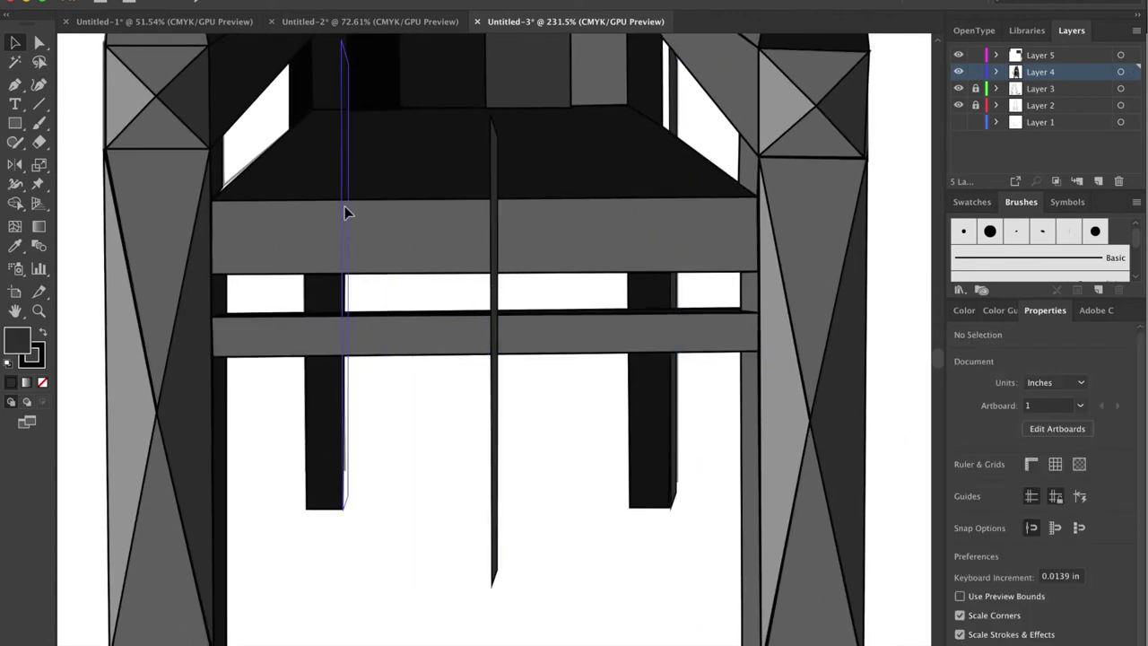
# Step: Move the sliver onto the left rear leg and reshape a sliver beside the right armrest
pyautogui.moveTo(344, 213); pyautogui.dragTo(344, 216)
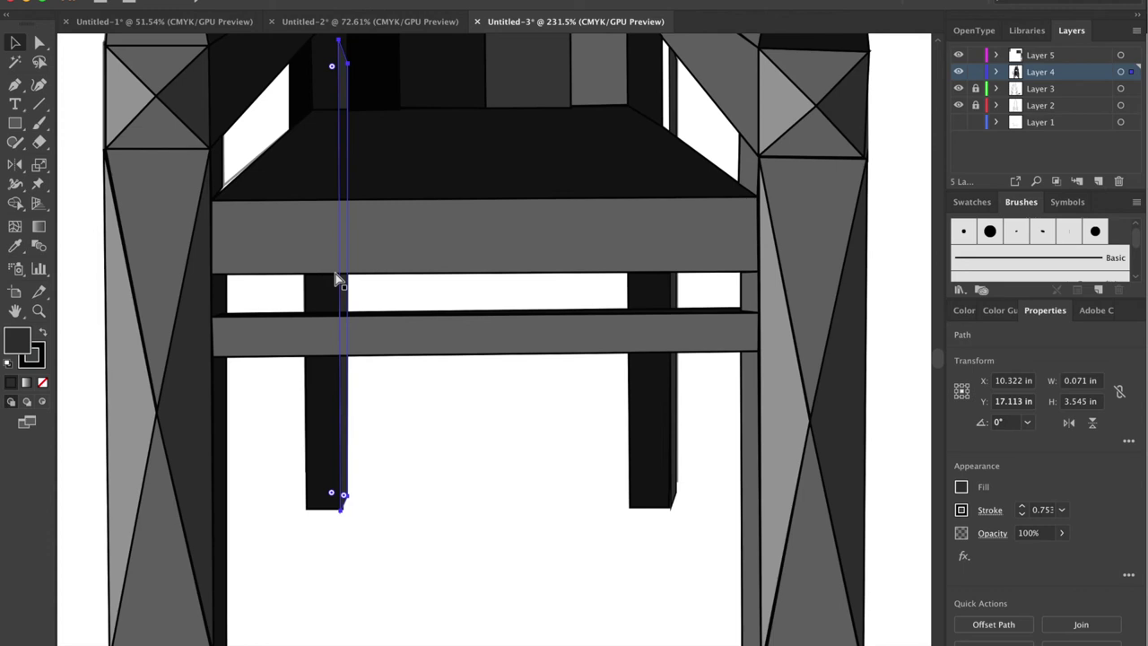
pyautogui.click(428, 461)
pyautogui.scroll(2, 428, 461)
pyautogui.click(348, 213)
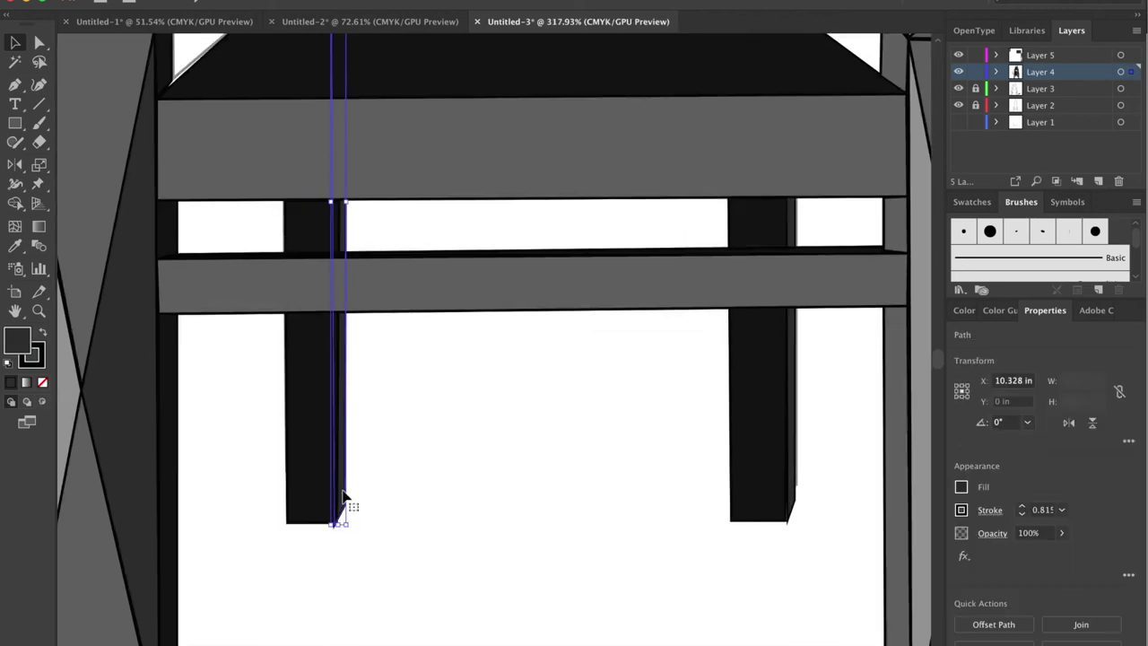
pyautogui.press('a')
pyautogui.click(356, 536)
pyautogui.scroll(5, 789, 502)
pyautogui.moveTo(730, 244); pyautogui.dragTo(747, 325)
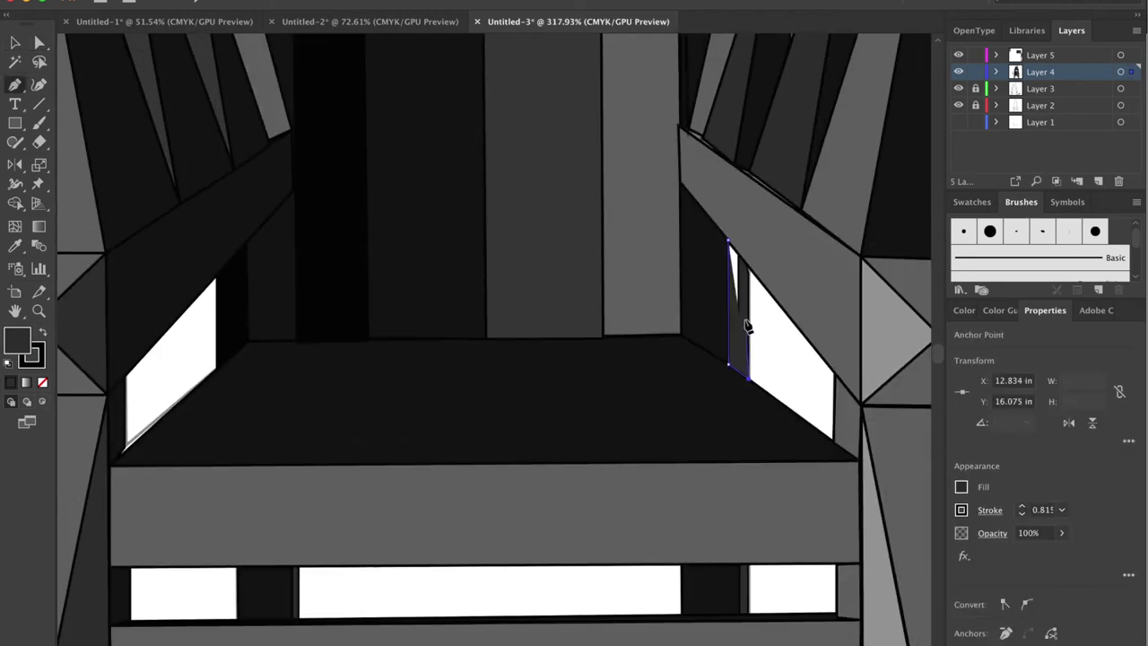
pyautogui.click(768, 376)
pyautogui.scroll(-3, 768, 377)
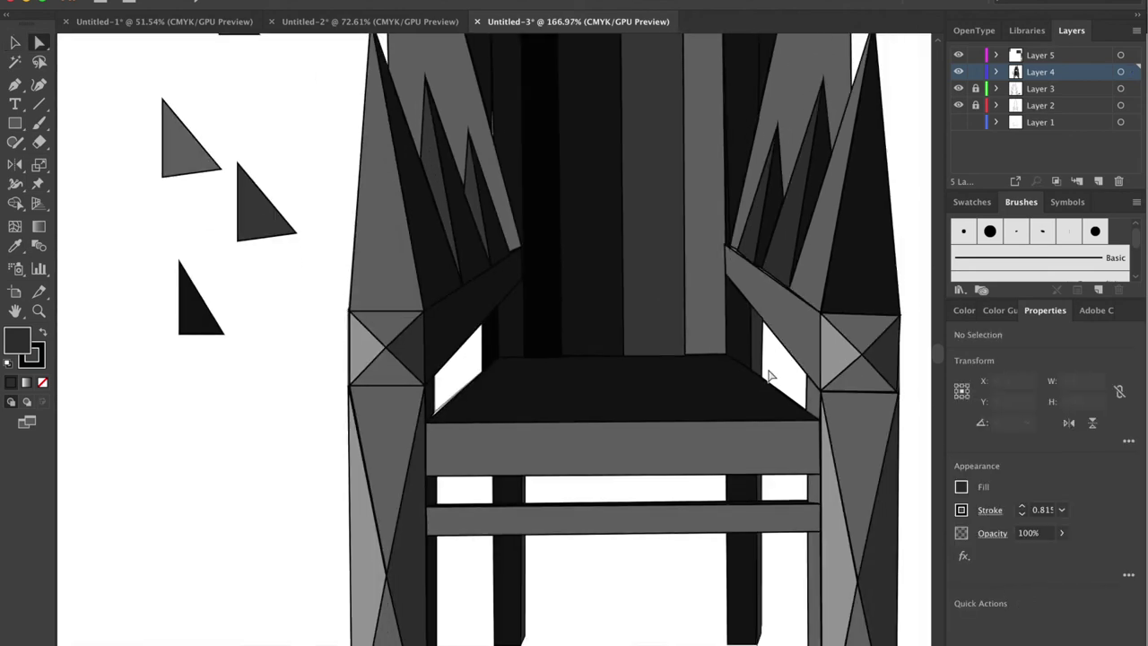
pyautogui.click(758, 357)
pyautogui.scroll(-3, 789, 381)
pyautogui.scroll(-1, 781, 234)
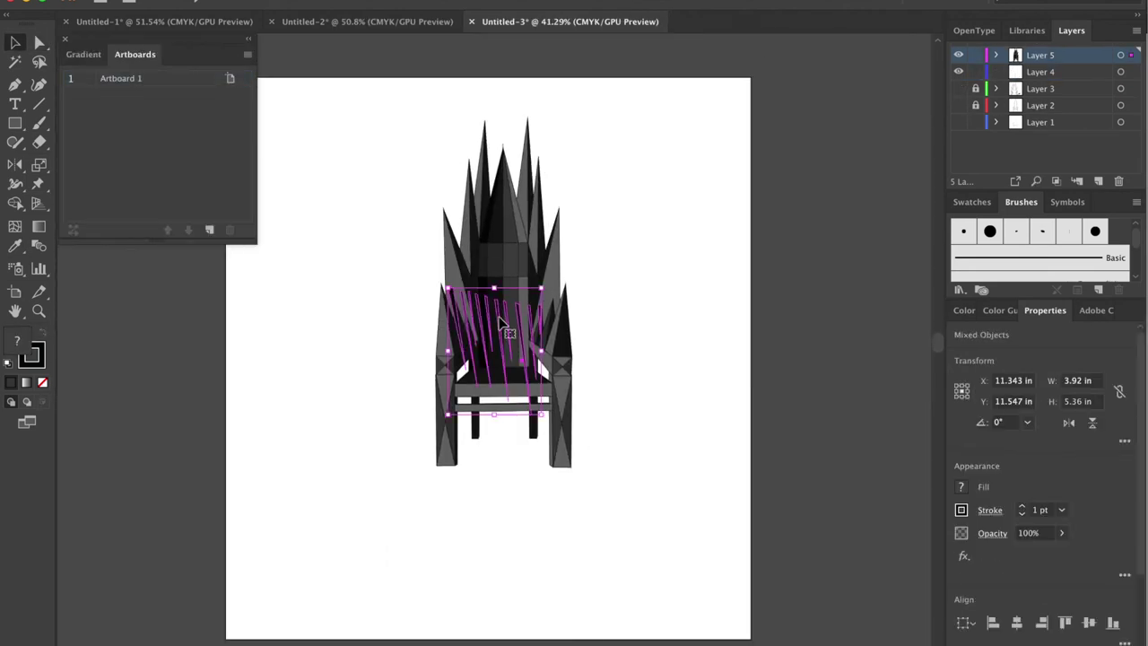
# Step: Rotate one spike group, then paste a mirrored copy tilted about 29 degrees and group it
pyautogui.moveTo(507, 327)
pyautogui.mouseDown()
pyautogui.moveTo(455, 450)
pyautogui.moveTo(397, 366)
pyautogui.moveTo(562, 136)
pyautogui.mouseUp()
pyautogui.moveTo(541, 257); pyautogui.dragTo(570, 259)
pyautogui.click(634, 259)
pyautogui.hotkey('ctrl', 'v')
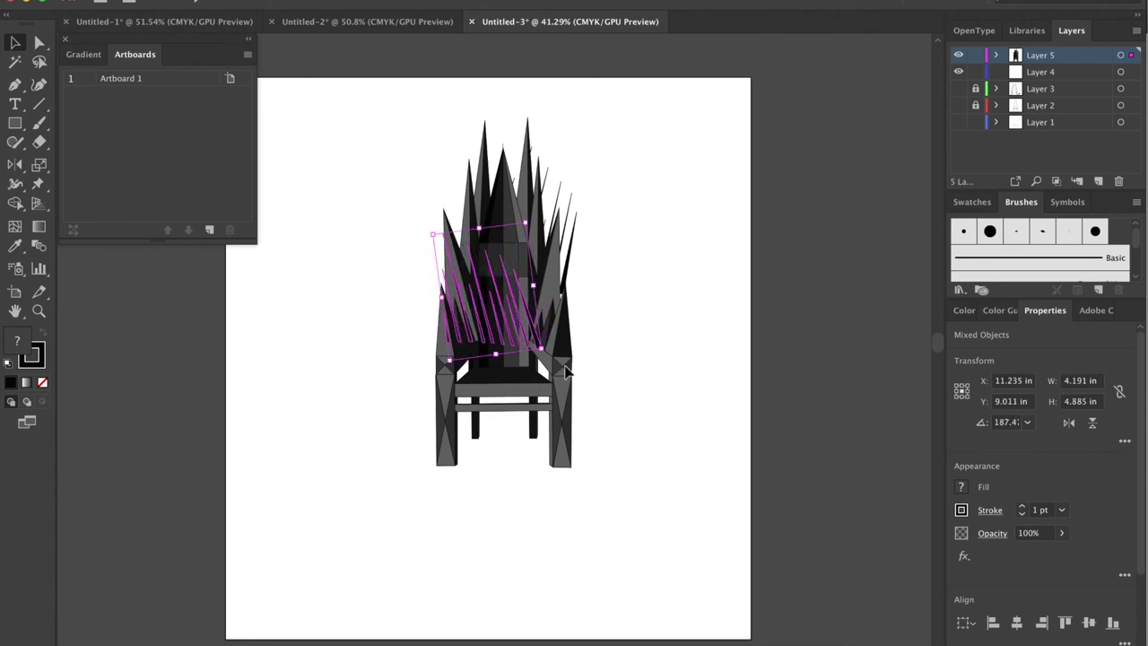
pyautogui.click(422, 51)
pyautogui.click(654, 425)
pyautogui.moveTo(494, 287); pyautogui.dragTo(453, 269)
pyautogui.moveTo(503, 207); pyautogui.dragTo(465, 177)
pyautogui.moveTo(439, 255); pyautogui.dragTo(423, 235)
pyautogui.hotkey('ctrl', 'g')
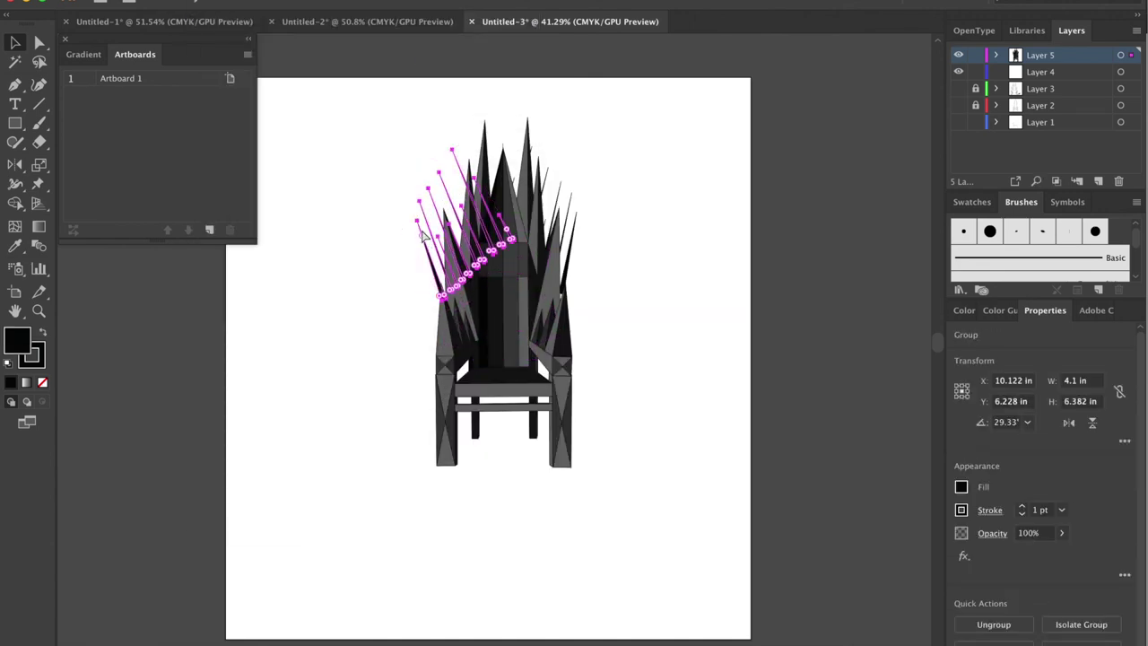
pyautogui.click(404, 261)
# Step: Position the spike group on the throne's left side and delete a stray spike
pyautogui.moveTo(410, 269); pyautogui.dragTo(466, 348)
pyautogui.moveTo(420, 382); pyautogui.dragTo(420, 368)
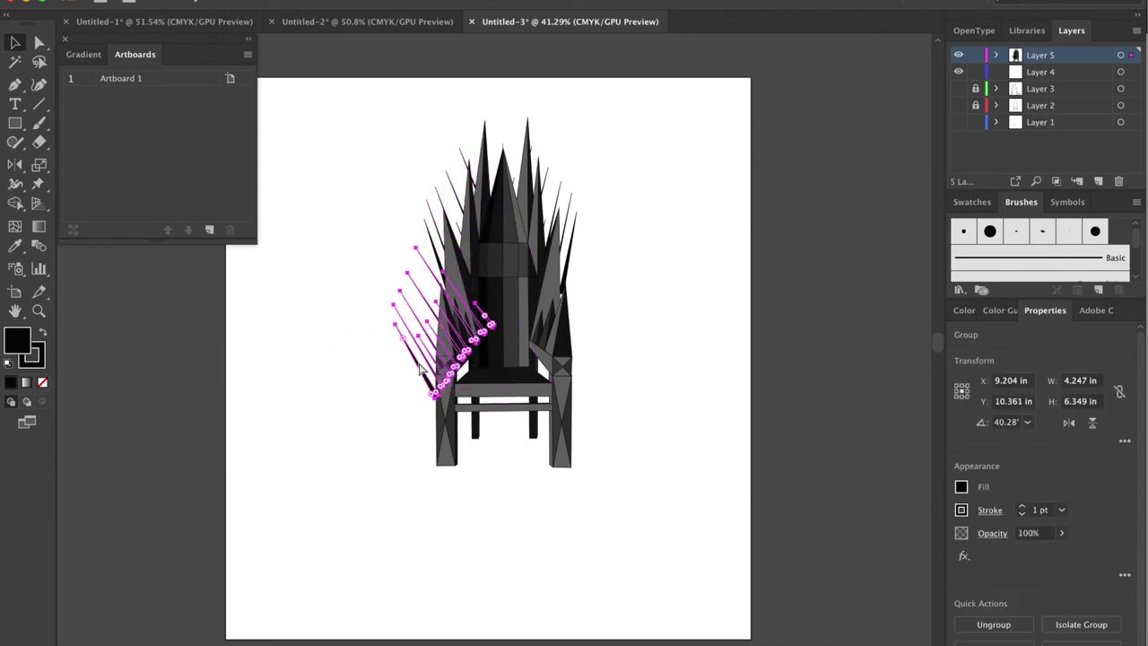
pyautogui.scroll(3, 389, 312)
pyautogui.click(390, 312)
pyautogui.click(455, 199)
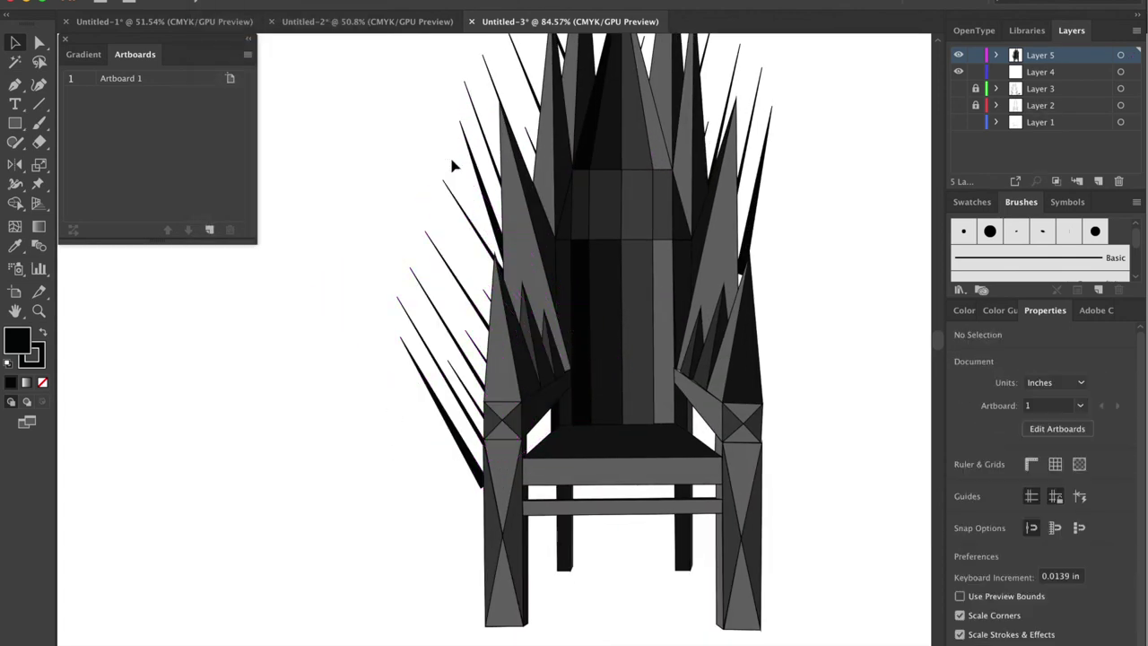
pyautogui.click(417, 287)
pyautogui.click(452, 279)
pyautogui.press('Delete')
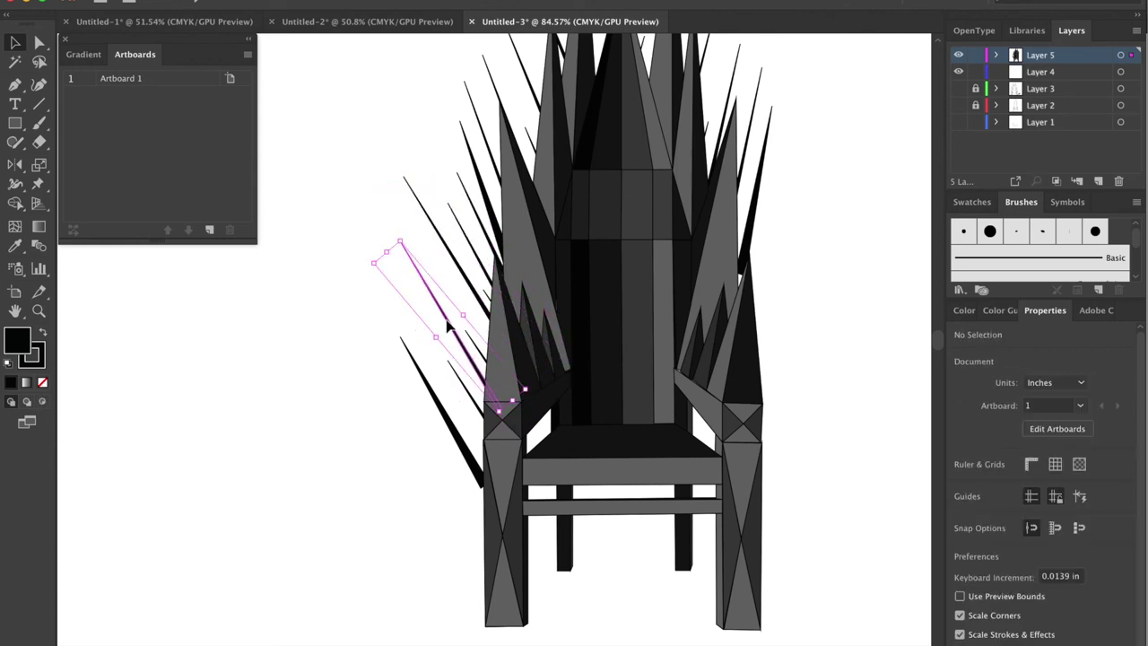
# Step: Copy the left-side spikes, mirror them, and place the copy on the throne's right side
pyautogui.click(408, 343)
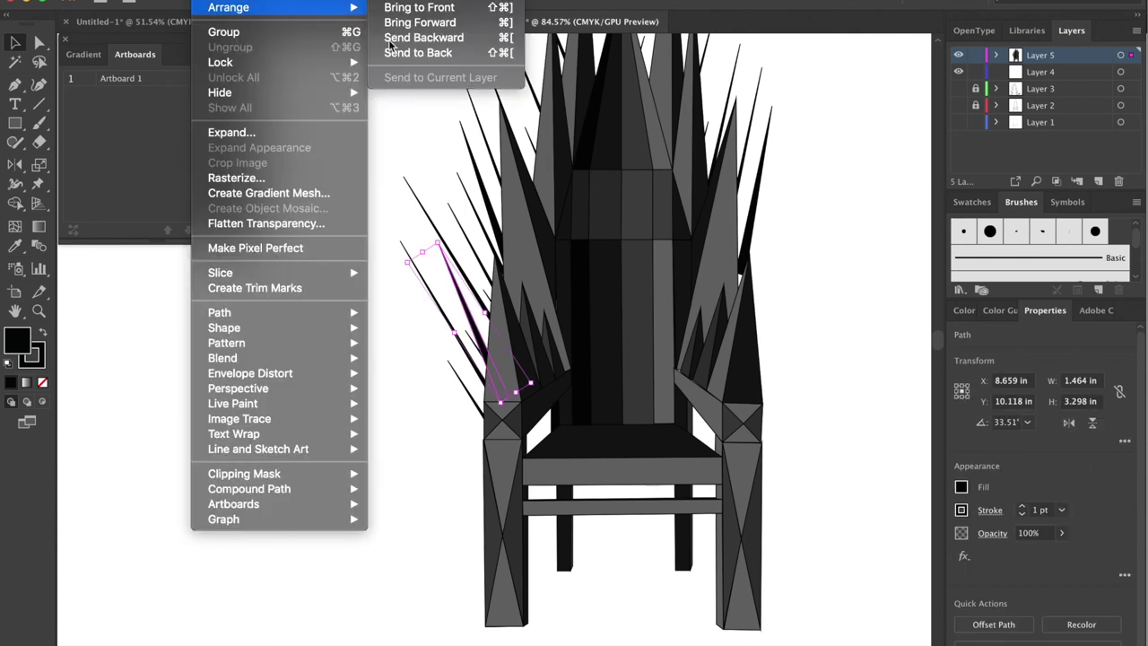
pyautogui.moveTo(467, 359); pyautogui.dragTo(769, 339)
pyautogui.moveTo(463, 69); pyautogui.dragTo(335, 251)
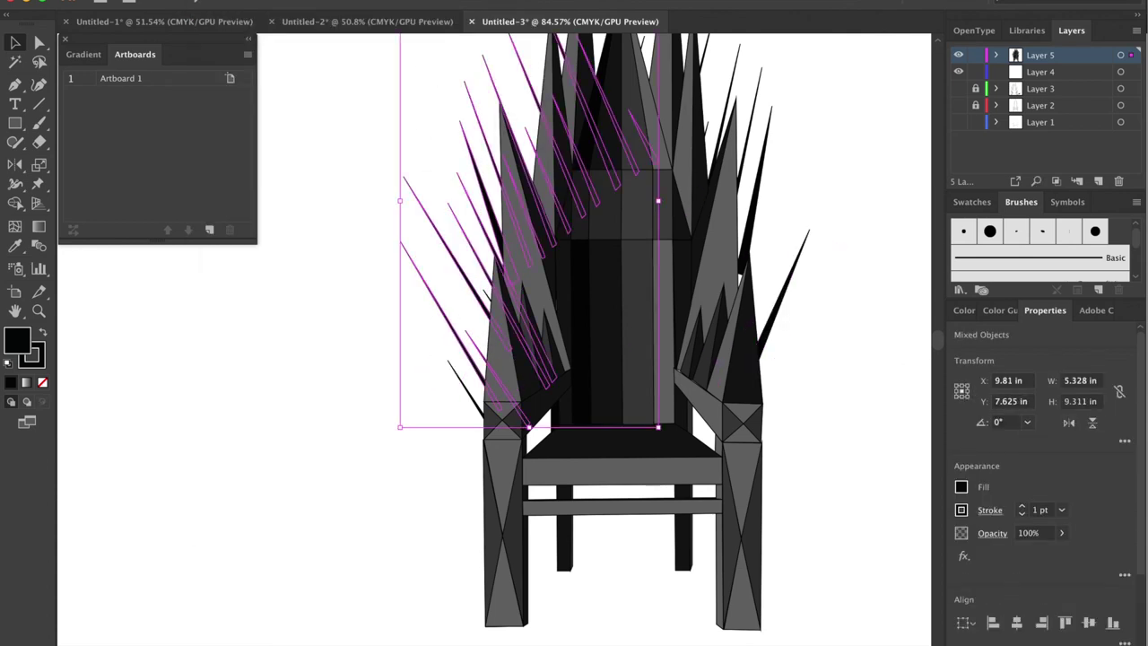
pyautogui.click(416, 206)
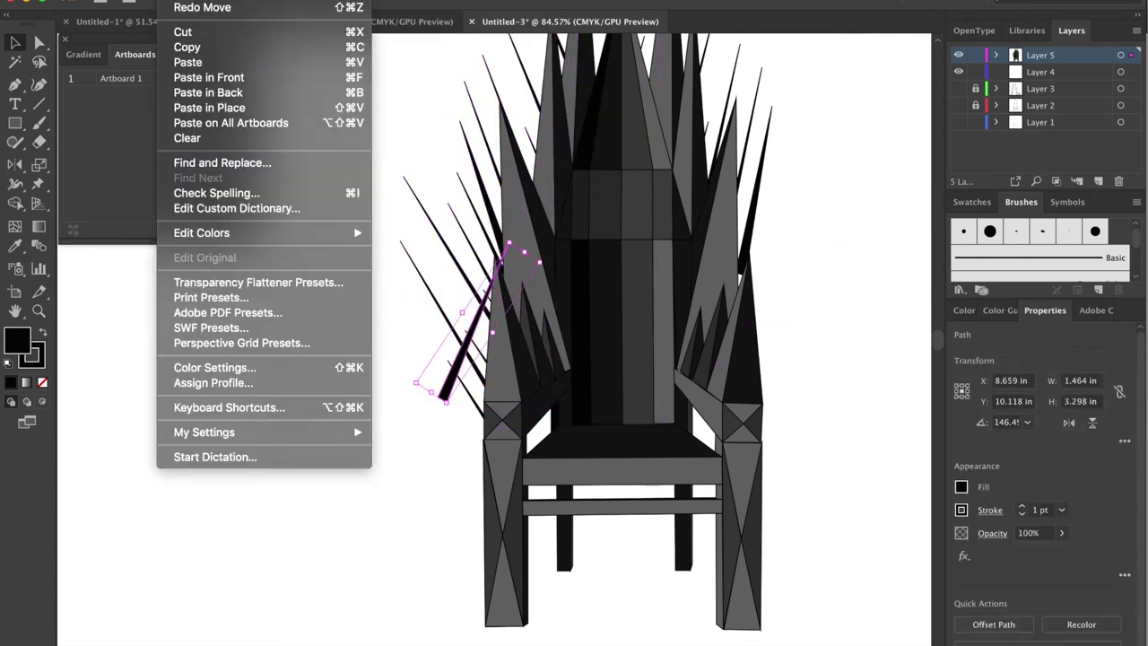
pyautogui.click(459, 358)
pyautogui.keyDown('shift'); pyautogui.click(422, 269); pyautogui.keyUp('shift')
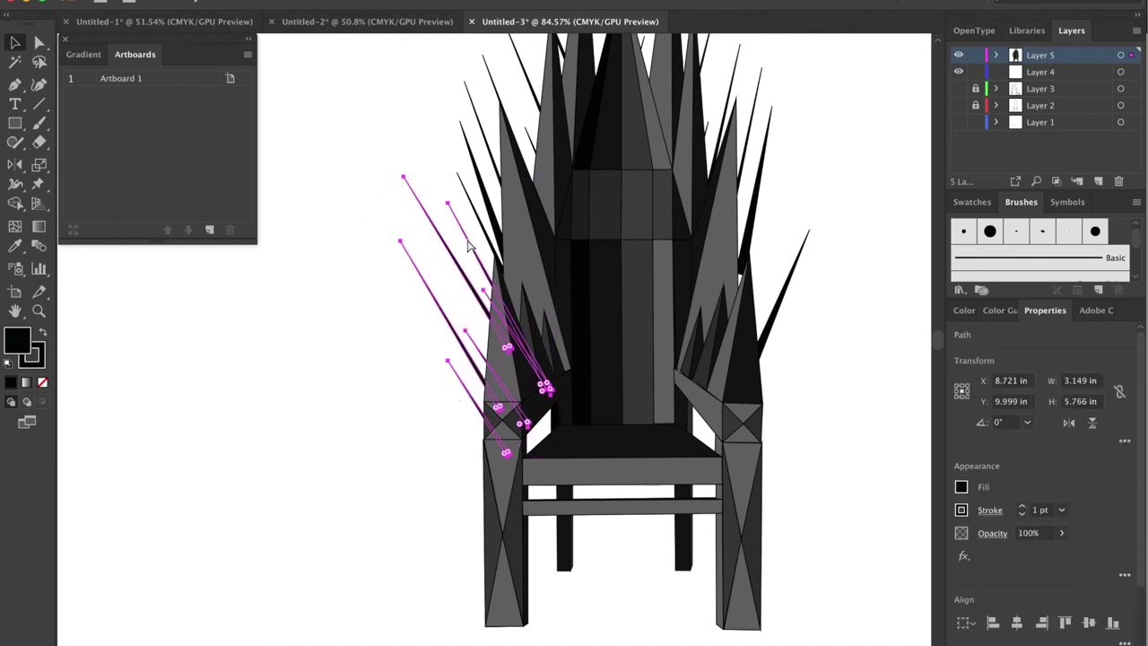
pyautogui.hotkey('ctrl', 'c')
pyautogui.hscroll(5, 493, 359)
pyautogui.hotkey('ctrl', 'v')
pyautogui.rightClick(538, 270)
pyautogui.click(684, 300)
pyautogui.press('Return')
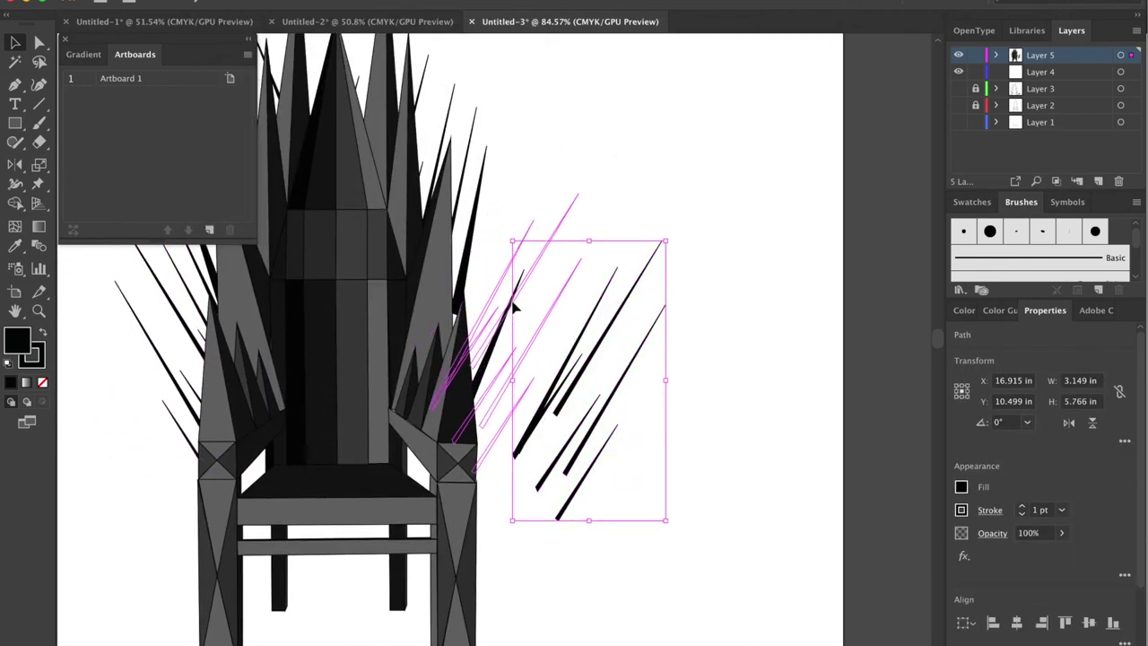
pyautogui.moveTo(579, 381); pyautogui.dragTo(489, 334)
pyautogui.moveTo(620, 300); pyautogui.dragTo(512, 257)
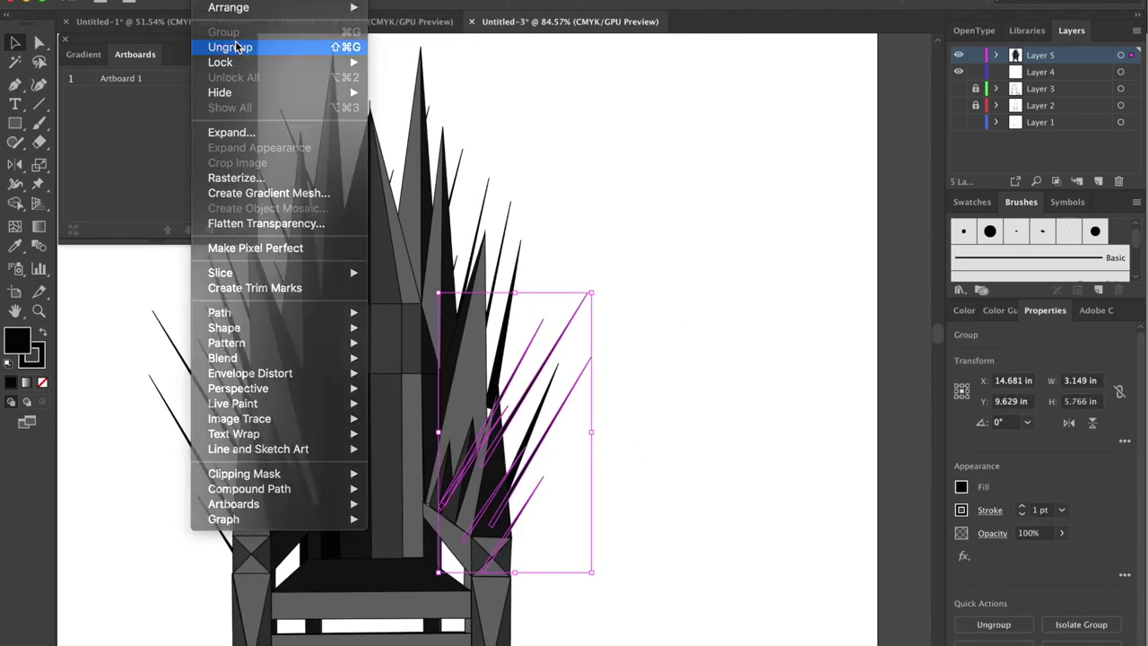
# Step: Ungroup the spikes and move, rotate and stretch individual spikes around the throne's top
pyautogui.click(238, 46)
pyautogui.click(507, 413)
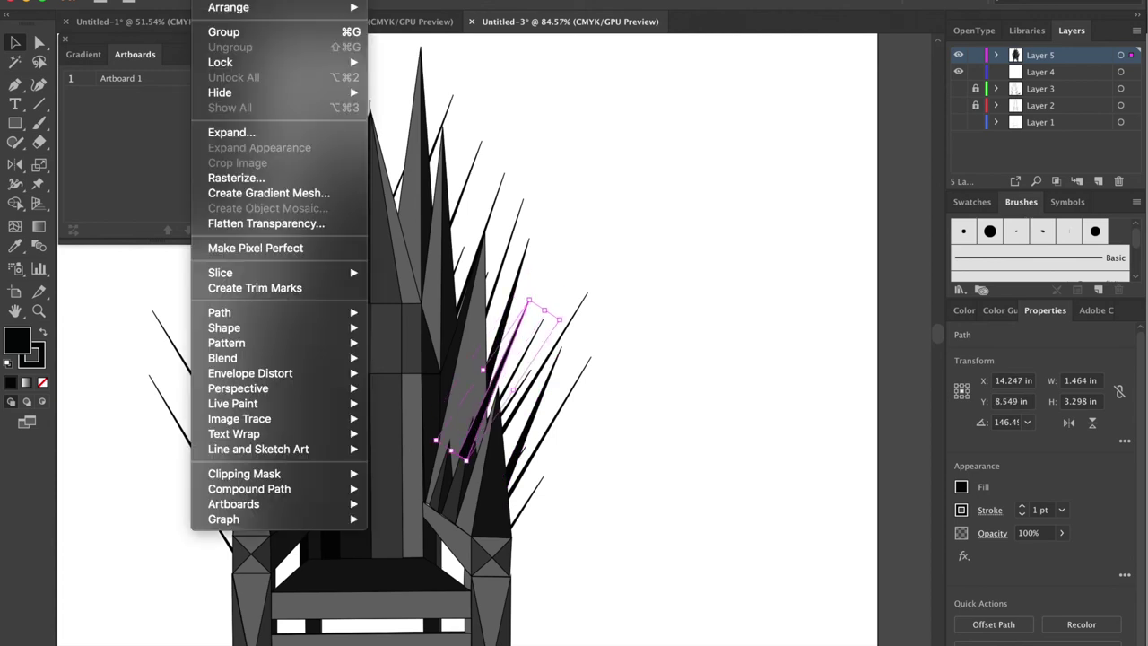
pyautogui.moveTo(515, 453); pyautogui.dragTo(583, 332)
pyautogui.moveTo(662, 183)
pyautogui.mouseDown()
pyautogui.moveTo(628, 174)
pyautogui.moveTo(410, 188)
pyautogui.moveTo(415, 147)
pyautogui.mouseUp()
pyautogui.click(516, 359)
pyautogui.moveTo(516, 359); pyautogui.dragTo(323, 260)
pyautogui.click(485, 341)
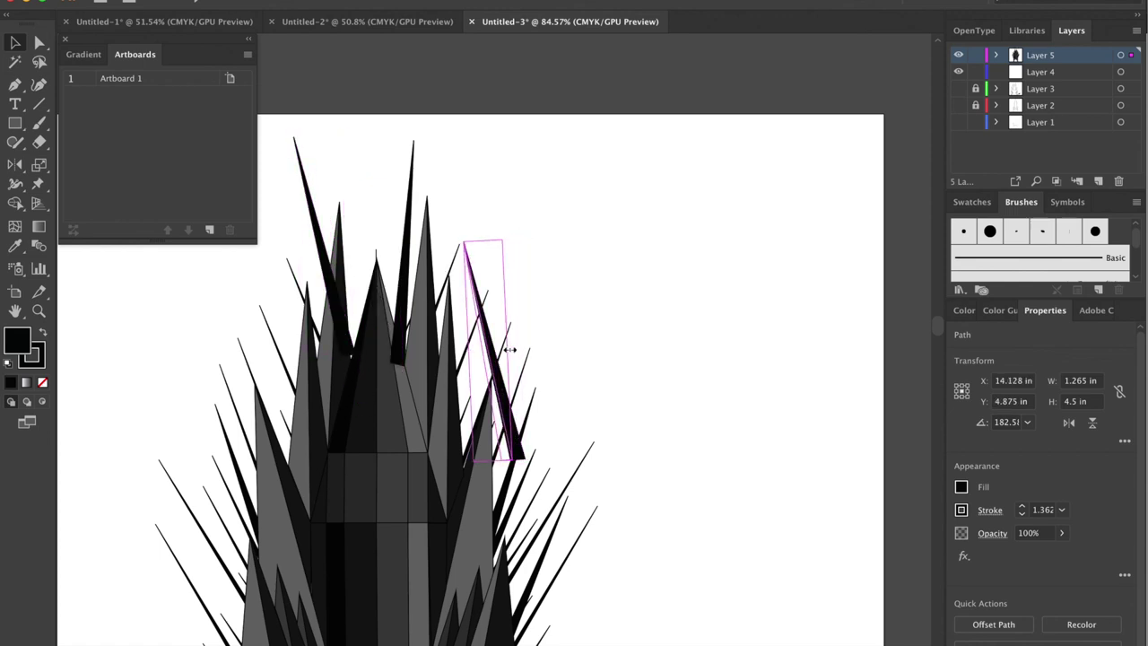
pyautogui.moveTo(492, 363); pyautogui.dragTo(368, 269)
pyautogui.moveTo(493, 287); pyautogui.dragTo(508, 230)
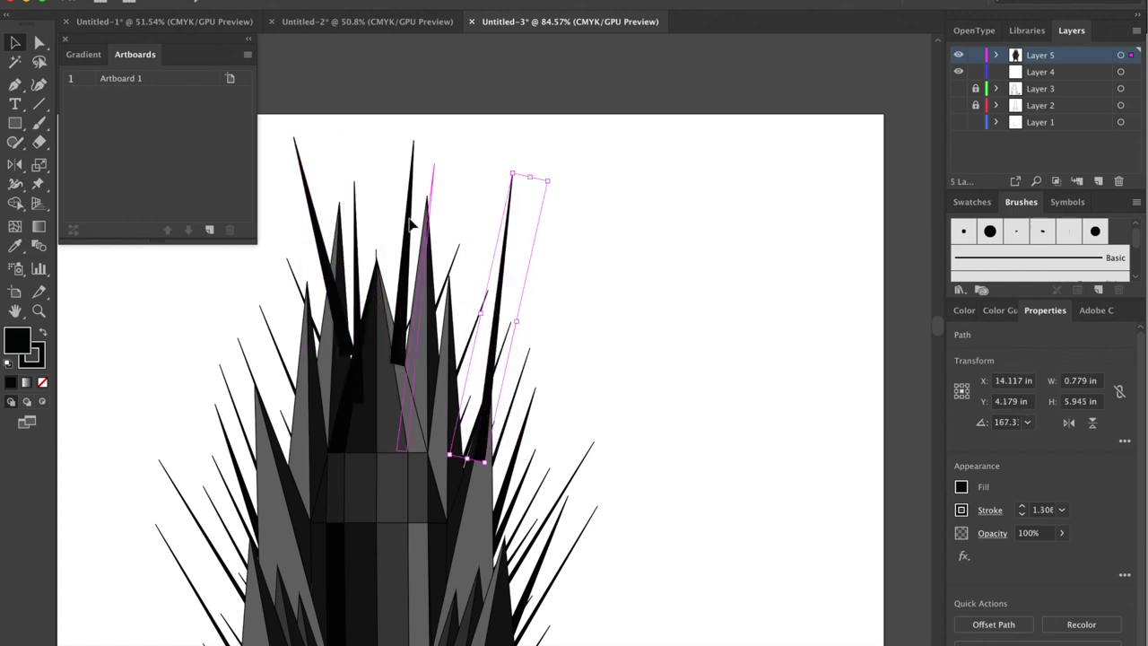
pyautogui.moveTo(387, 176)
pyautogui.mouseDown()
pyautogui.moveTo(362, 153)
pyautogui.moveTo(410, 251)
pyautogui.mouseUp()
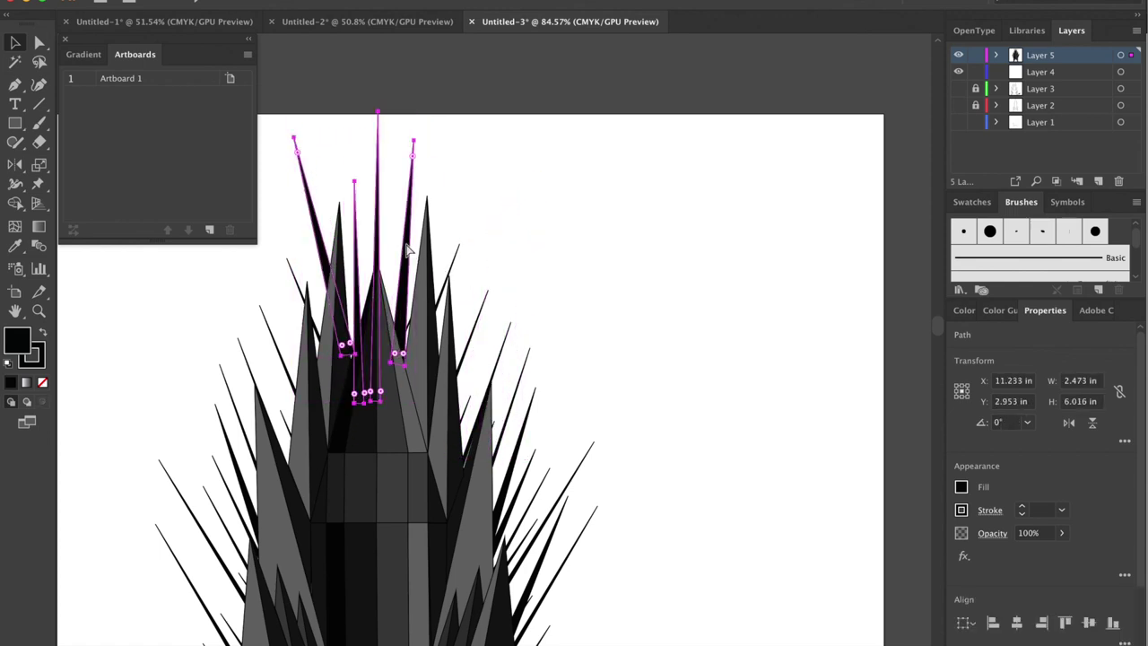
pyautogui.click(572, 251)
# Step: Shift a spike group up-left, then mirror another spike group and reposition it on the throne
pyautogui.scroll(-2, 573, 252)
pyautogui.scroll(-1, 617, 598)
pyautogui.moveTo(400, 343)
pyautogui.mouseDown()
pyautogui.moveTo(365, 292)
pyautogui.moveTo(306, 375)
pyautogui.mouseUp()
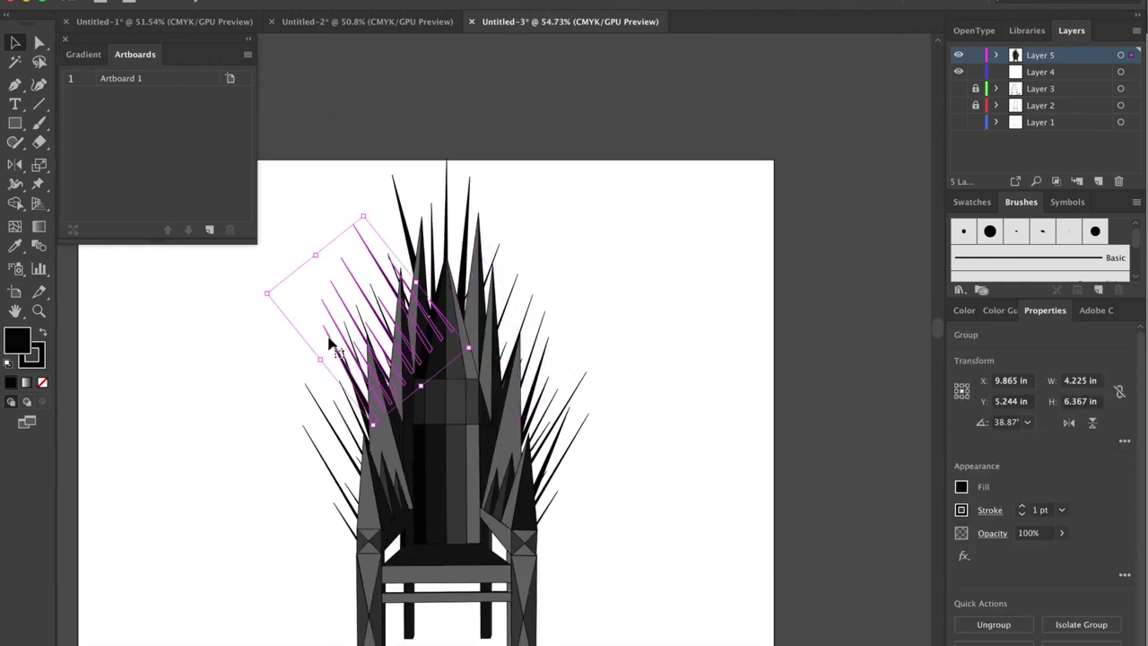
pyautogui.press('a')
pyautogui.click(335, 380)
pyautogui.press('v')
pyautogui.click(539, 323)
pyautogui.click(305, 0)
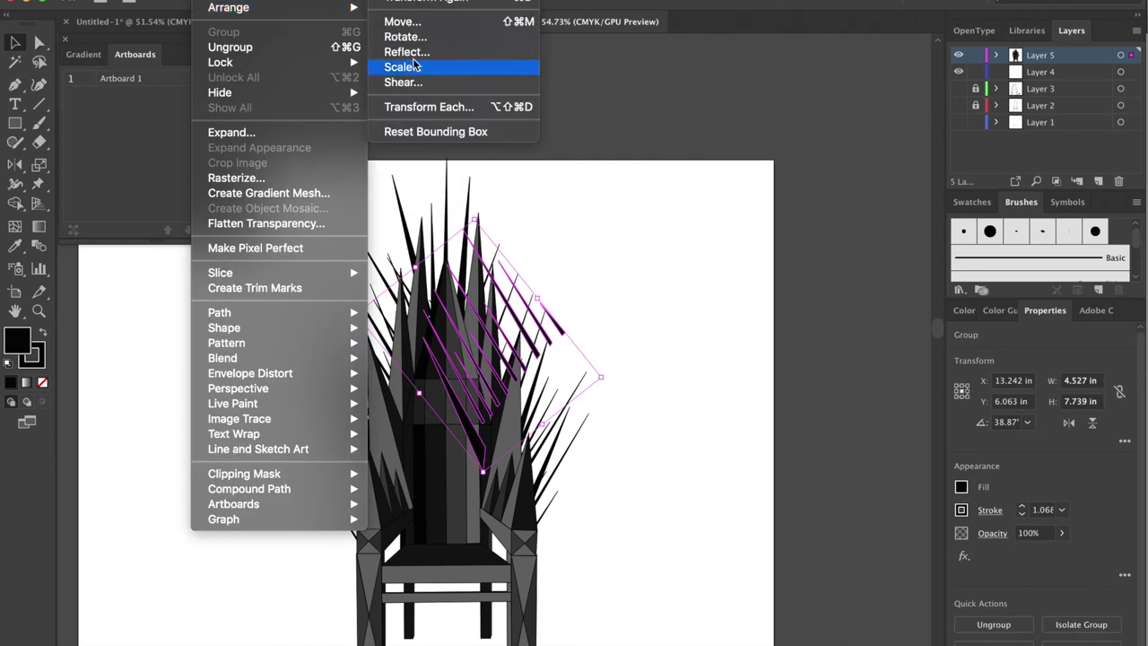
pyautogui.click(687, 313)
pyautogui.click(457, 359)
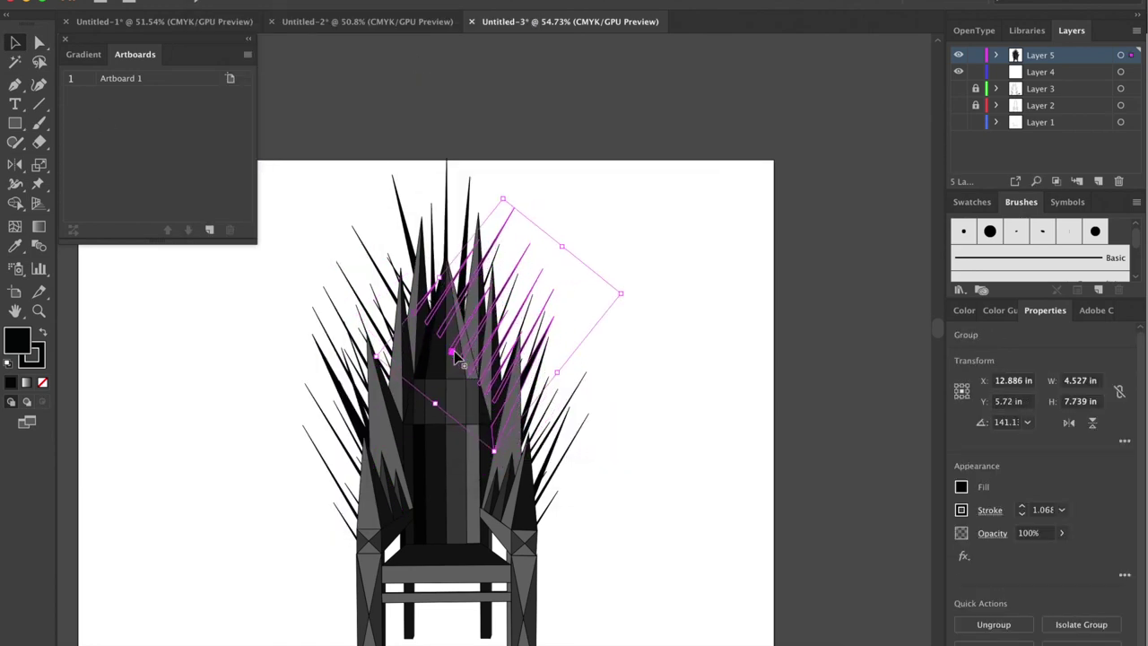
pyautogui.click(553, 341)
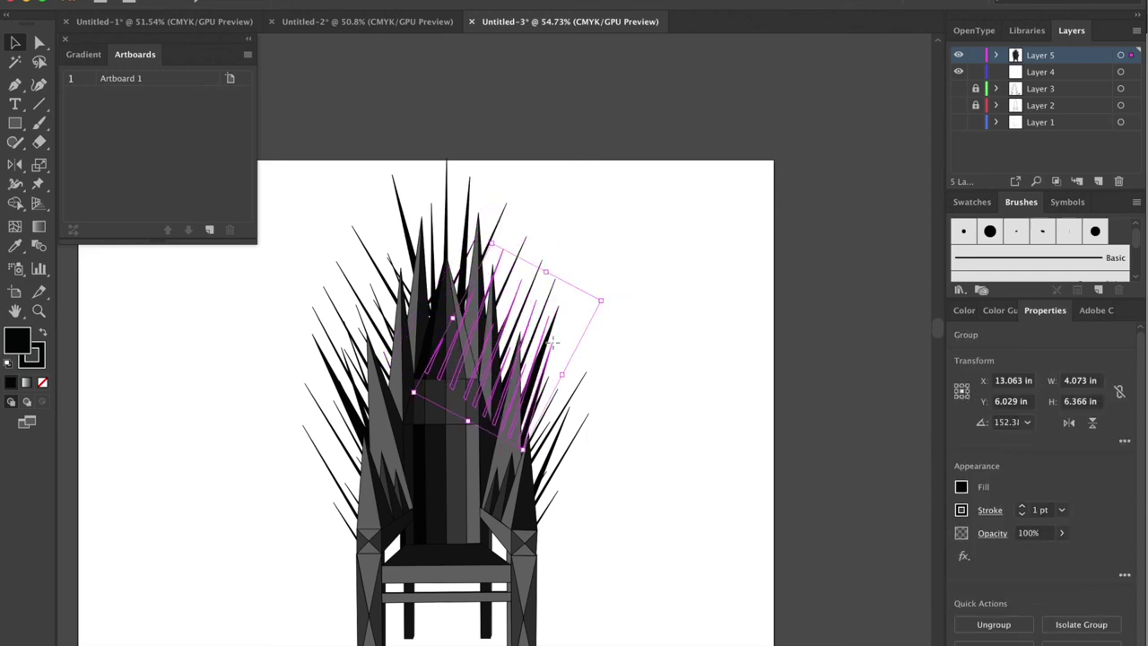
# Step: Zoom out and select all of the throne artwork
pyautogui.hotkey('ctrl', 'a')
pyautogui.scroll(-2, 623, 339)
pyautogui.click(255, 0)
pyautogui.press('Escape')
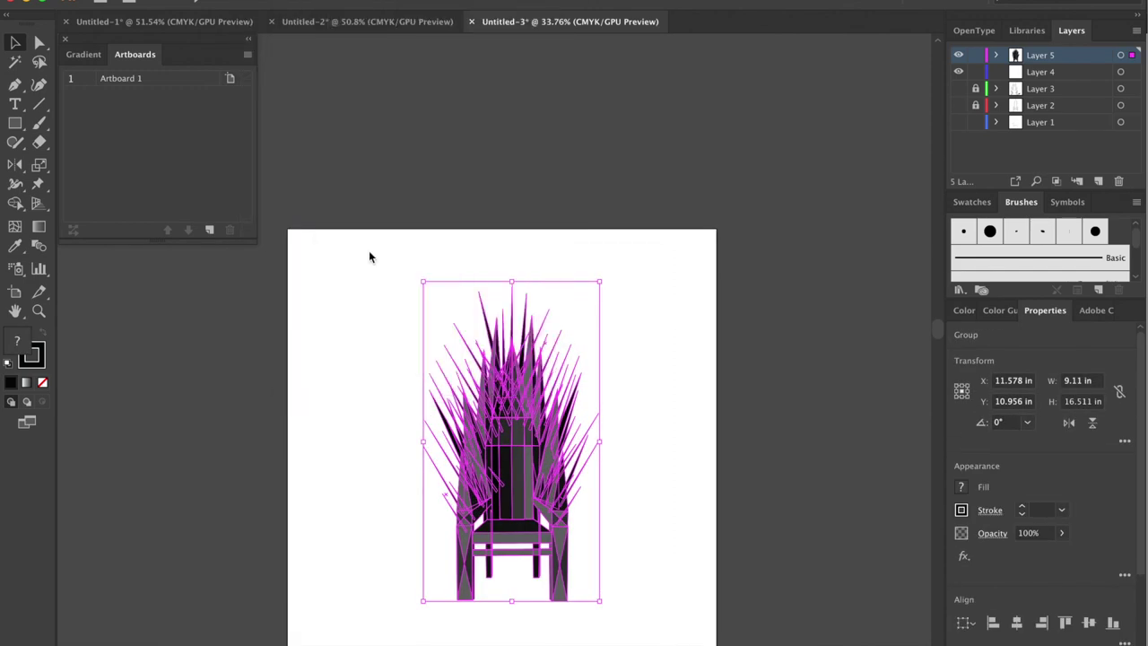
# Step: Apply the Graphic Pen effect to the throne with a lower Light/Dark Balance
pyautogui.hotkey('ctrl', 'alt', 'shift', 'e')
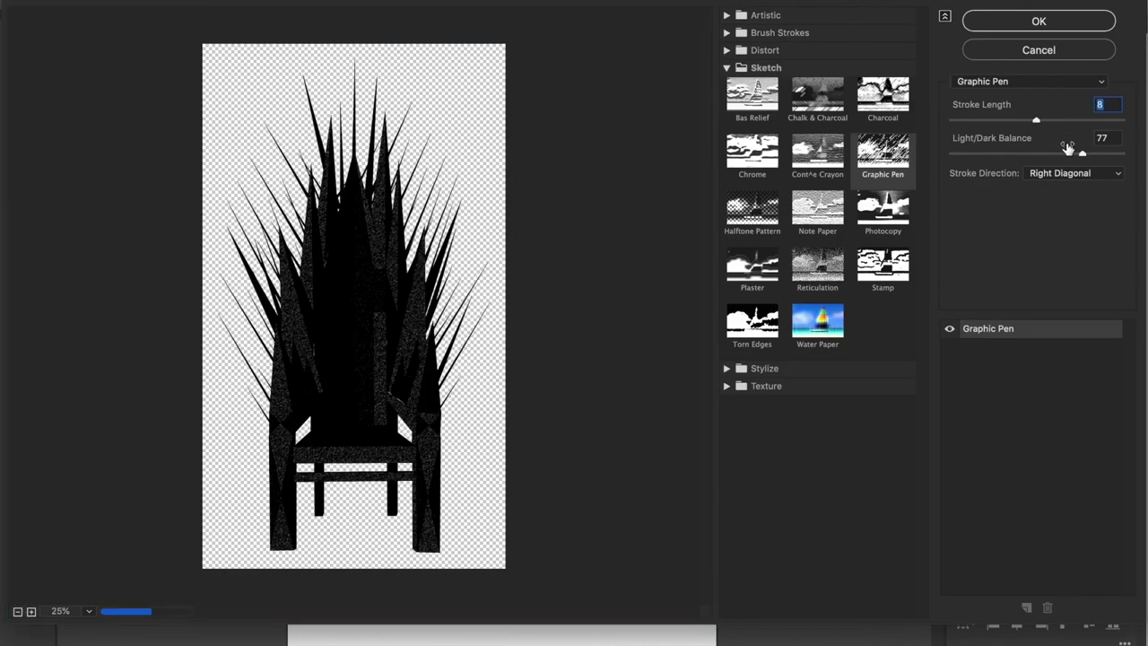
pyautogui.moveTo(1019, 158)
pyautogui.mouseDown()
pyautogui.moveTo(993, 159)
pyautogui.moveTo(1006, 158)
pyautogui.mouseUp()
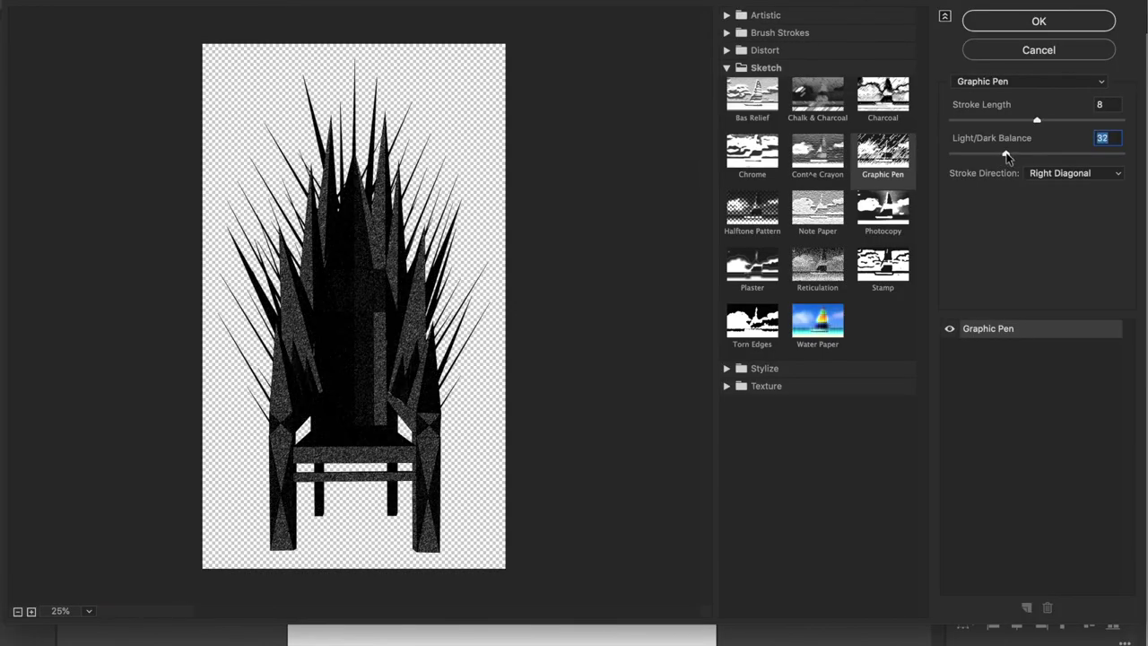
pyautogui.click(1105, 21)
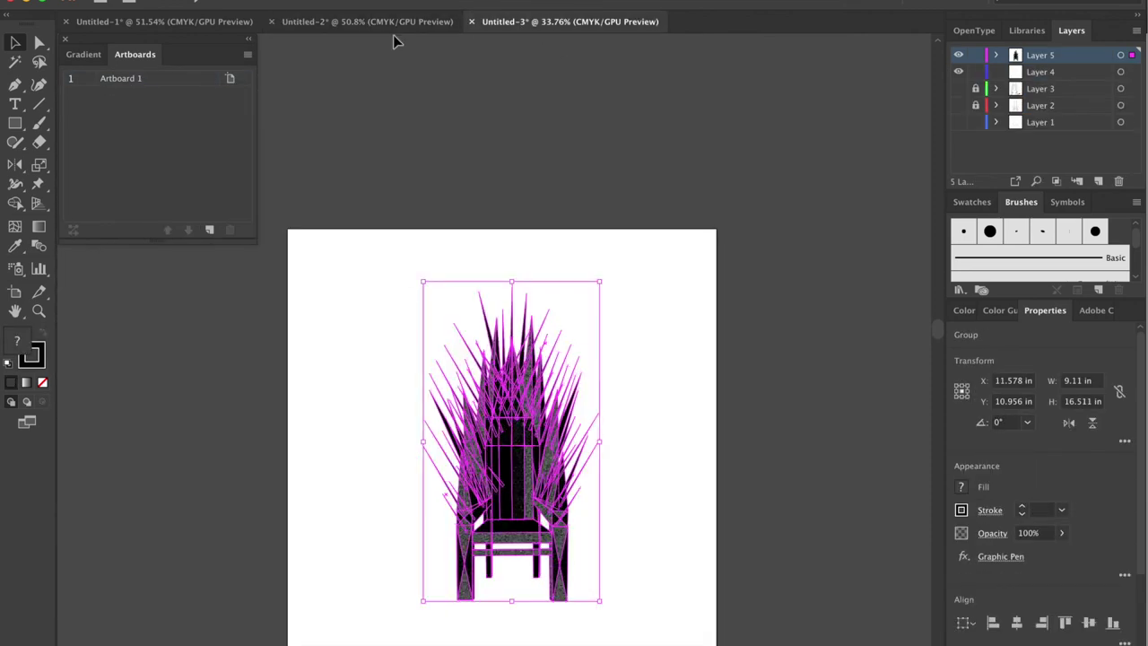
# Step: Paste the throne onto the new empty artboard in the Untitled-2 poster document
pyautogui.click(395, 22)
pyautogui.hotkey('ctrl', 'v')
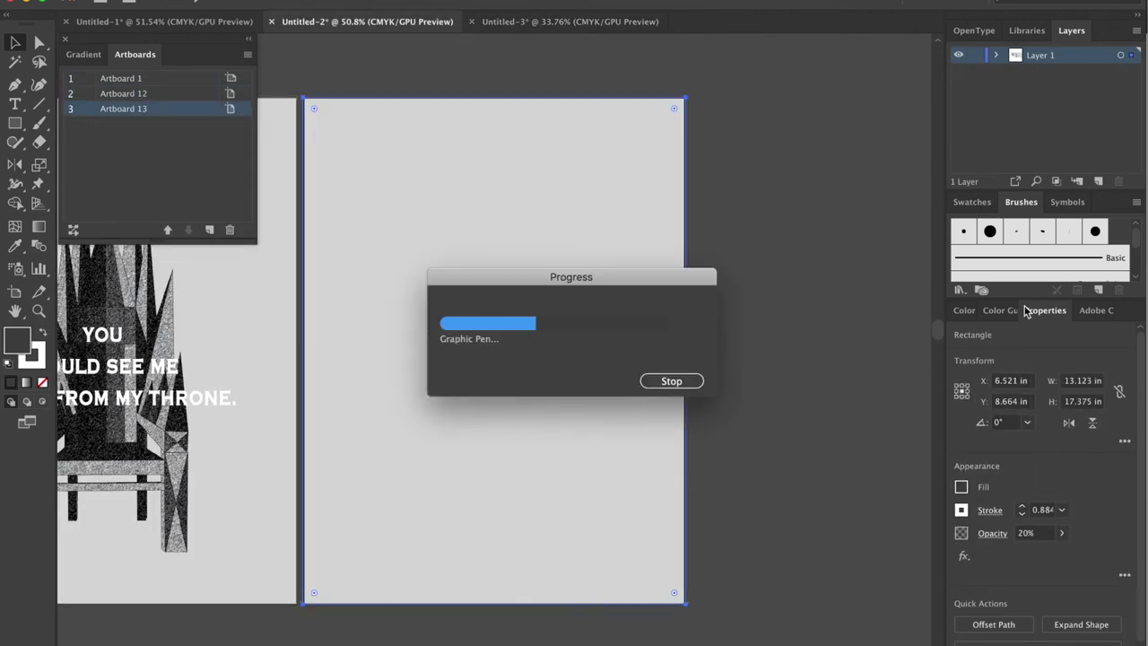
pyautogui.scroll(-3, 774, 437)
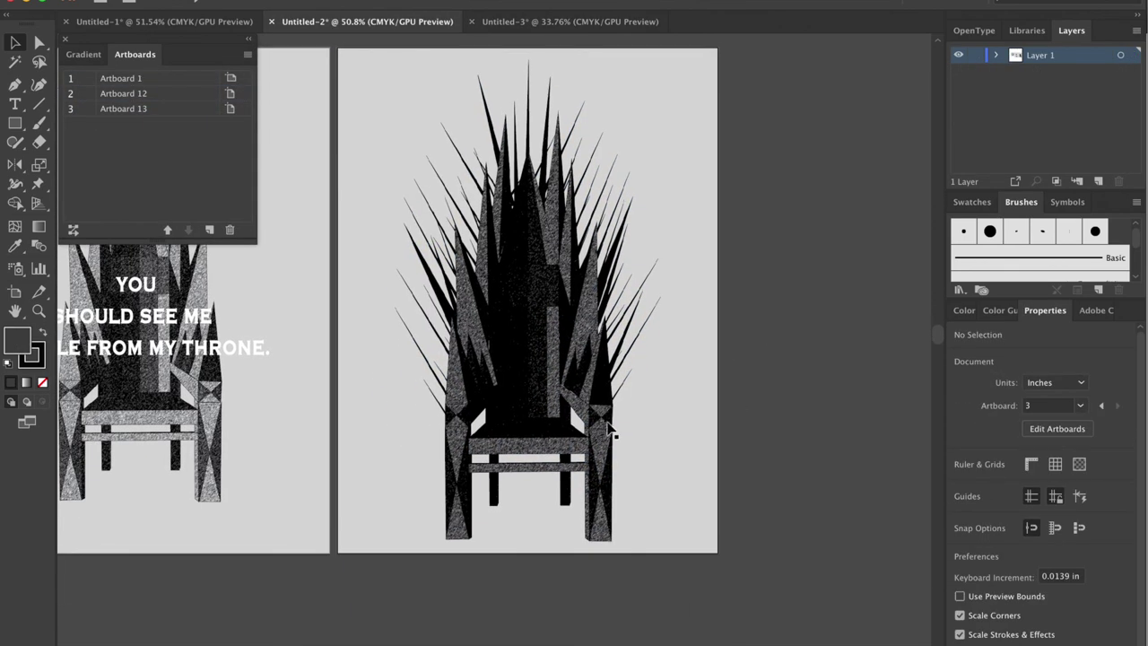
pyautogui.scroll(-2, 751, 462)
pyautogui.click(379, 449)
pyautogui.click(575, 388)
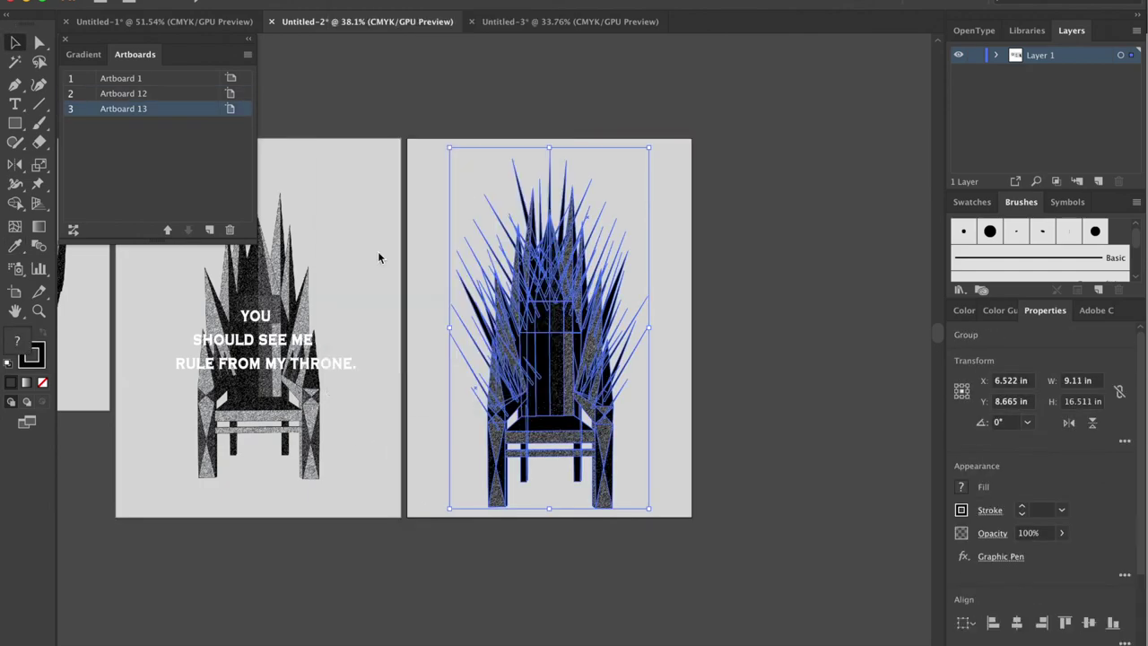
# Step: Try Dark Strokes, Charcoal and Chalk & Charcoal gallery filters on the pasted throne, adjusting their sliders
pyautogui.hotkey('ctrl', 'alt', 'shift', 'e')
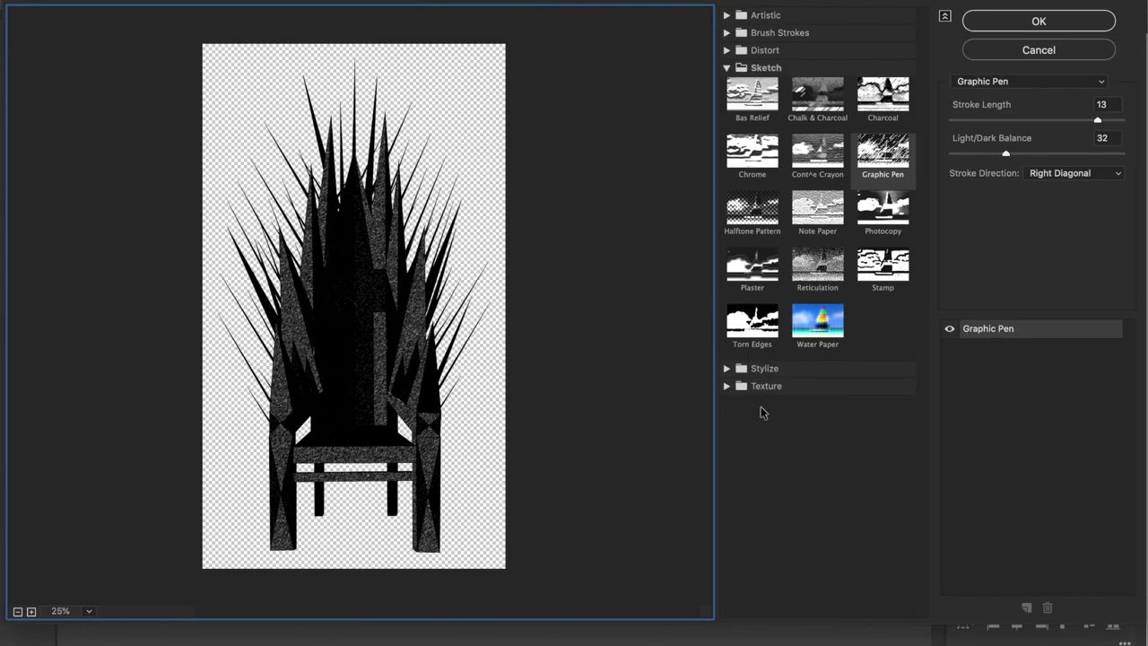
pyautogui.click(766, 67)
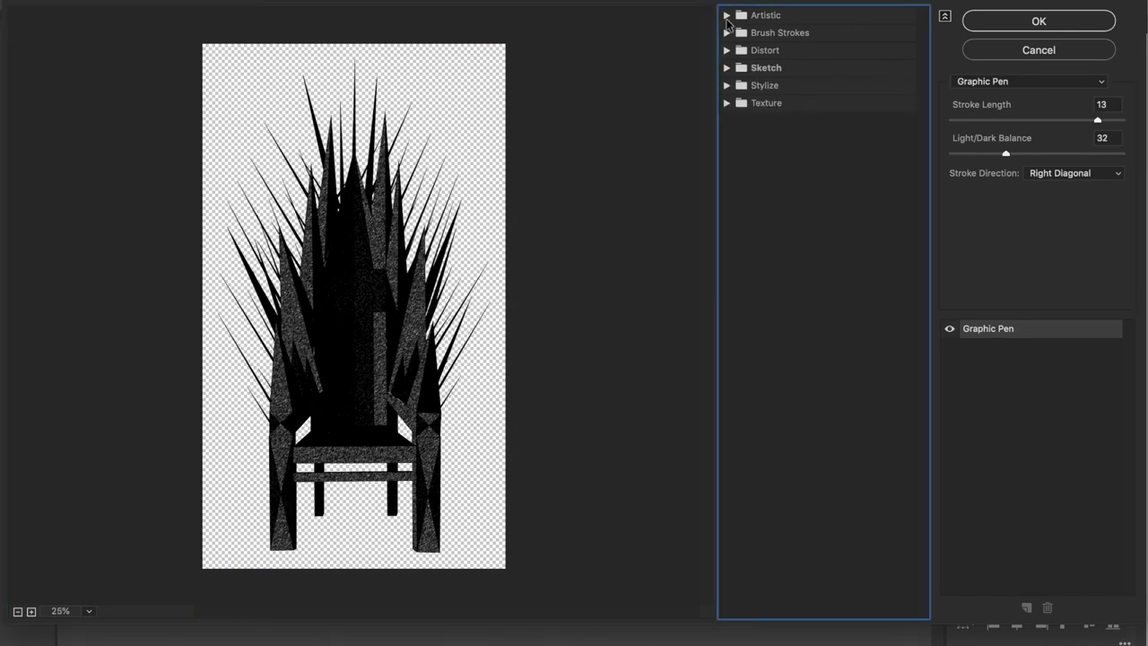
pyautogui.click(779, 33)
pyautogui.click(743, 125)
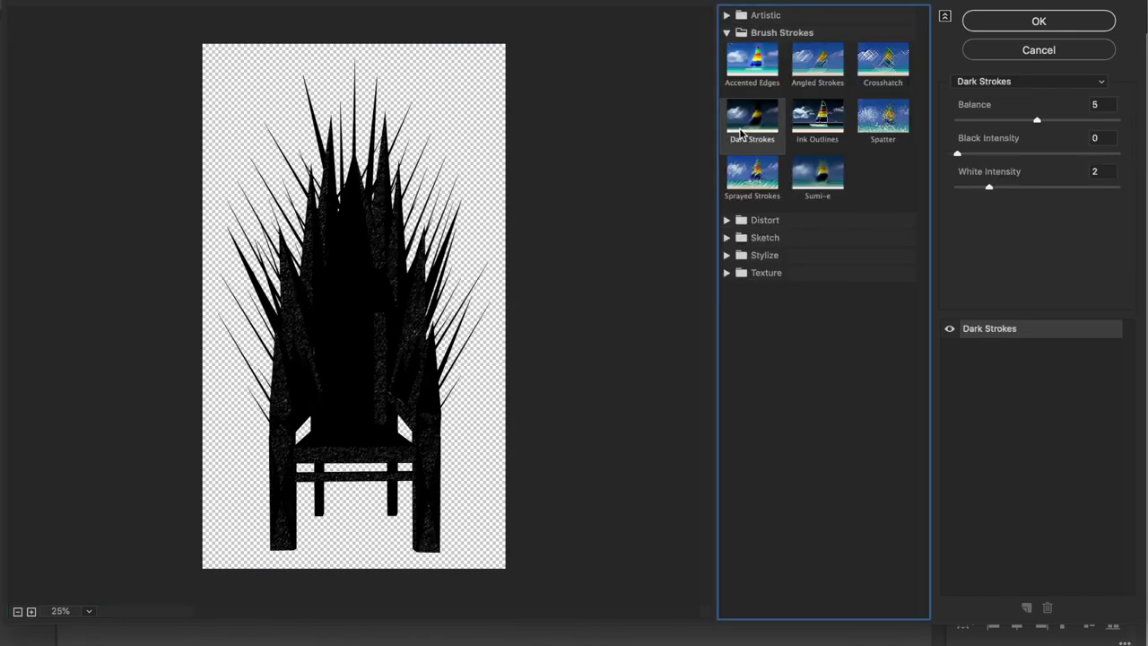
pyautogui.moveTo(991, 186); pyautogui.dragTo(1055, 189)
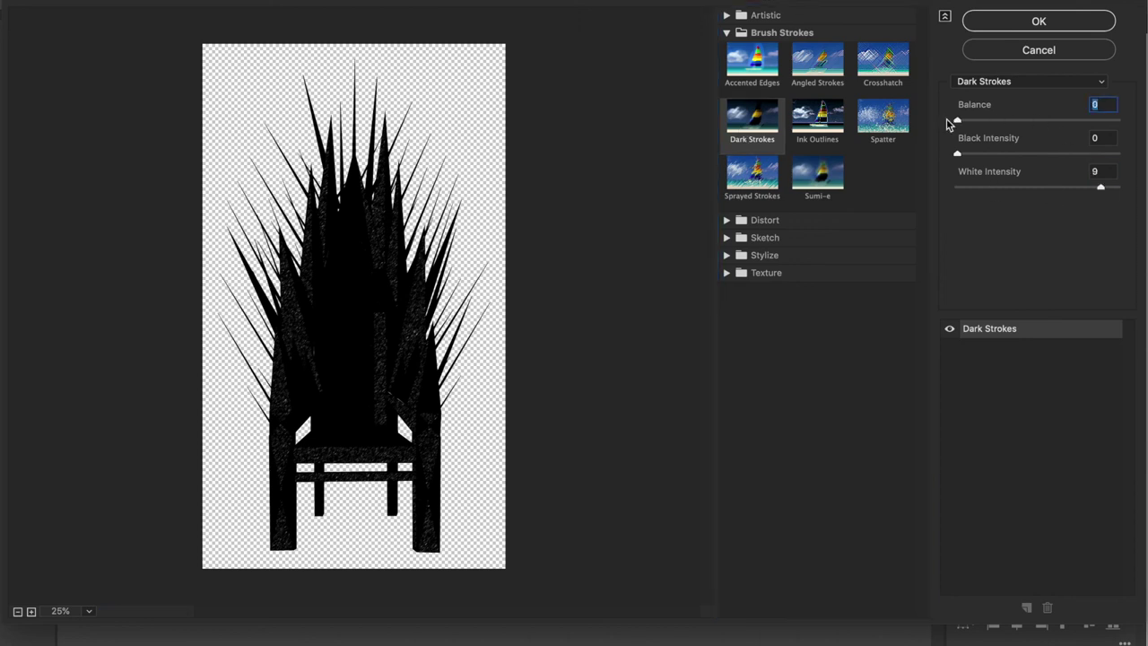
pyautogui.click(765, 237)
pyautogui.click(886, 274)
pyautogui.click(1105, 155)
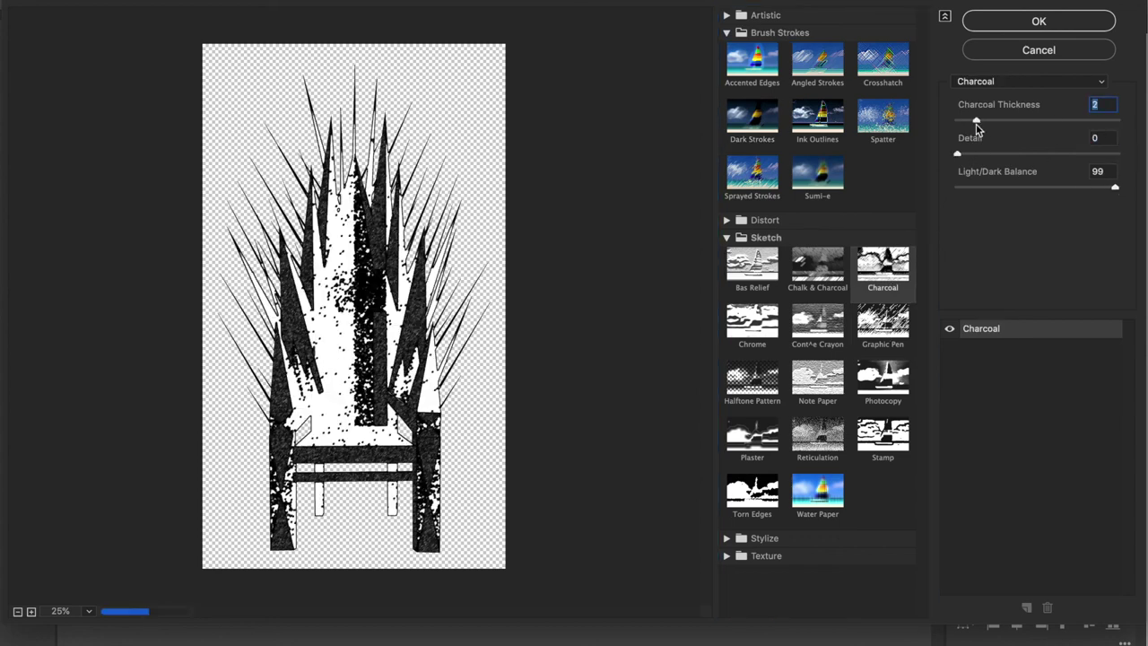
pyautogui.press('Left')
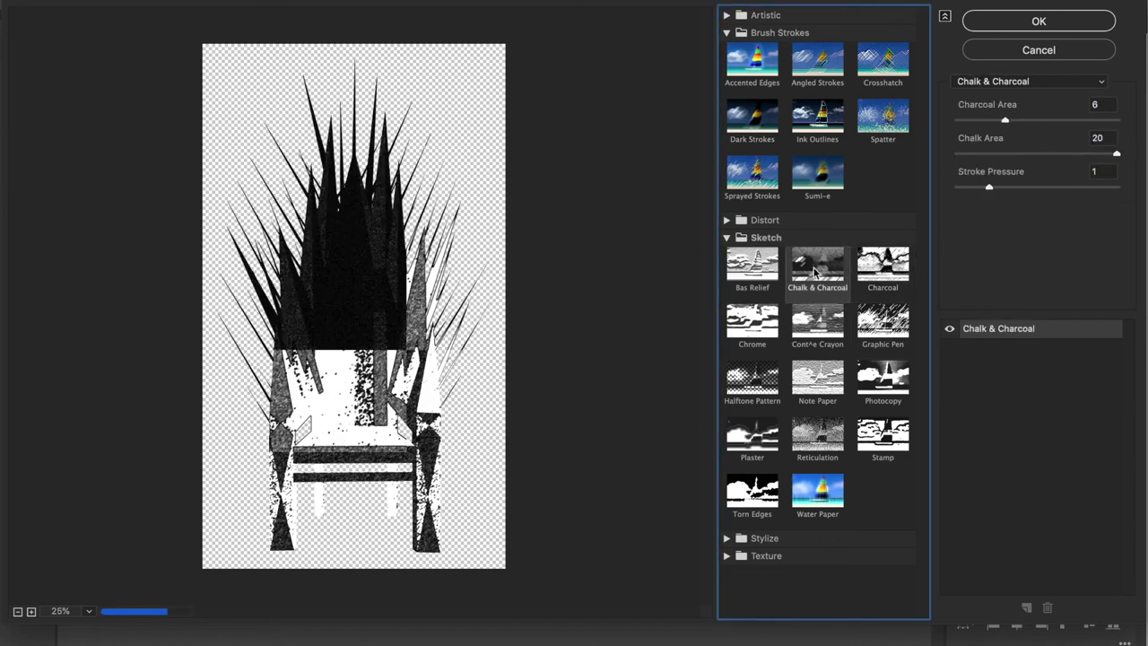
pyautogui.moveTo(1028, 120); pyautogui.dragTo(1065, 120)
pyautogui.moveTo(989, 186)
pyautogui.mouseDown()
pyautogui.moveTo(961, 186)
pyautogui.moveTo(1075, 186)
pyautogui.mouseUp()
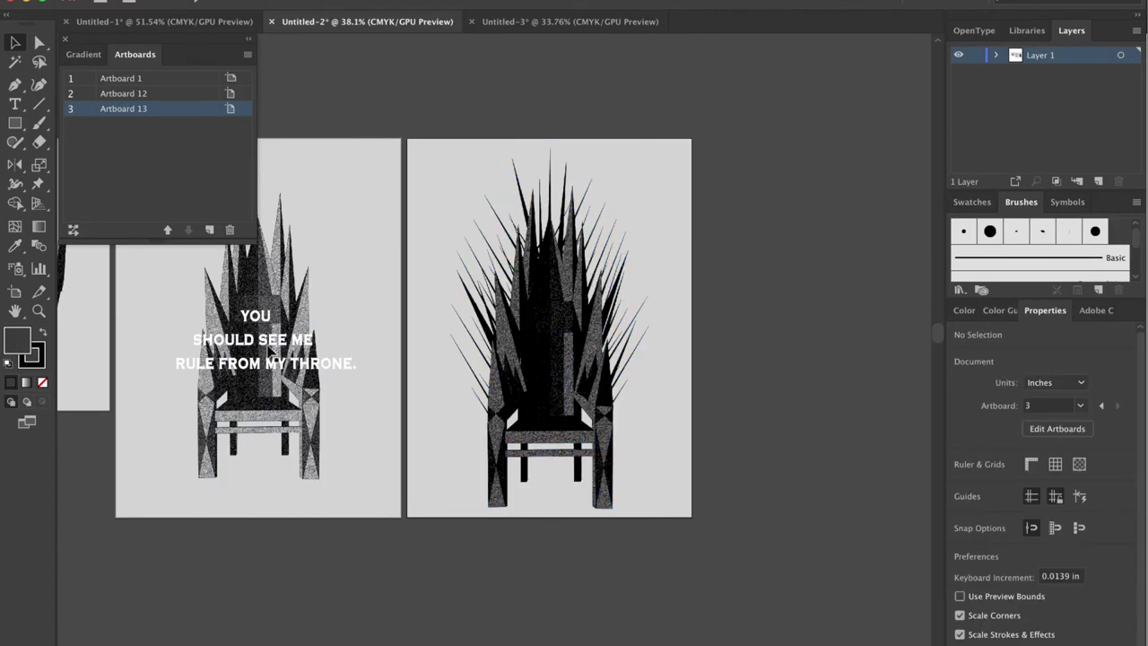
# Step: Move the quote text onto the new throne and then aside
pyautogui.moveTo(351, 366)
pyautogui.mouseDown()
pyautogui.moveTo(661, 385)
pyautogui.moveTo(460, 619)
pyautogui.mouseUp()
pyautogui.click(659, 416)
pyautogui.moveTo(260, 359); pyautogui.dragTo(549, 359)
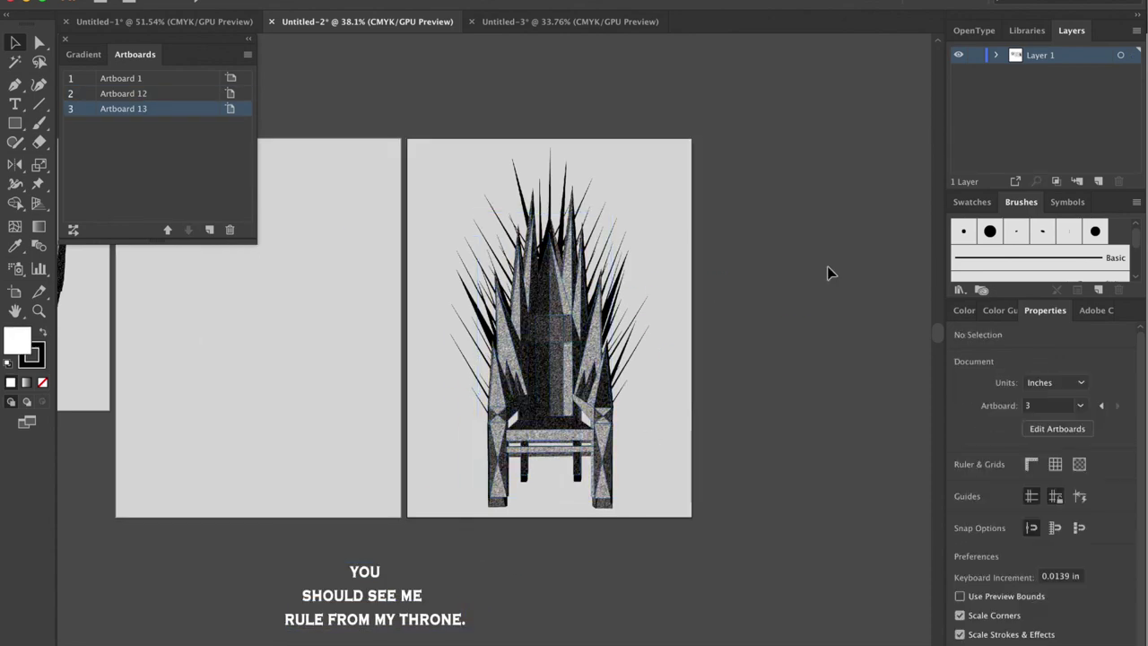
# Step: Move the white caption back onto the throne, keep it in front, and nudge it upward
pyautogui.moveTo(374, 595); pyautogui.dragTo(574, 364)
pyautogui.hotkey('ctrl', 'shift', '[')
pyautogui.click(574, 364)
pyautogui.hotkey('ctrl', 'z')
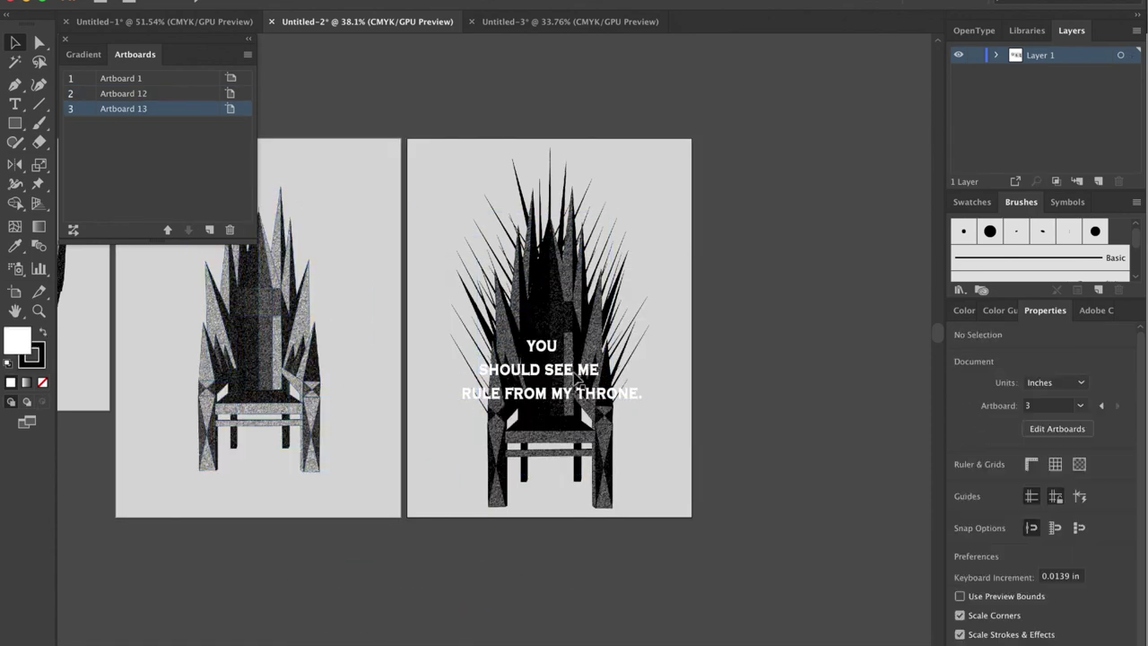
pyautogui.moveTo(587, 377); pyautogui.dragTo(592, 369)
# Step: Rework the caption's line breaks so ME joins the final THRONE. line
pyautogui.press('t')
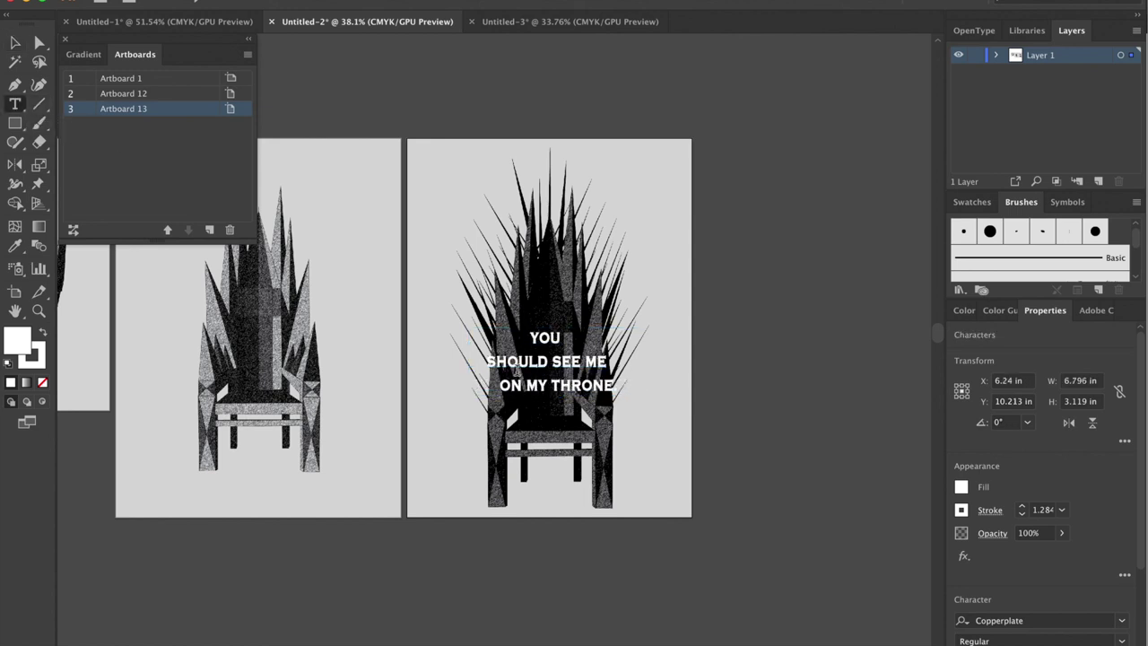
pyautogui.click(588, 361)
pyautogui.press('Return')
pyautogui.click(549, 385)
pyautogui.press('Delete')
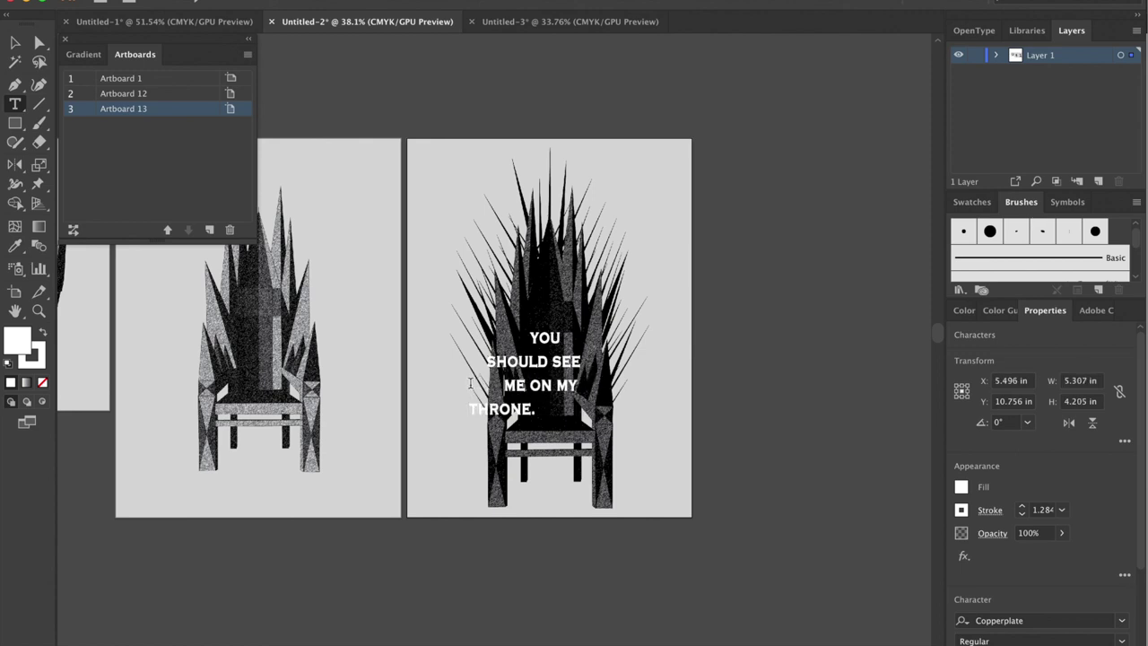
pyautogui.press('Escape')
# Step: Join YOU and SHOULD on one line and shift the caption slightly right and down
pyautogui.moveTo(614, 400); pyautogui.dragTo(628, 399)
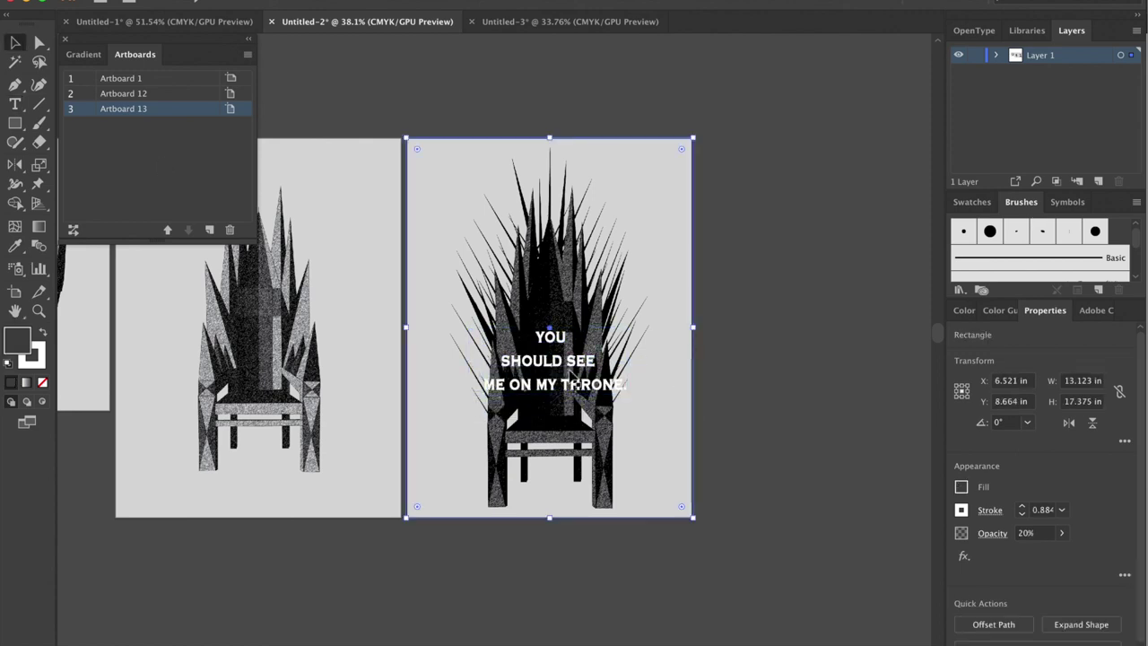
pyautogui.press('t')
pyautogui.click(486, 384)
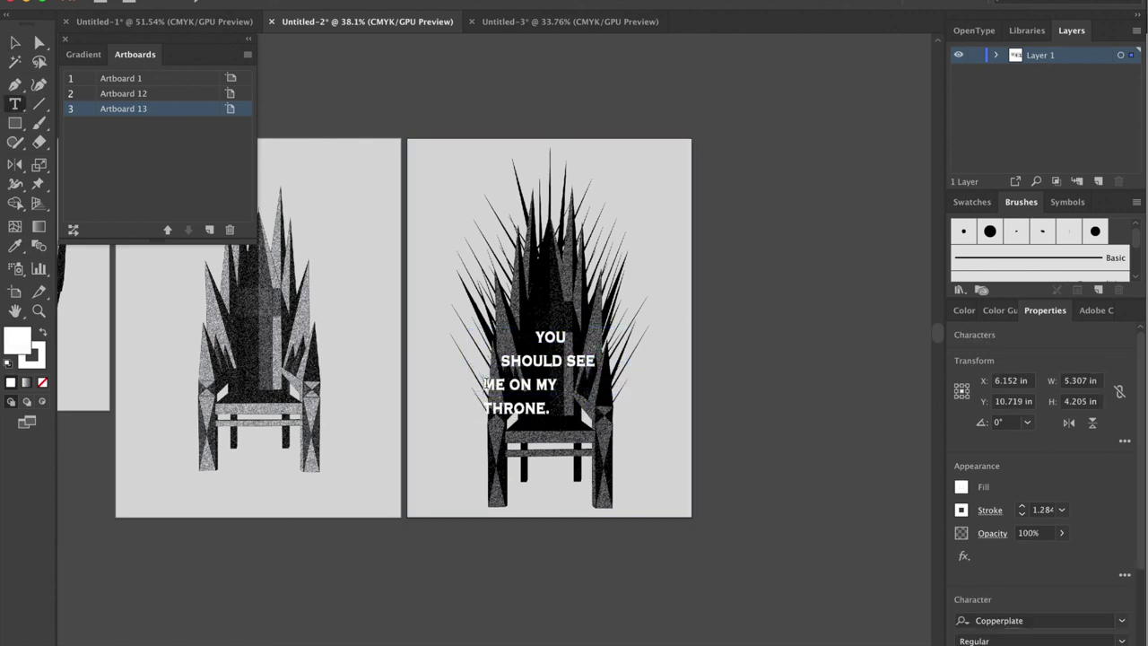
pyautogui.press('BackSpace')
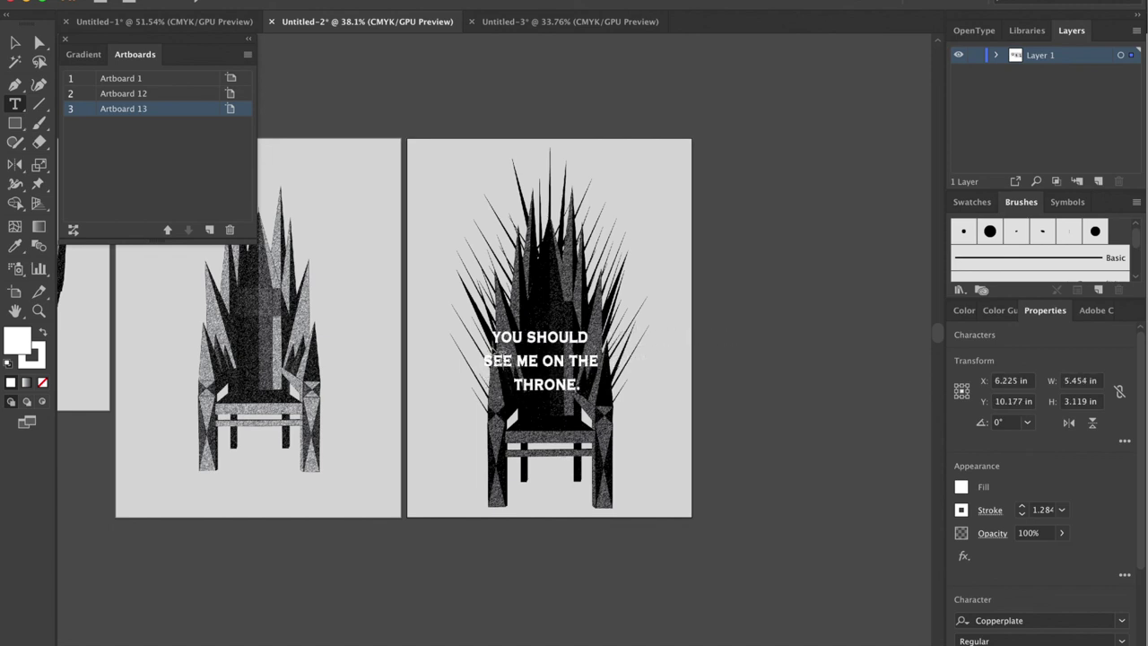
pyautogui.press('Escape')
pyautogui.moveTo(458, 304); pyautogui.dragTo(473, 314)
pyautogui.click(736, 361)
# Step: Give the background rectangle a dark grey fill and adjust its opacity
pyautogui.click(695, 473)
pyautogui.click(1061, 533)
pyautogui.moveTo(1062, 556)
pyautogui.mouseDown()
pyautogui.moveTo(1011, 557)
pyautogui.moveTo(1024, 558)
pyautogui.mouseUp()
pyautogui.doubleClick(14, 339)
pyautogui.click(510, 379)
pyautogui.click(810, 226)
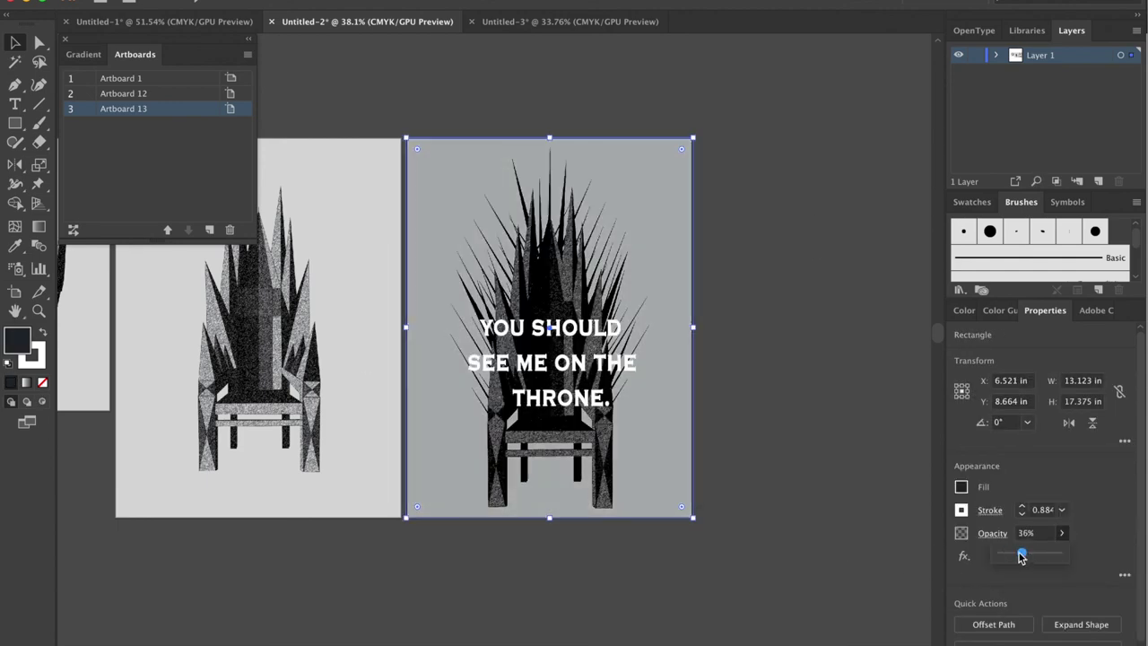
# Step: Recheck the caption's THRONE. line, then reselect the background rectangle
pyautogui.press('t')
pyautogui.click(507, 401)
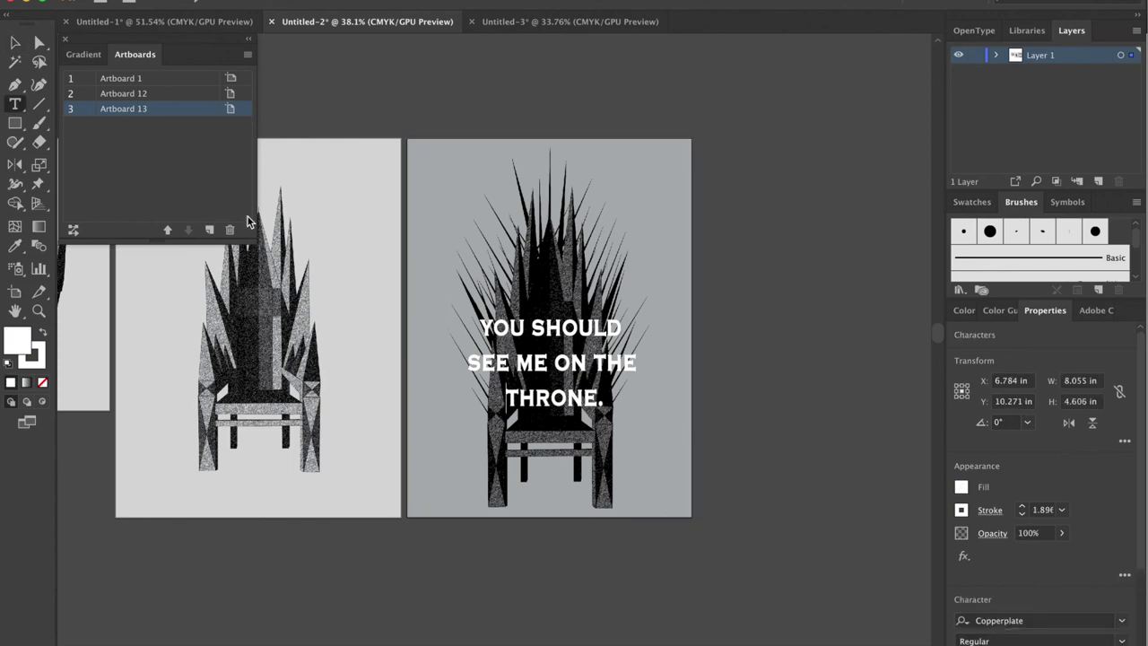
pyautogui.press('Escape')
pyautogui.click(574, 429)
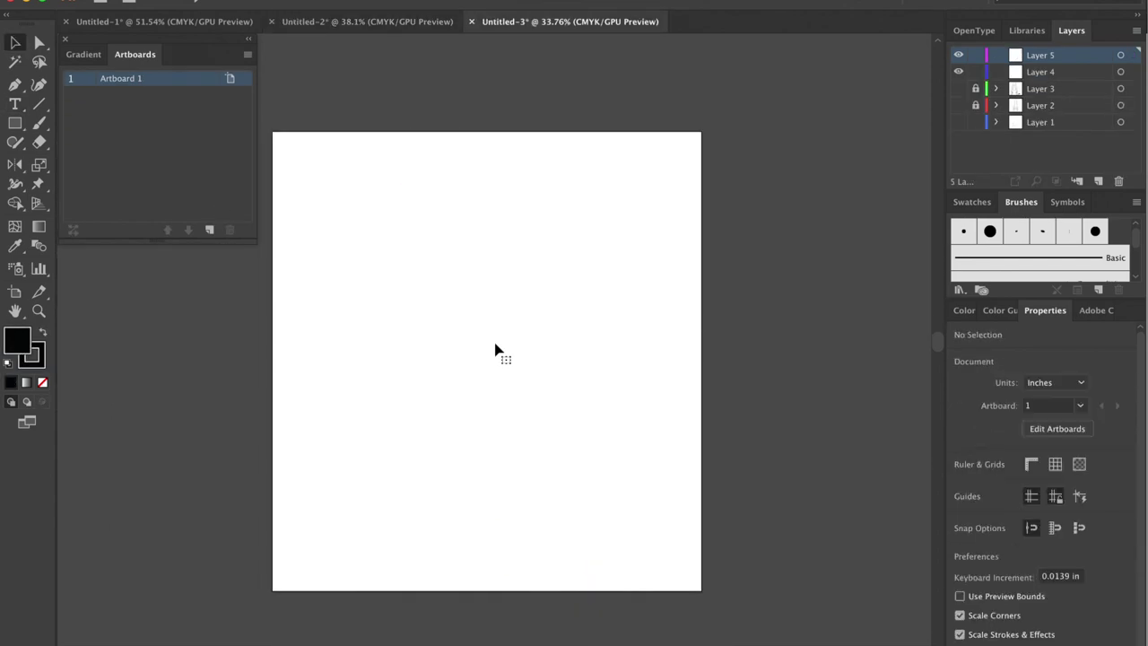
# Step: Export the poster as a JPEG with Maximum quality
pyautogui.click(386, 239)
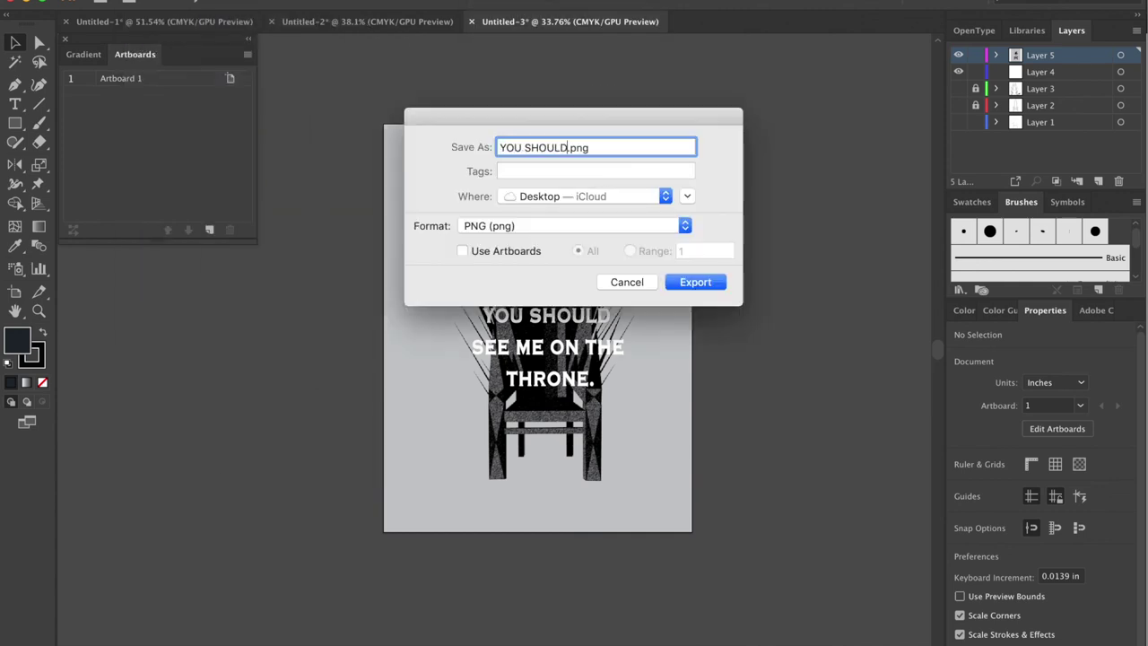
pyautogui.click(613, 226)
pyautogui.click(628, 244)
pyautogui.press('Return')
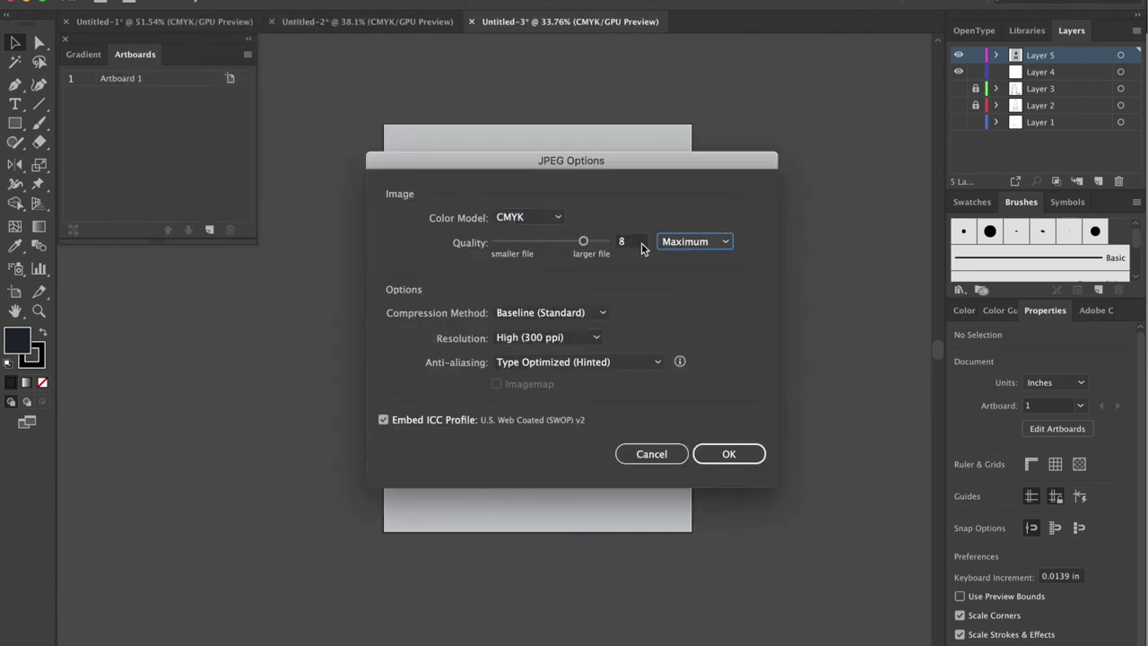
pyautogui.click(734, 455)
# Step: Look through Recents, Downloads and Desktop in Finder, then search for the exported JPEG
pyautogui.click(251, 623)
pyautogui.click(371, 167)
pyautogui.click(371, 251)
pyautogui.scroll(-5, 616, 293)
pyautogui.click(372, 188)
pyautogui.click(826, 101)
# Step: Find the 'you shou…' JPEG via search and open it in Photos
pyautogui.write('you shou')
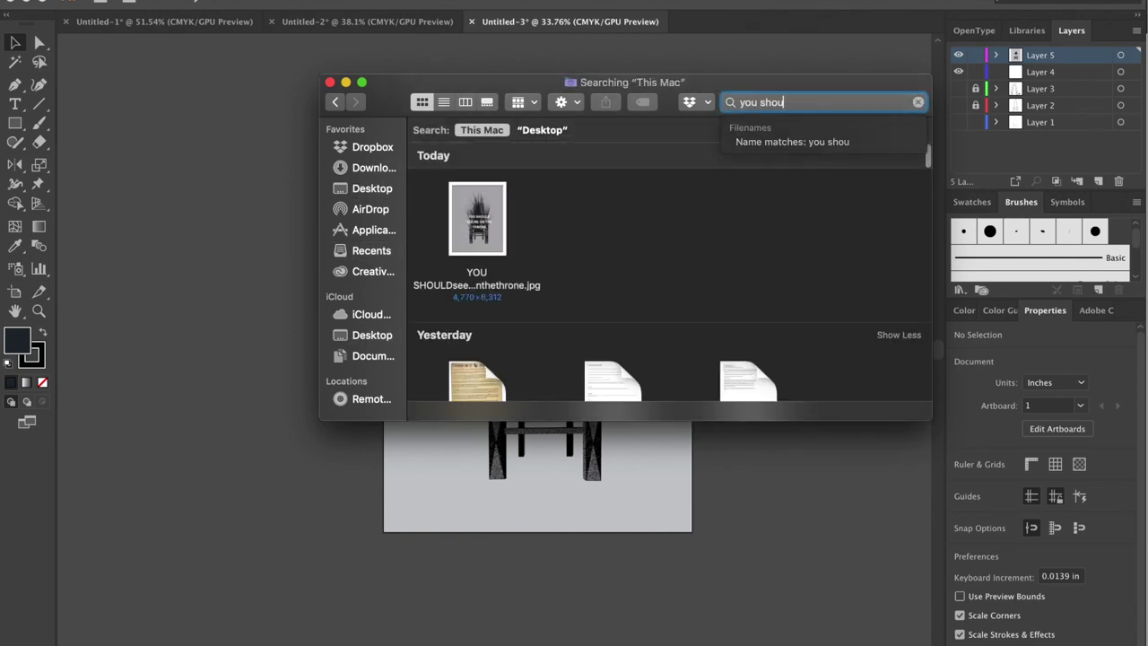
pyautogui.doubleClick(469, 218)
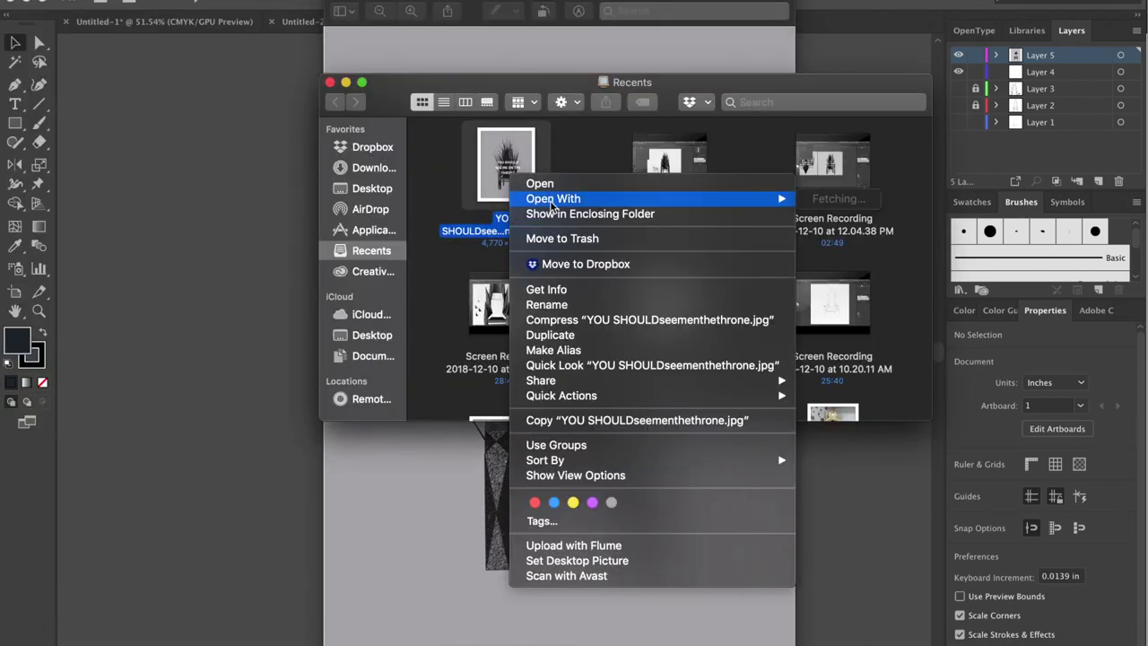
pyautogui.write('photo')
pyautogui.click(851, 407)
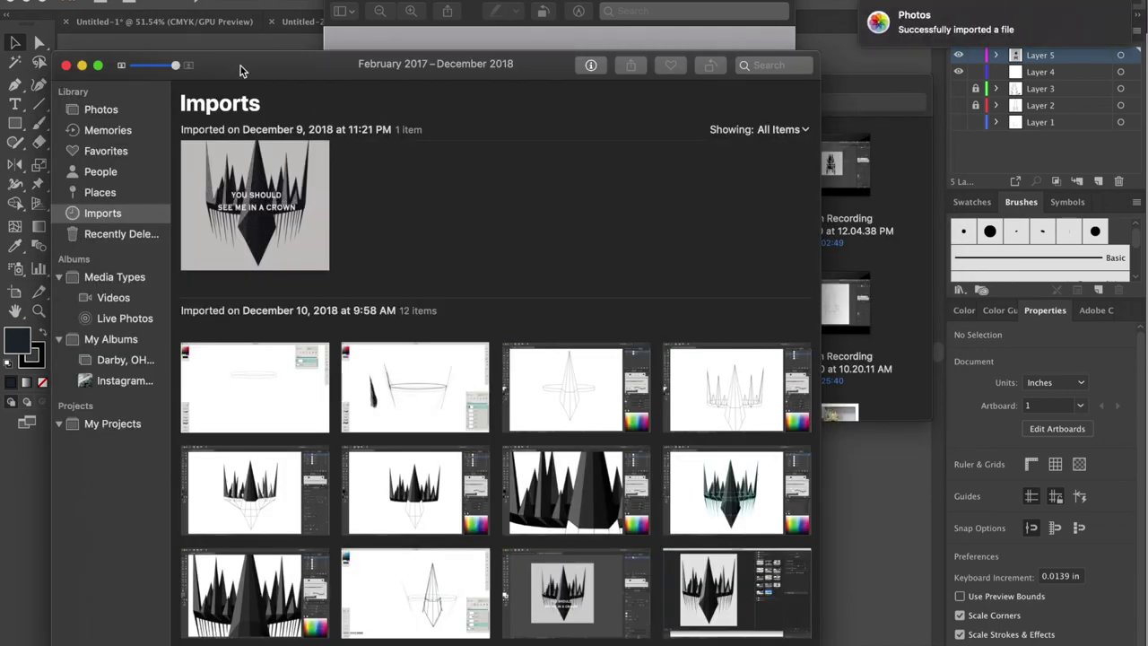
# Step: Edit the poster in Photos with an auto light adjustment and the Dramatic filter
pyautogui.click(796, 64)
pyautogui.click(754, 65)
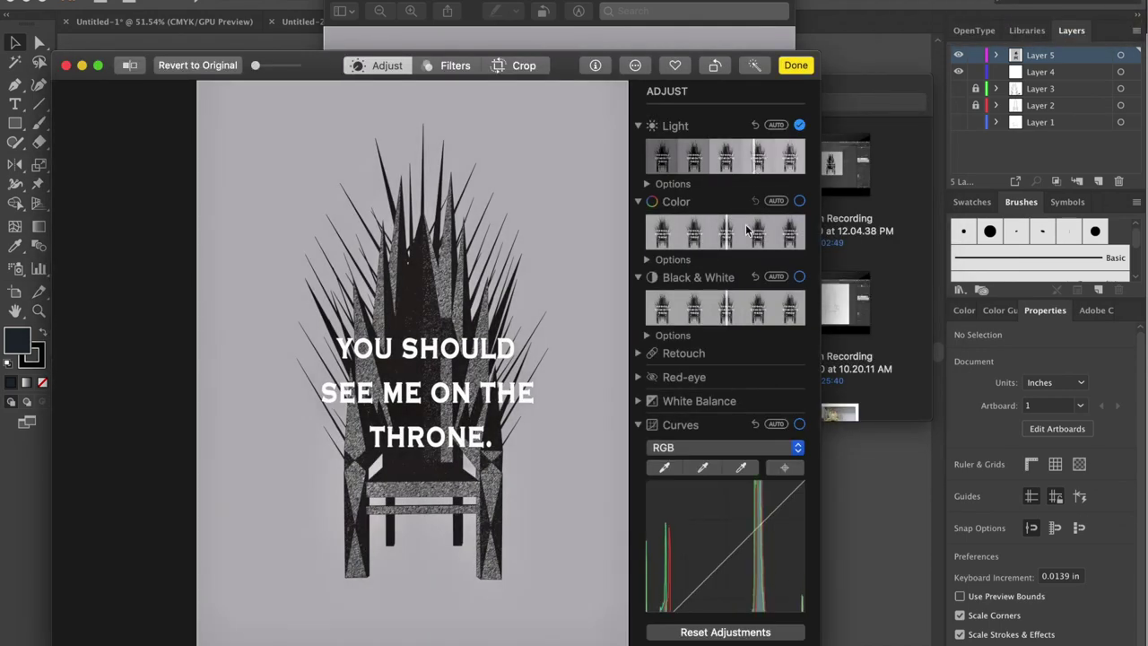
pyautogui.click(446, 66)
pyautogui.click(668, 327)
pyautogui.click(796, 64)
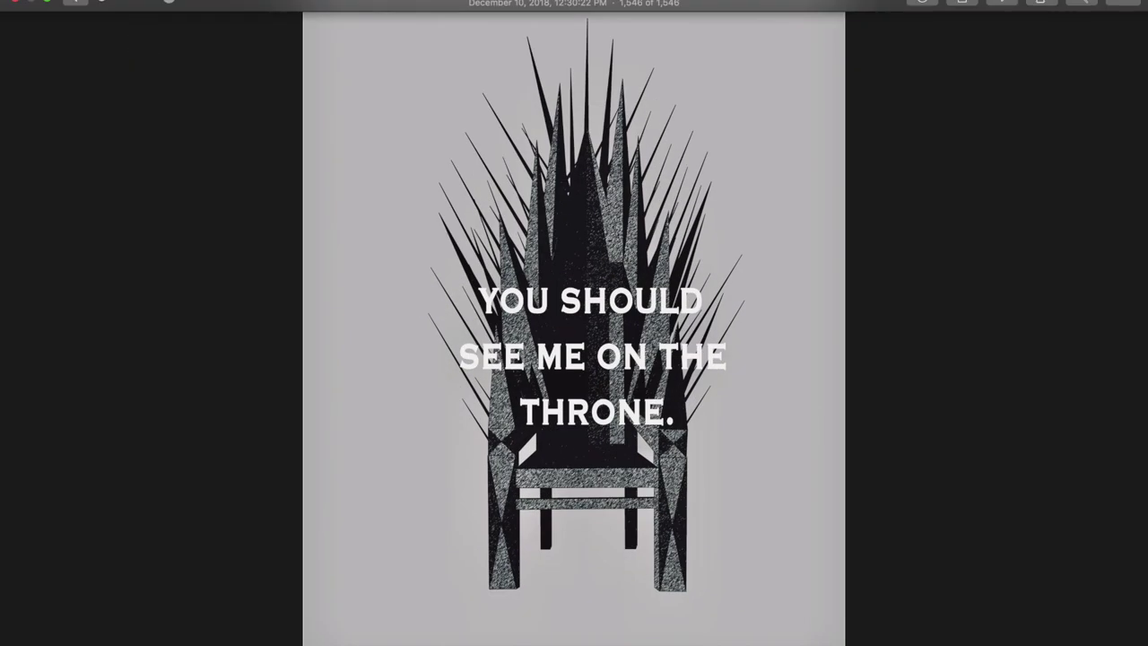